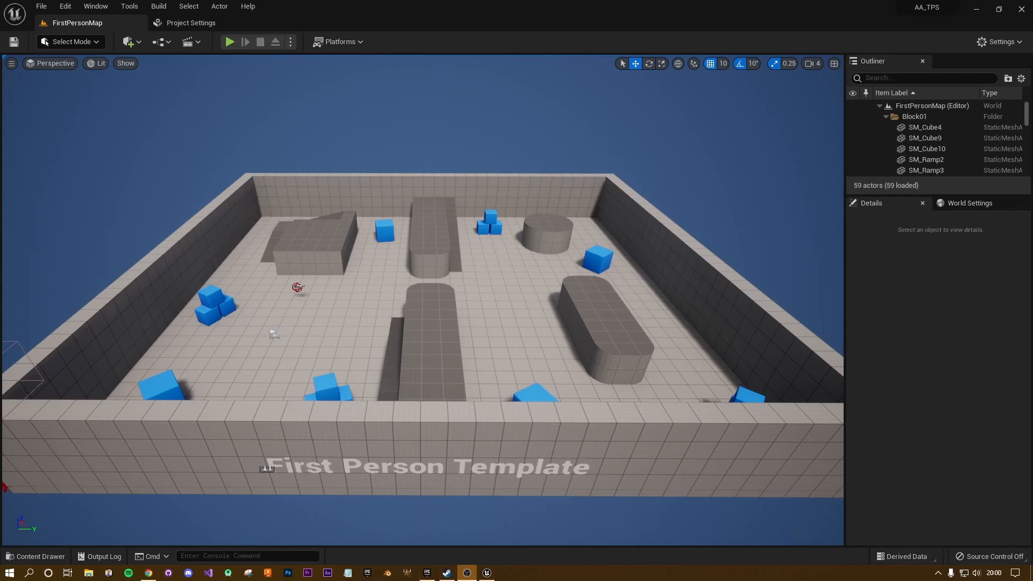
Switch to the Epic Games Launcher, preview the Animation Starter Pack and add it to the AA_TPS project.
left_click_drag(1032, 117, 395, 93)
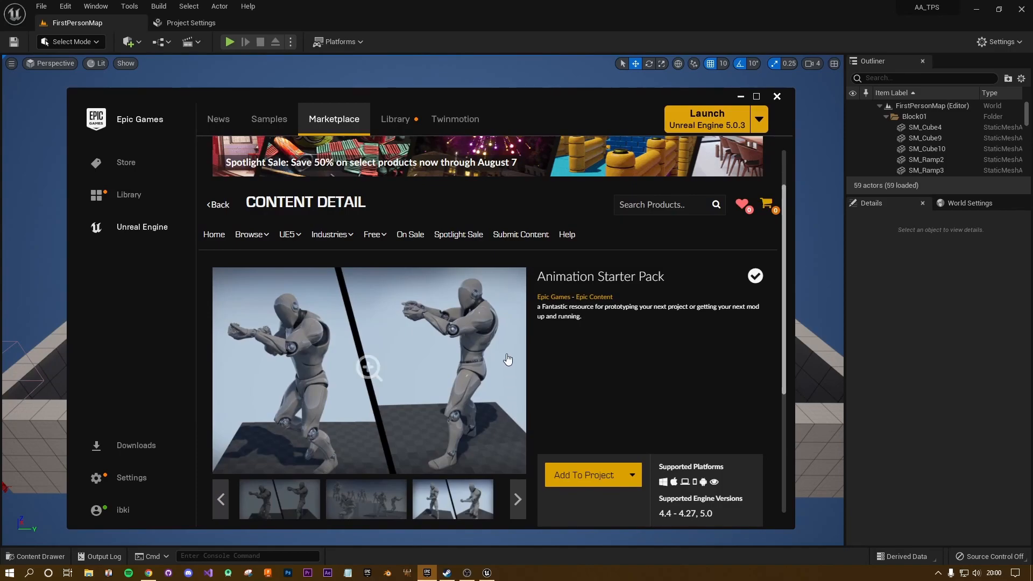
left_click_drag(668, 280, 538, 280)
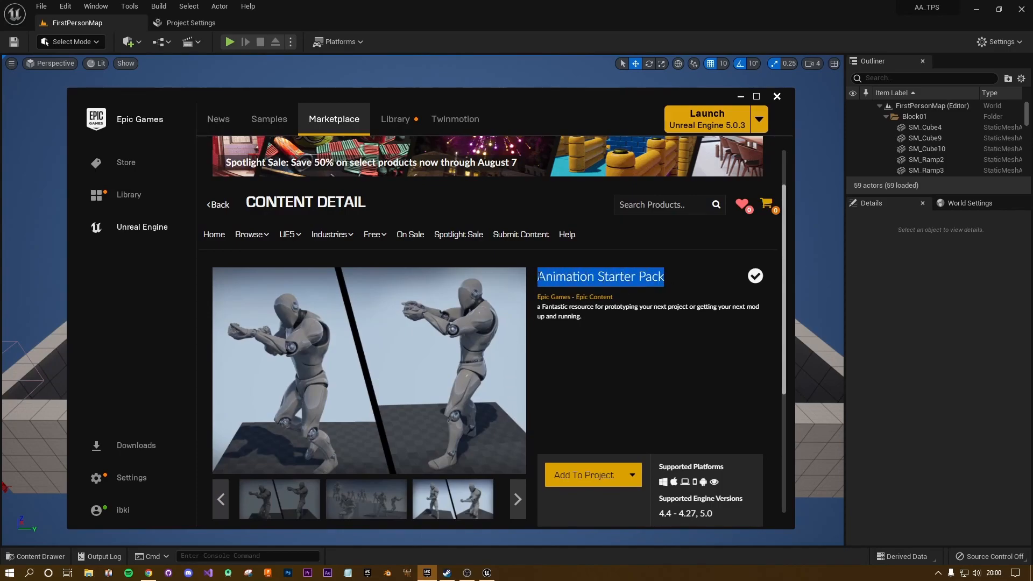
left_click(533, 282)
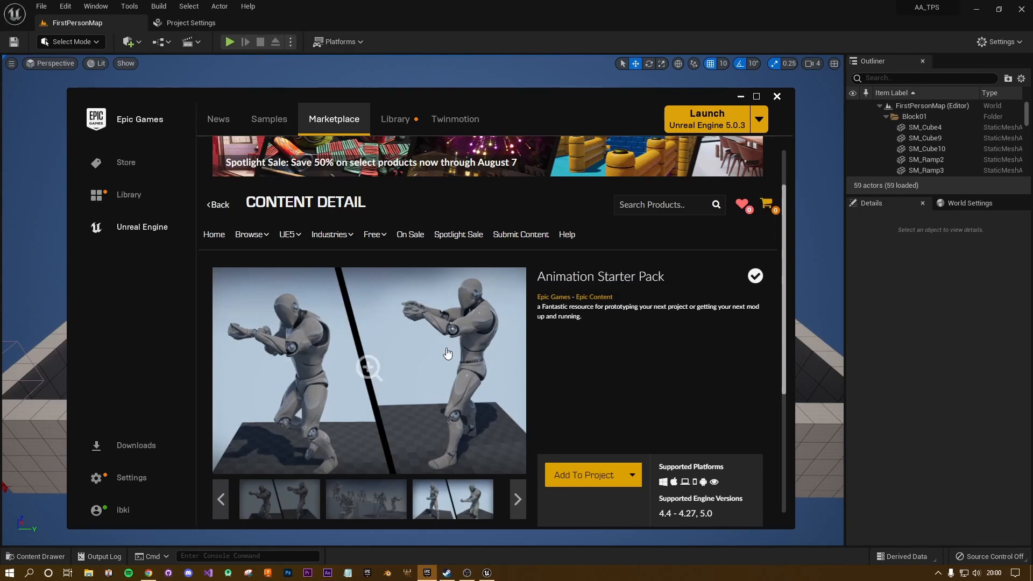
left_click(369, 500)
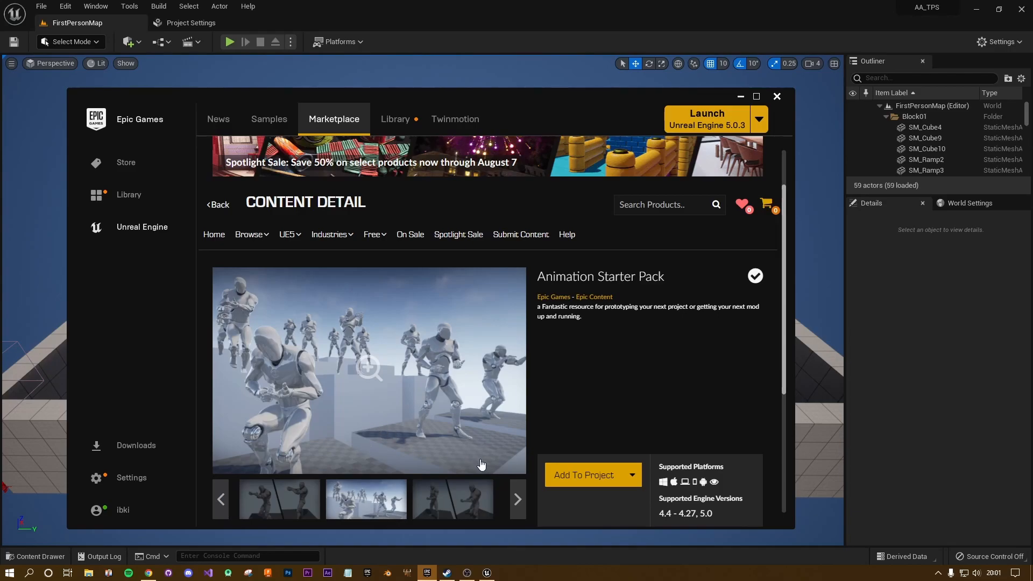
left_click(607, 480)
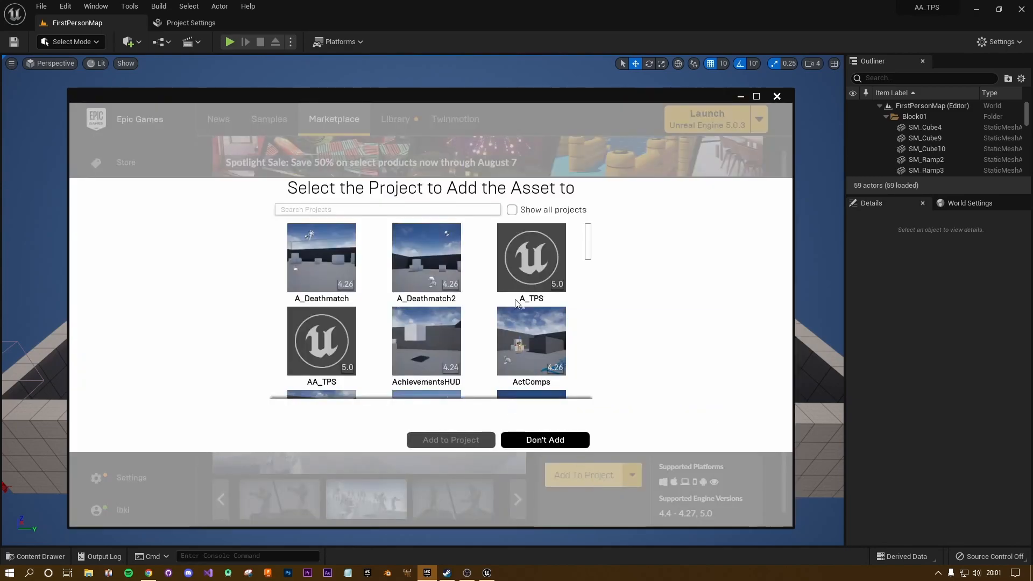
left_click(337, 326)
left_click(454, 438)
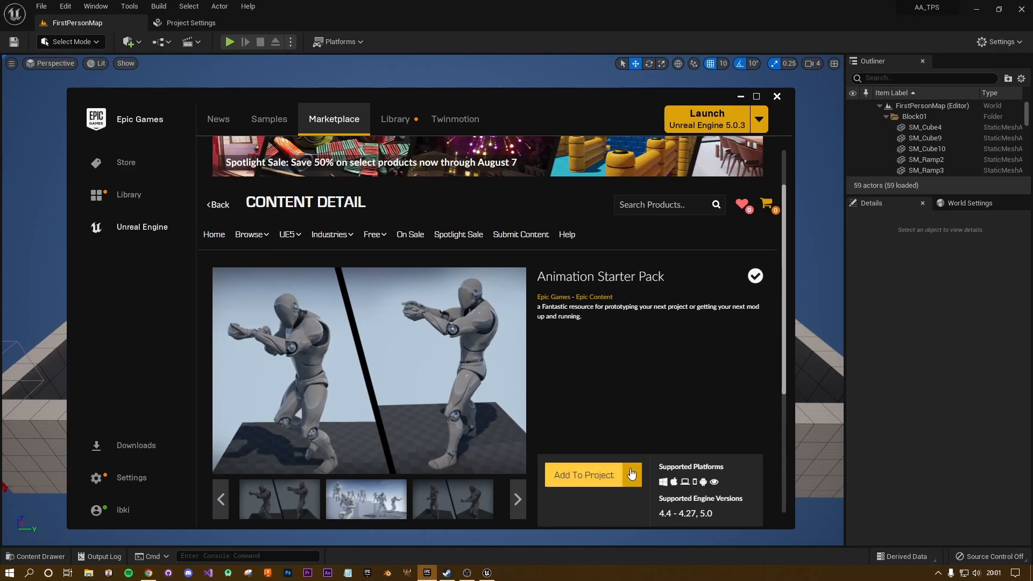
left_click(741, 97)
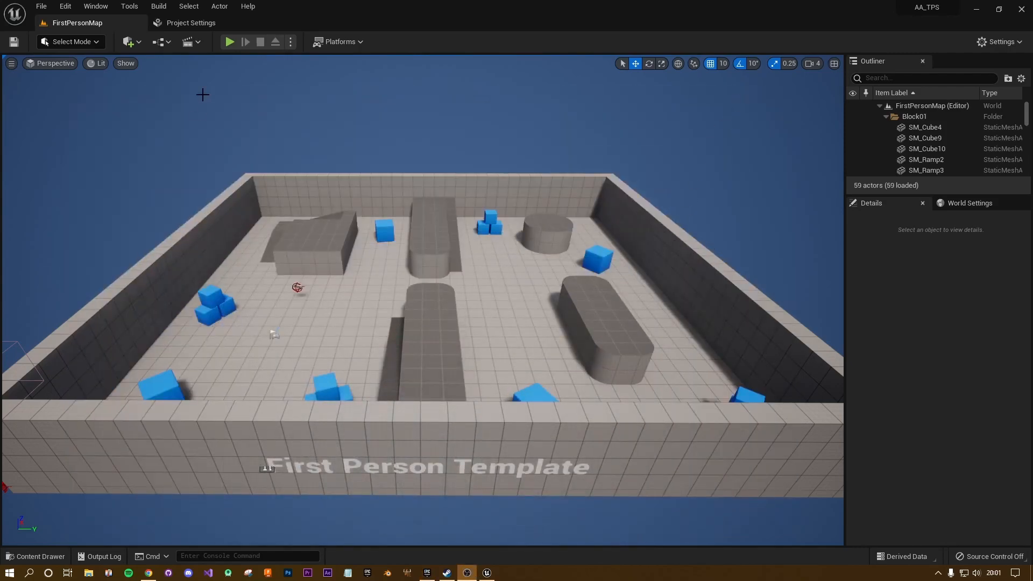
Play-test the first-person level by walking the character around and picking up the rifle, and end the session.
left_click(229, 42)
key("w")
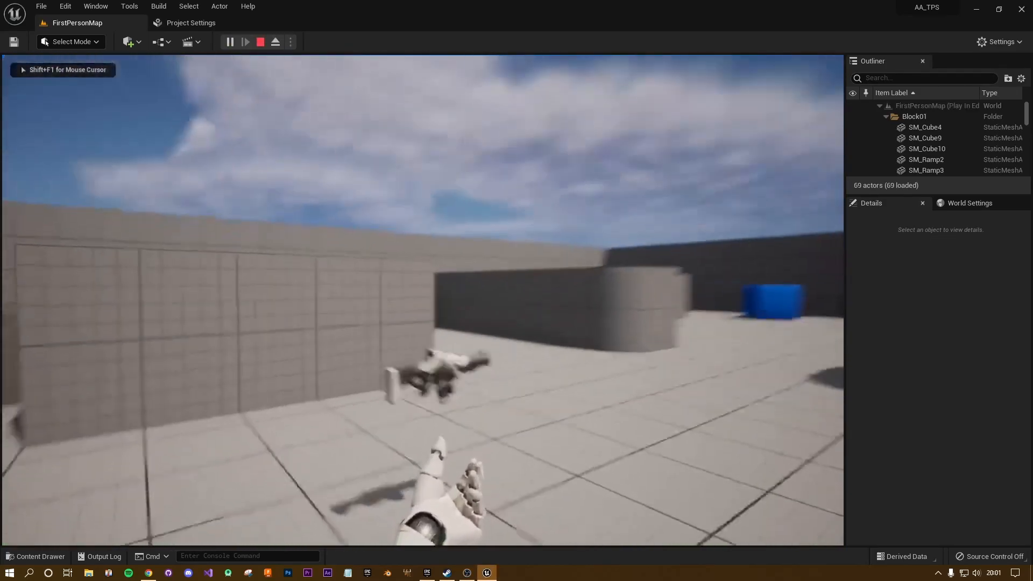
key("d")
key("a")
key("w")
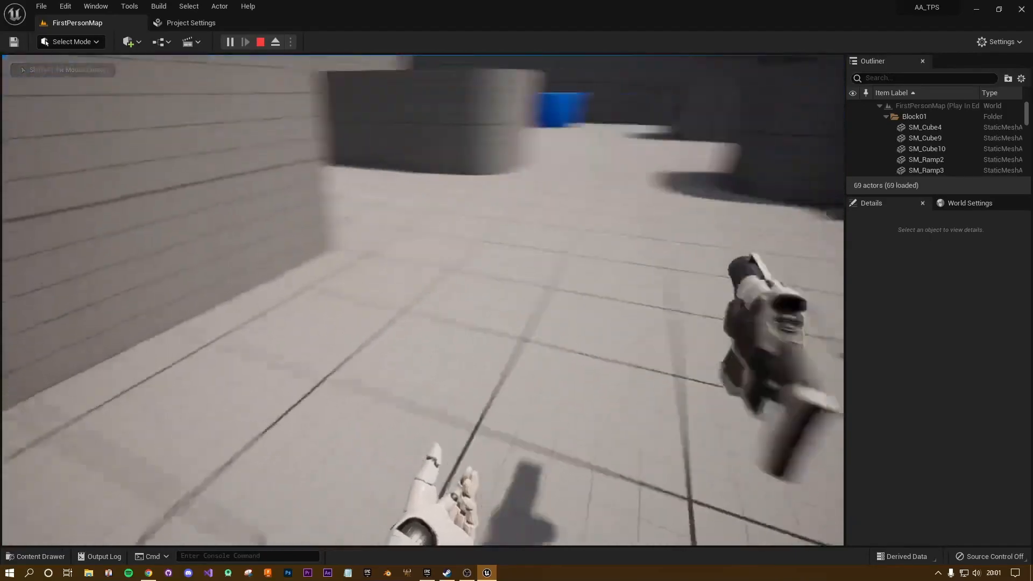
key("w")
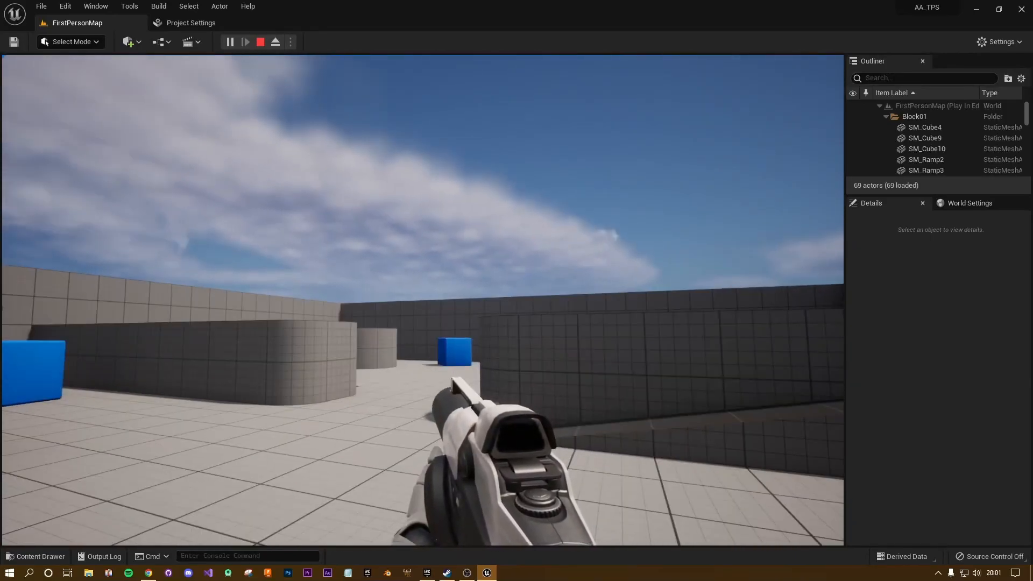
key("Escape")
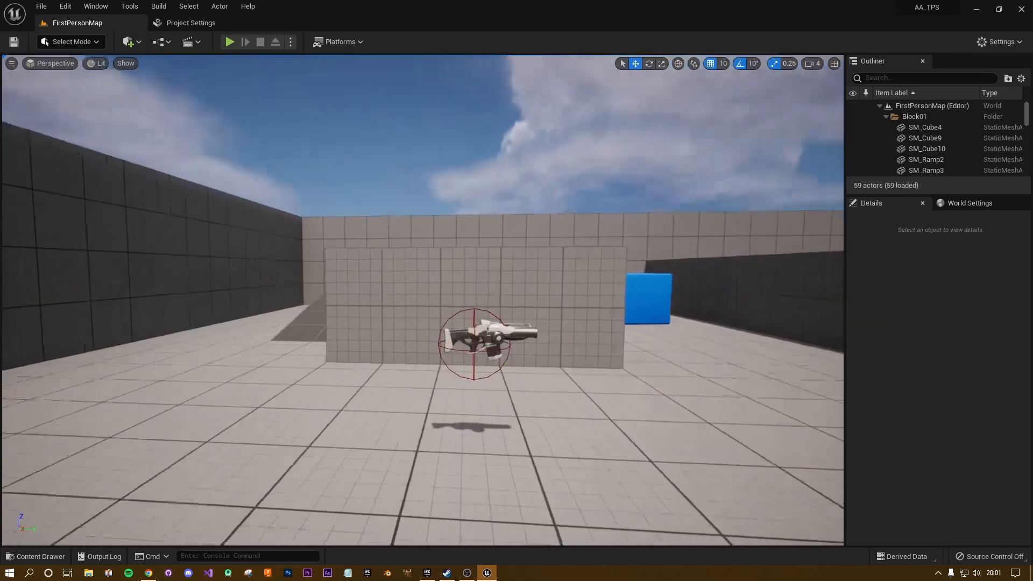
Delete the BP_Rifle actor from the FirstPersonMap level.
right_click_drag(489, 228, 489, 228)
right_click_drag(606, 254, 606, 253)
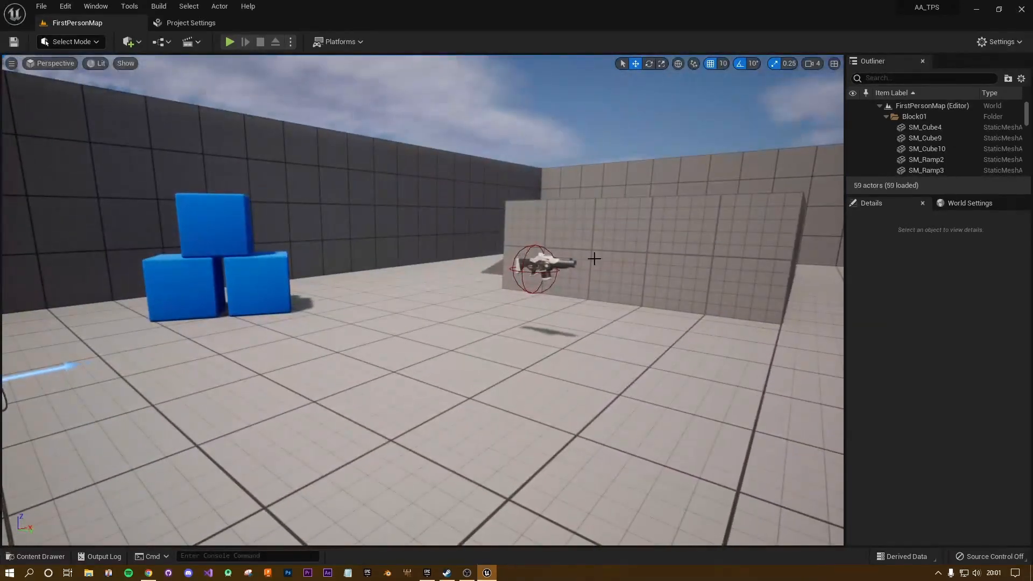
left_click(567, 266)
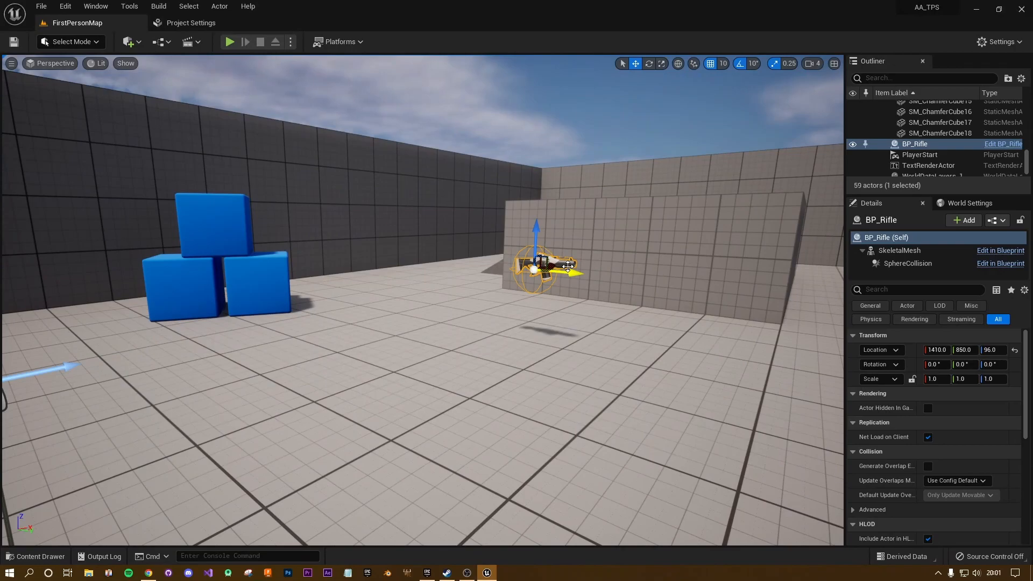
key("Delete")
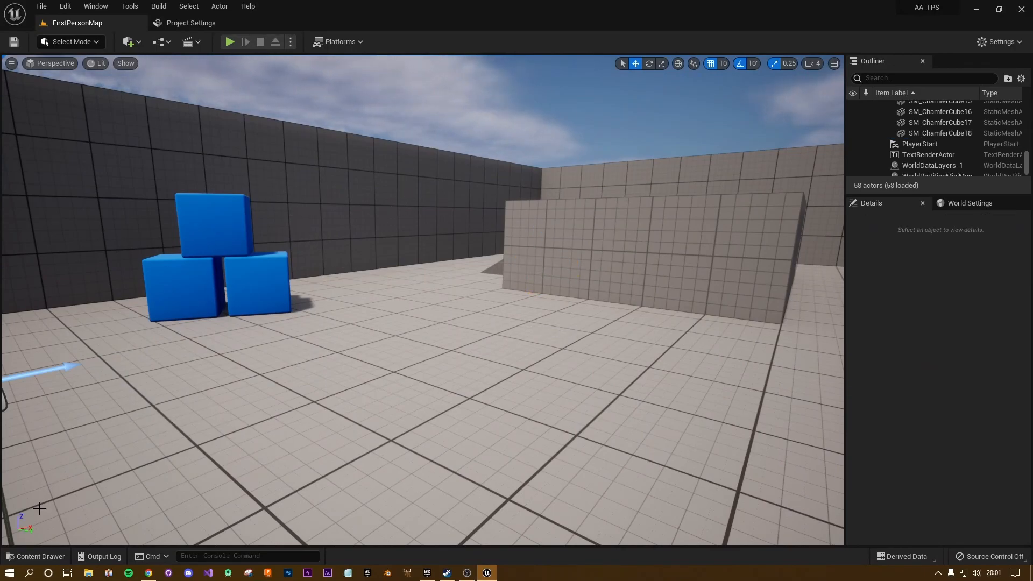
Look through the AnimStarterPack content folder and open the Ue4ASP_Character blueprint.
left_click(53, 556)
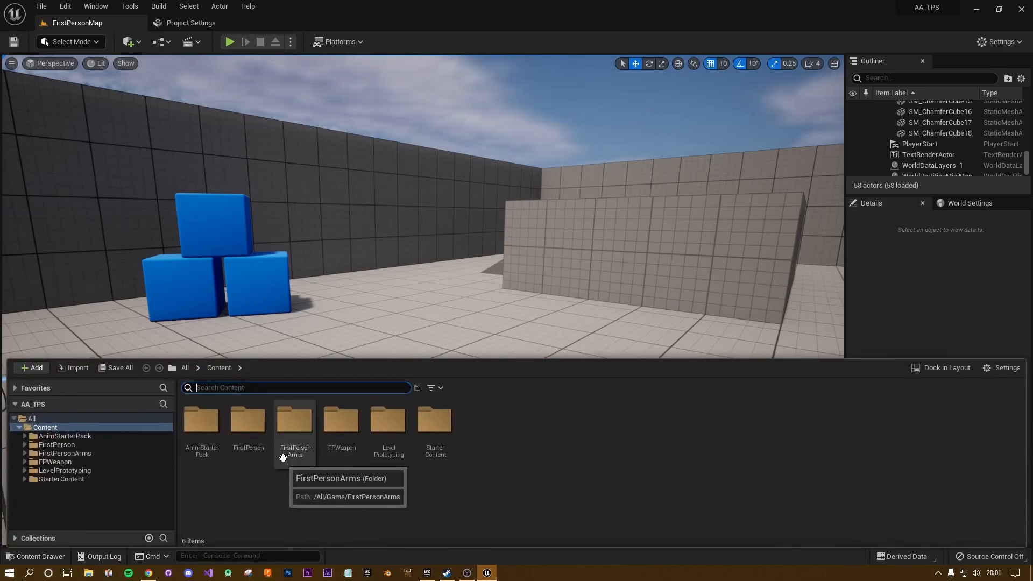
double_click(202, 422)
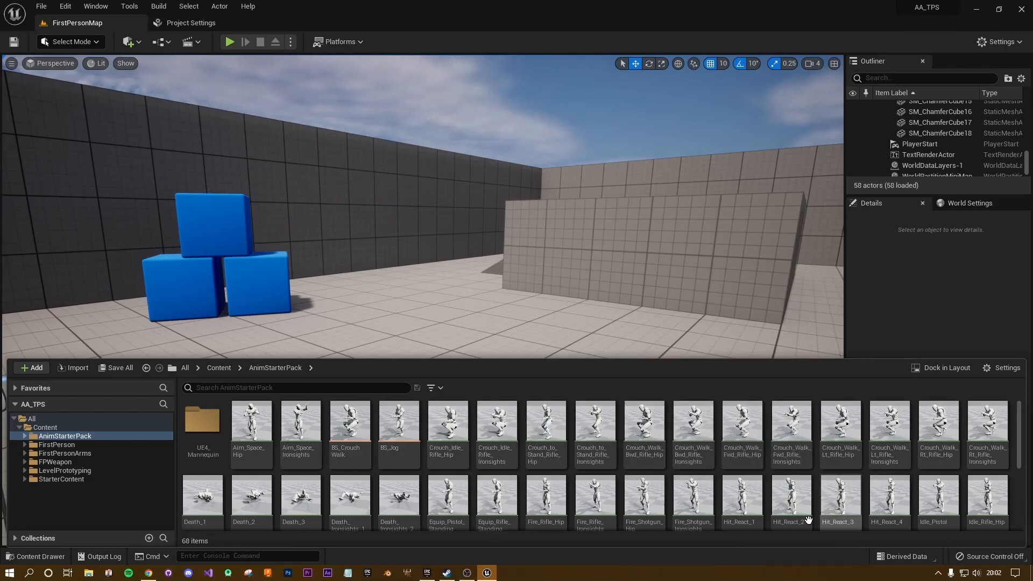
scroll(605, 490, "down", 1)
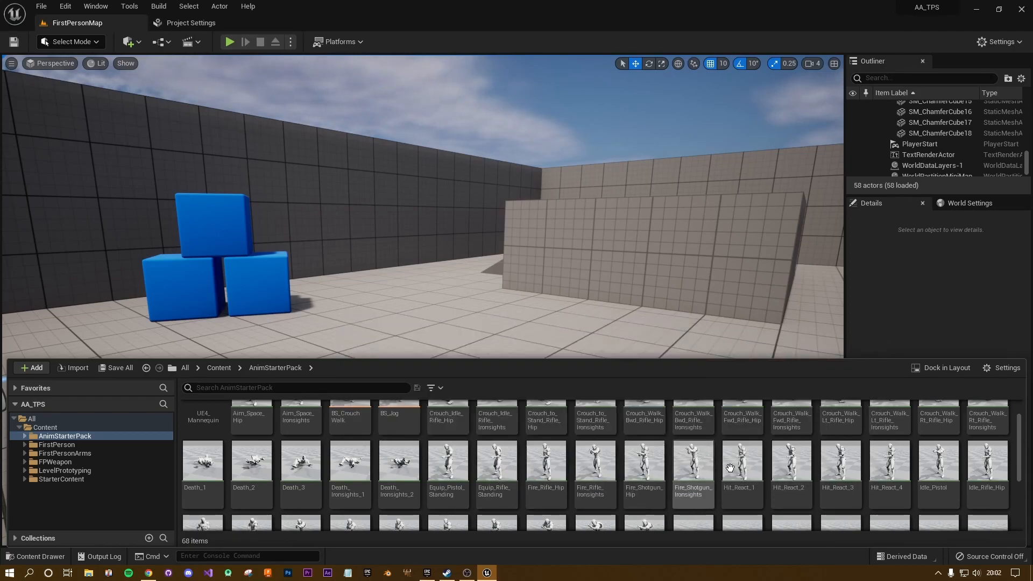
scroll(646, 463, "down", 1)
scroll(753, 485, "down", 1)
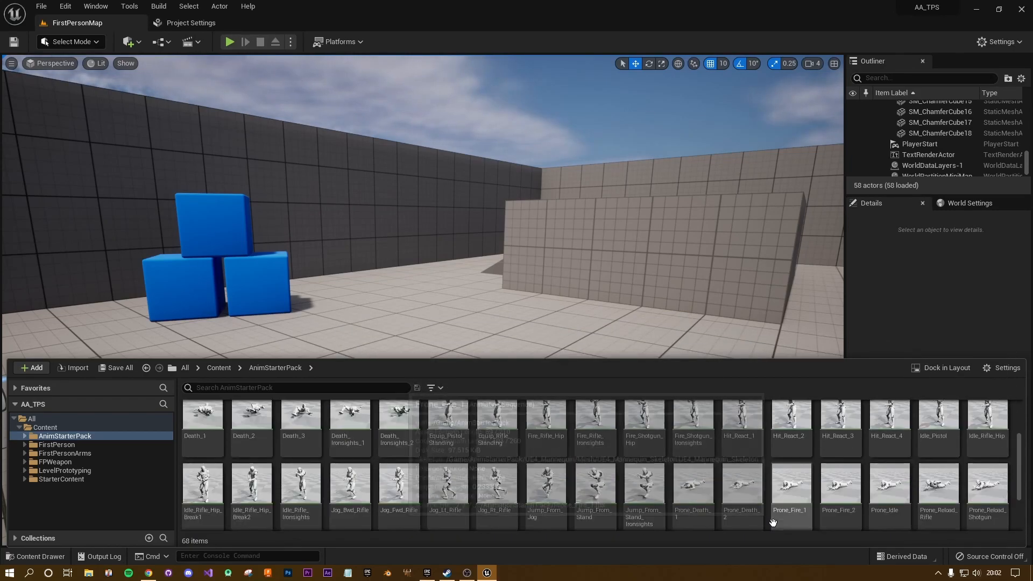
scroll(836, 515, "down", 1)
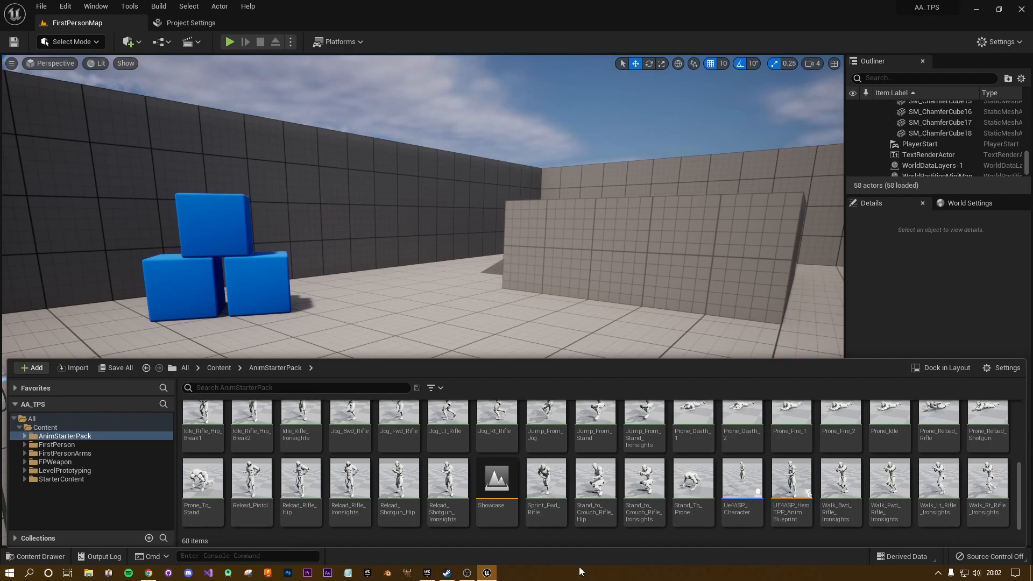
left_click(738, 496)
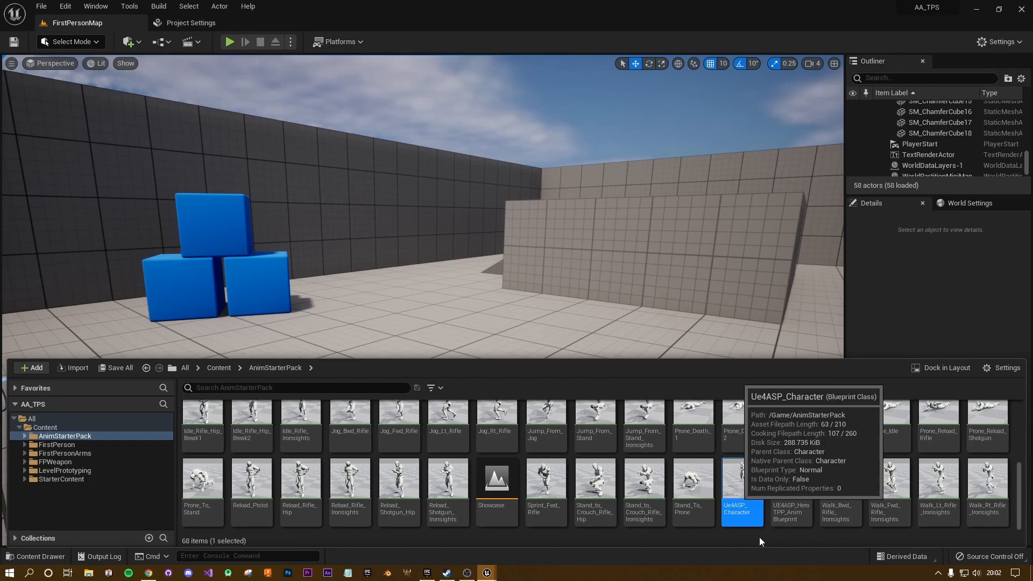
double_click(741, 511)
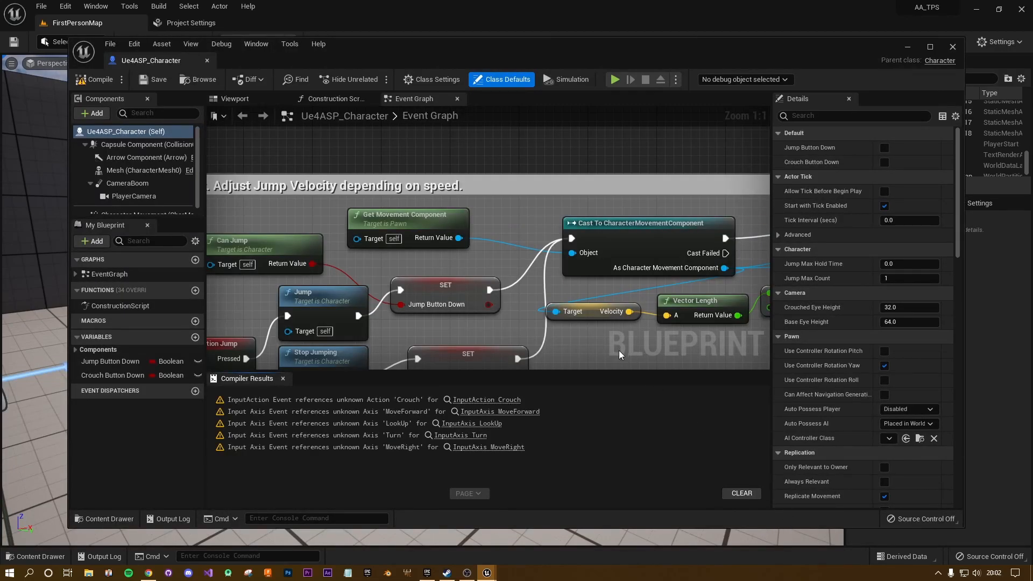
Shrink the compiler results area, show the character's viewport and dock the Ue4ASP_Character editor in the main window.
left_click_drag(627, 372, 650, 407)
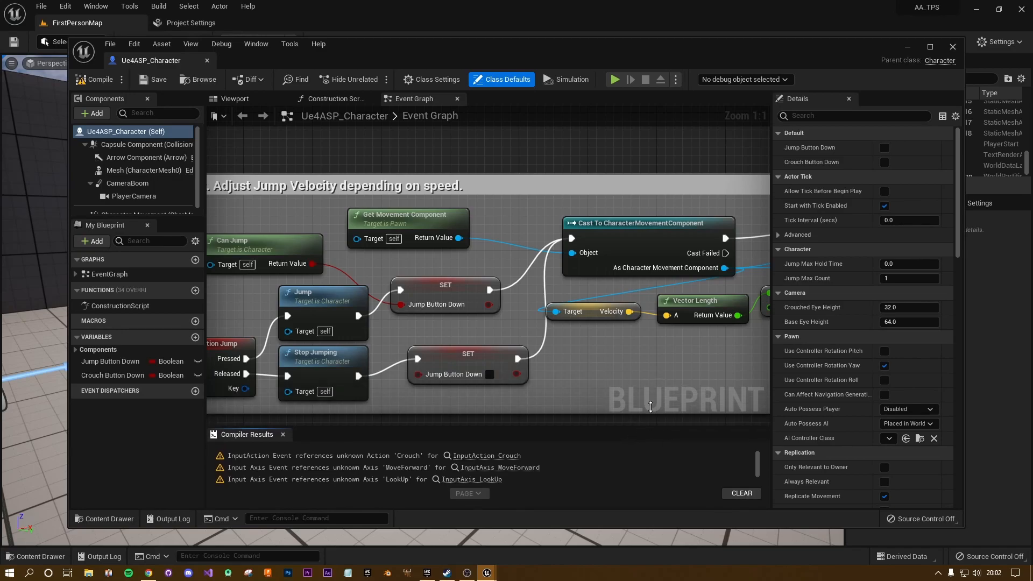
left_click(236, 98)
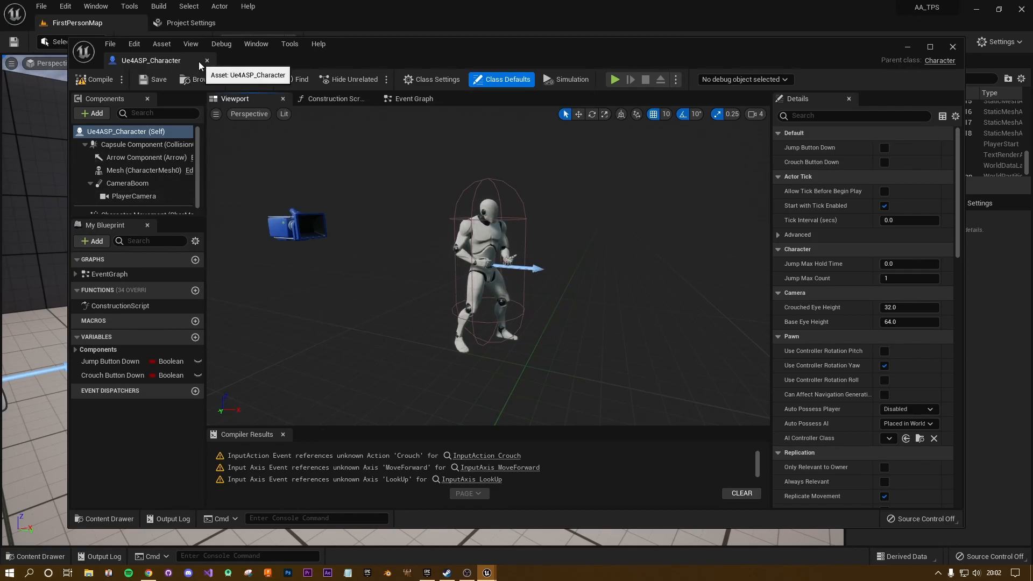
left_click_drag(177, 60, 243, 26)
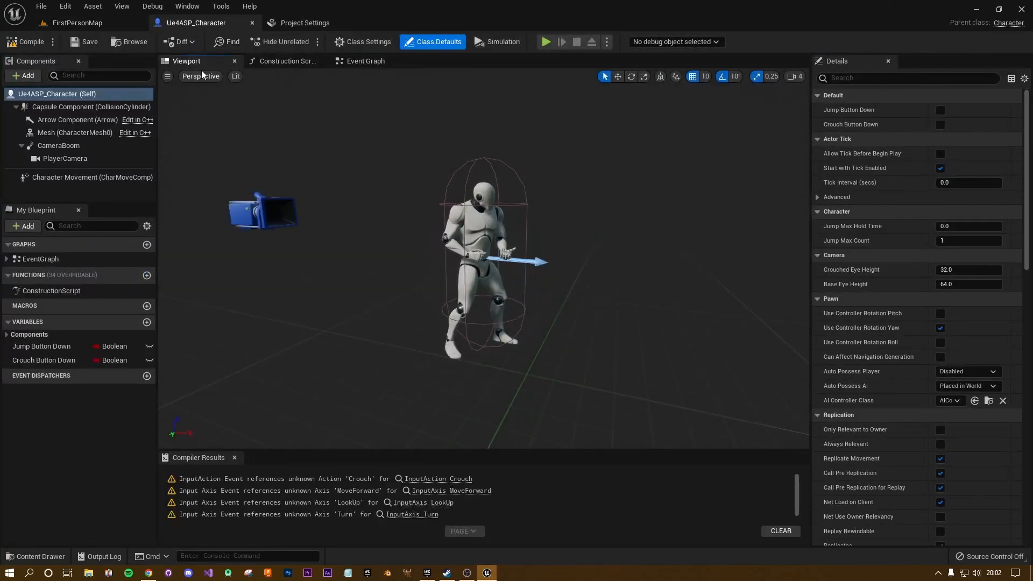
Open the UE4ASP_HeroTPP_AnimBlueprint from the AnimStarterPack folder.
left_click(137, 28)
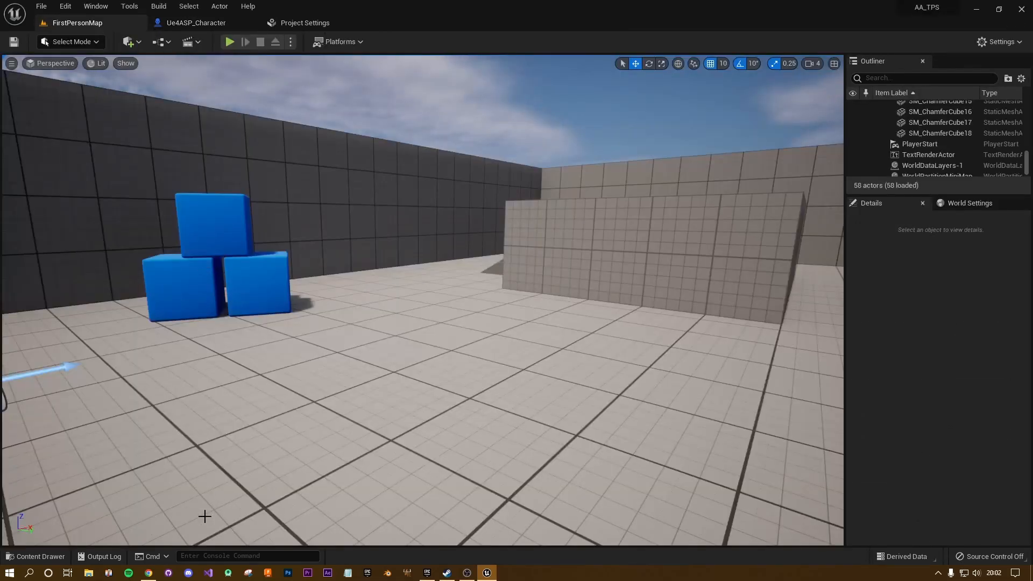
left_click(37, 556)
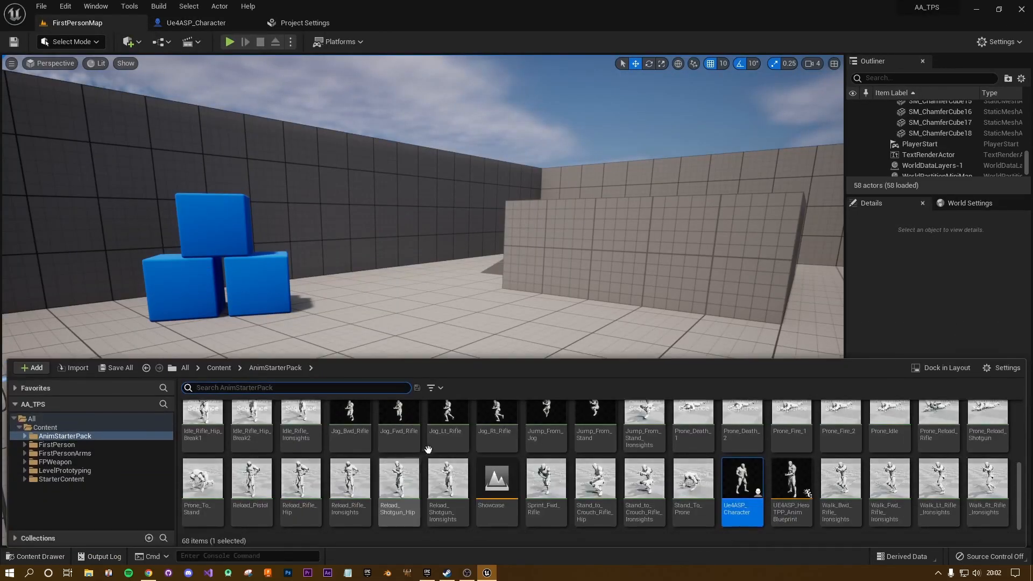
left_click(786, 488)
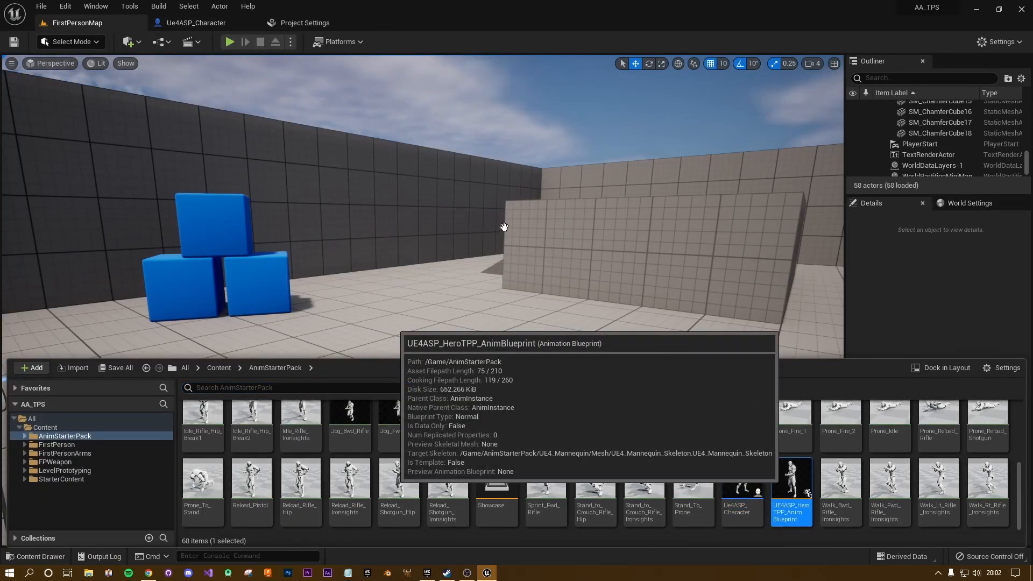
double_click(789, 481)
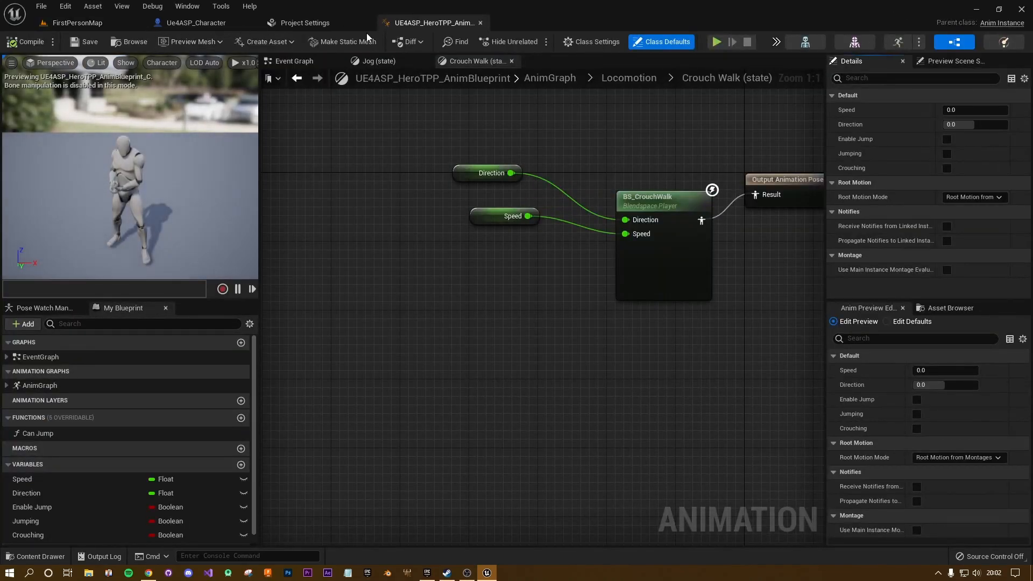
Set the editor preference Asset Editor Open Location to Main Window and close the preferences.
left_click(65, 6)
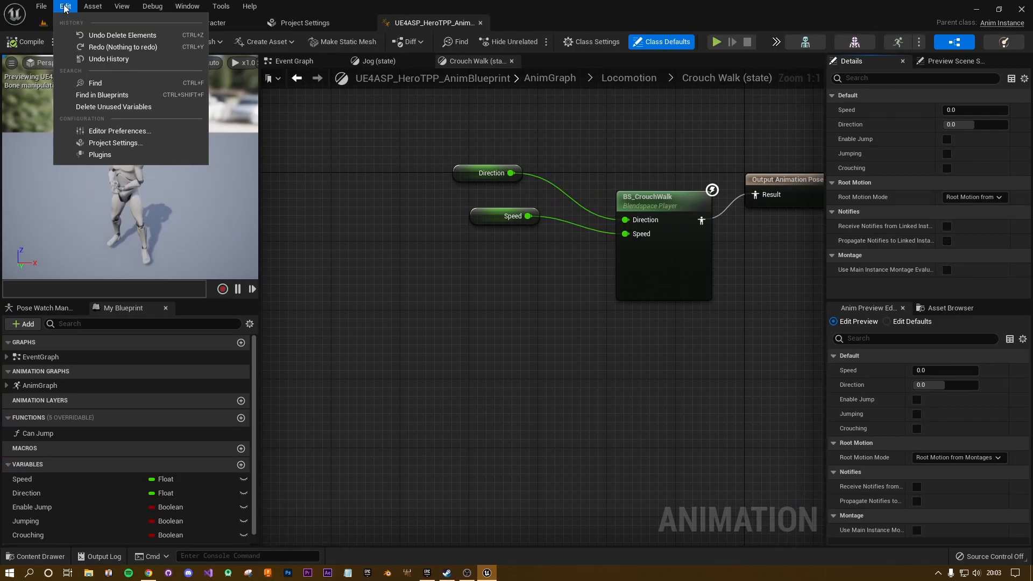
left_click(112, 132)
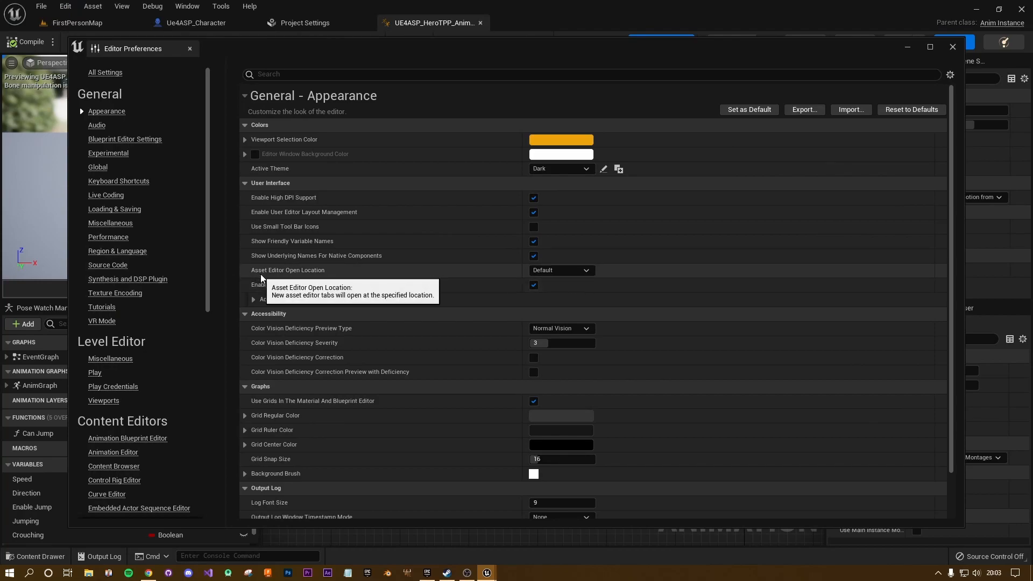
left_click(563, 272)
left_click(561, 301)
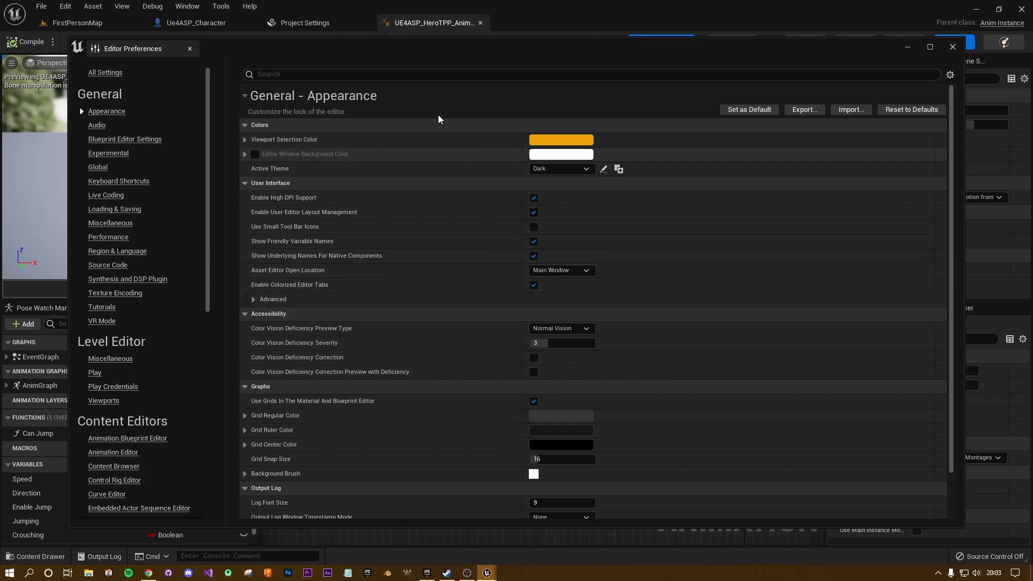
left_click_drag(129, 53, 524, 23)
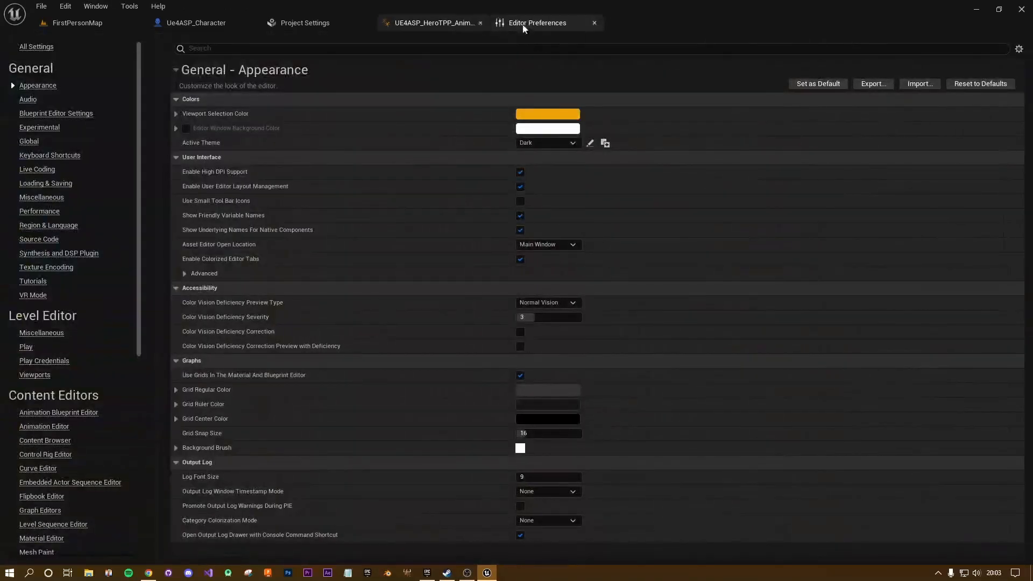
left_click(595, 23)
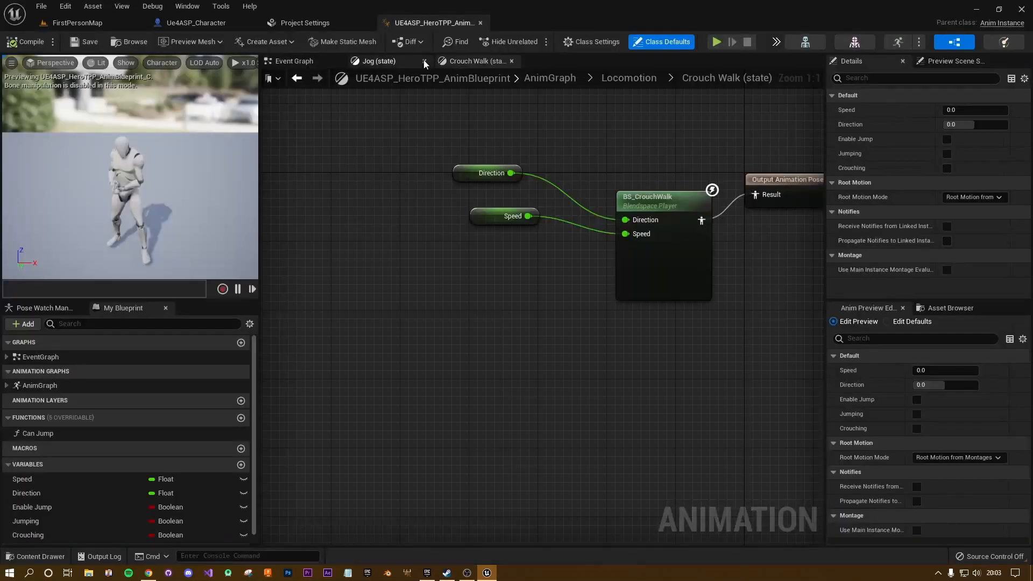
Close the animation blueprint, place the Ue4ASP_Character editor after Project Settings and enlarge its compiler results area.
left_click(480, 22)
left_click(189, 23)
left_click_drag(190, 24, 315, 24)
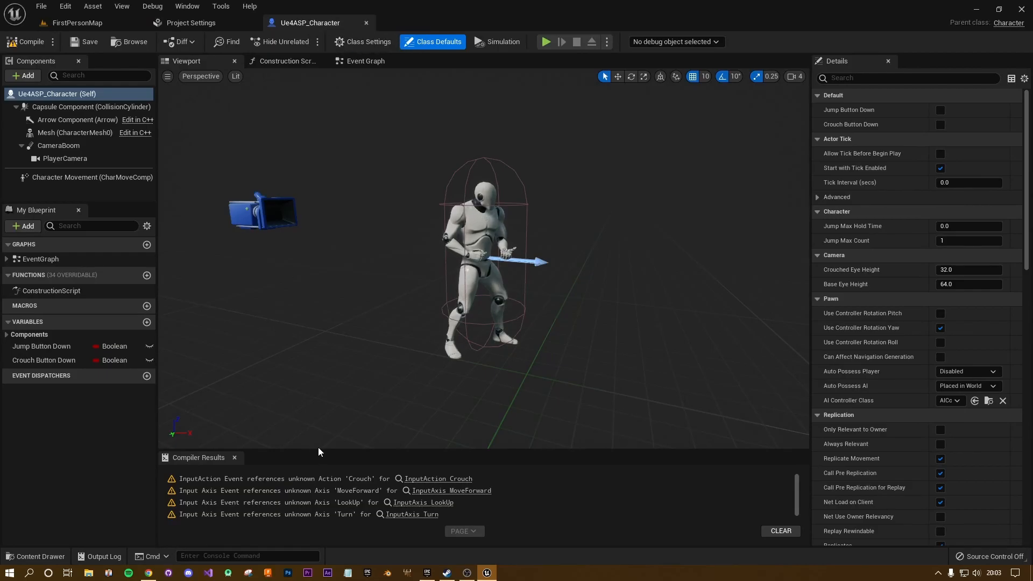
left_click_drag(317, 450, 312, 378)
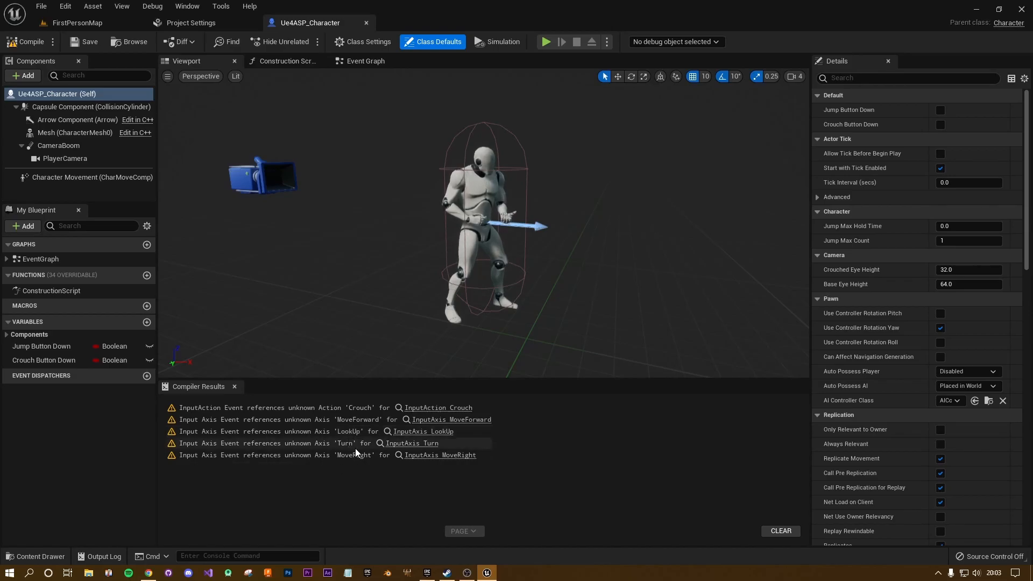
In FirstPersonMap, set the project game mode's pawn class to Ue4ASP_Character.
left_click(75, 23)
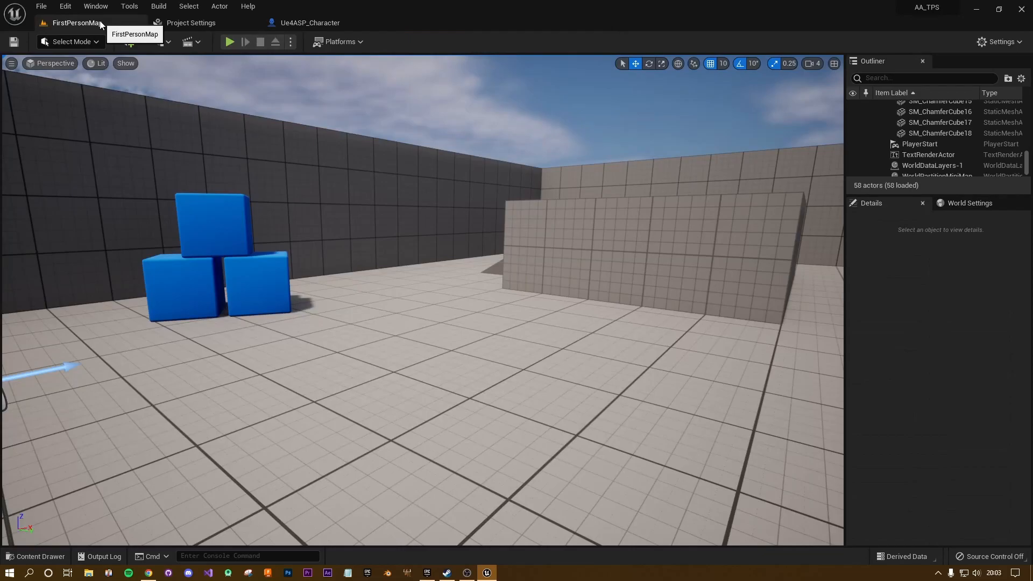
left_click(170, 43)
mouse_move(217, 143)
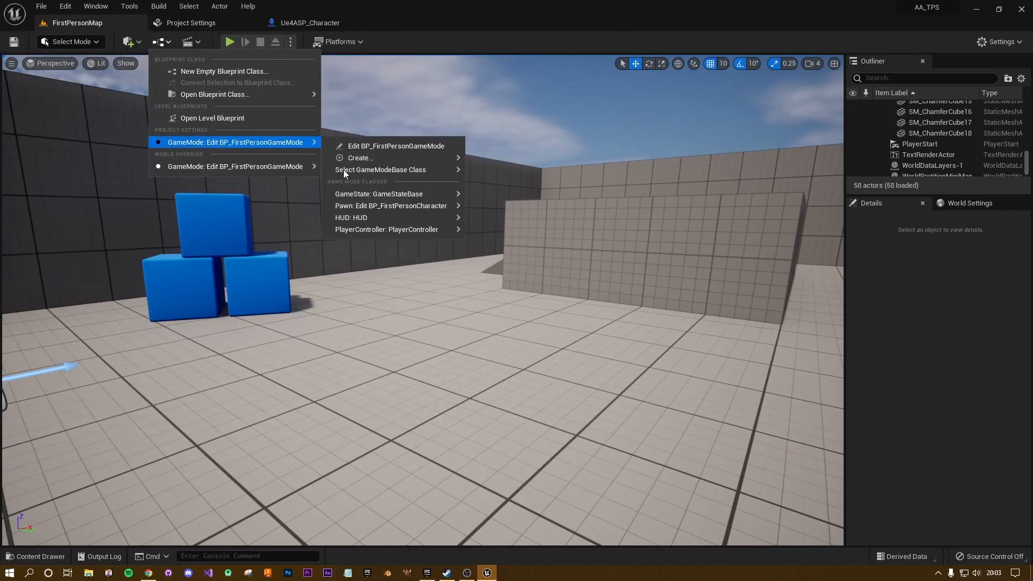
mouse_move(374, 207)
mouse_move(499, 232)
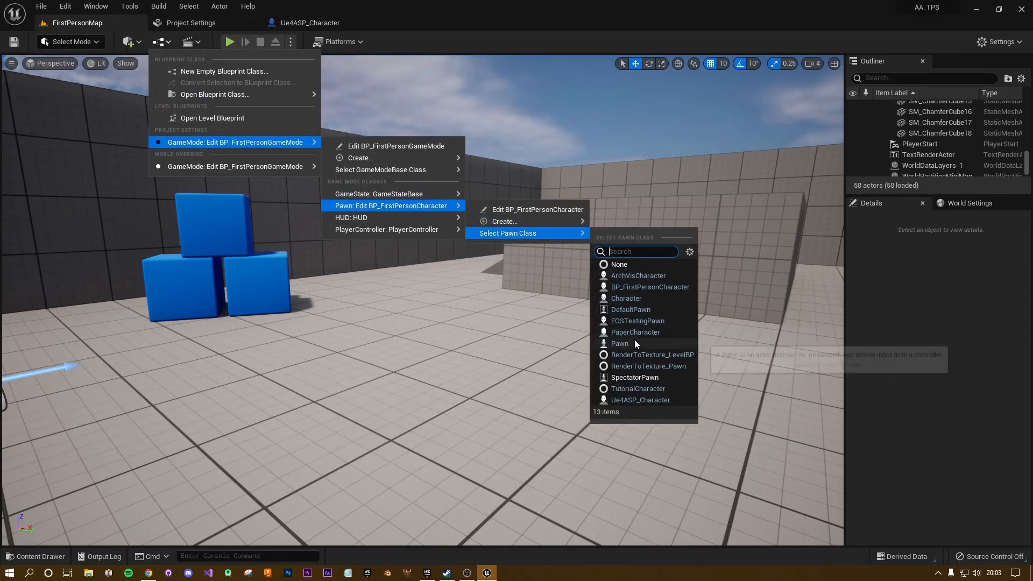
left_click(641, 401)
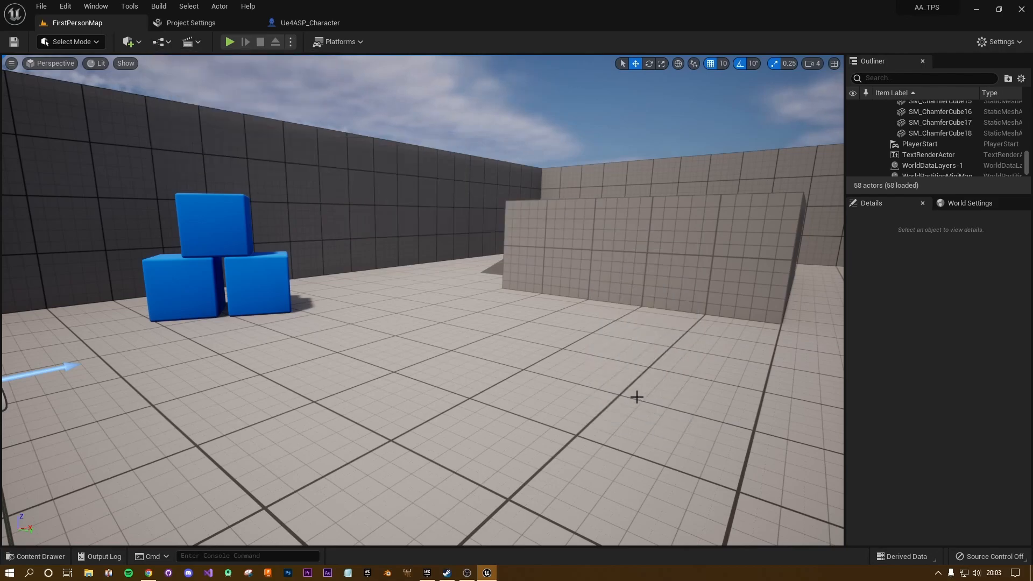
Play the level, test moving the third-person character forward, and stop the session.
left_click(229, 42)
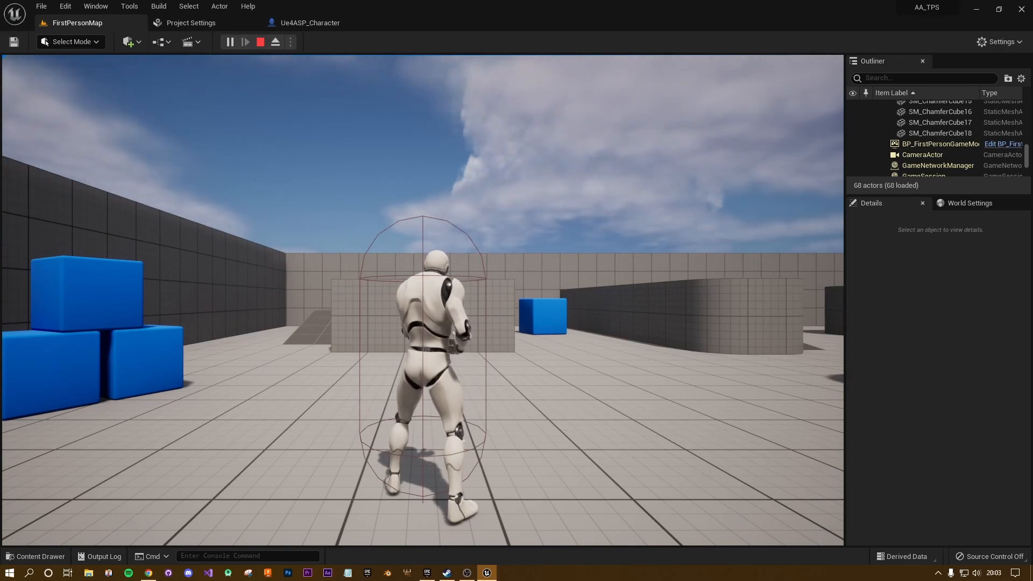
key("w")
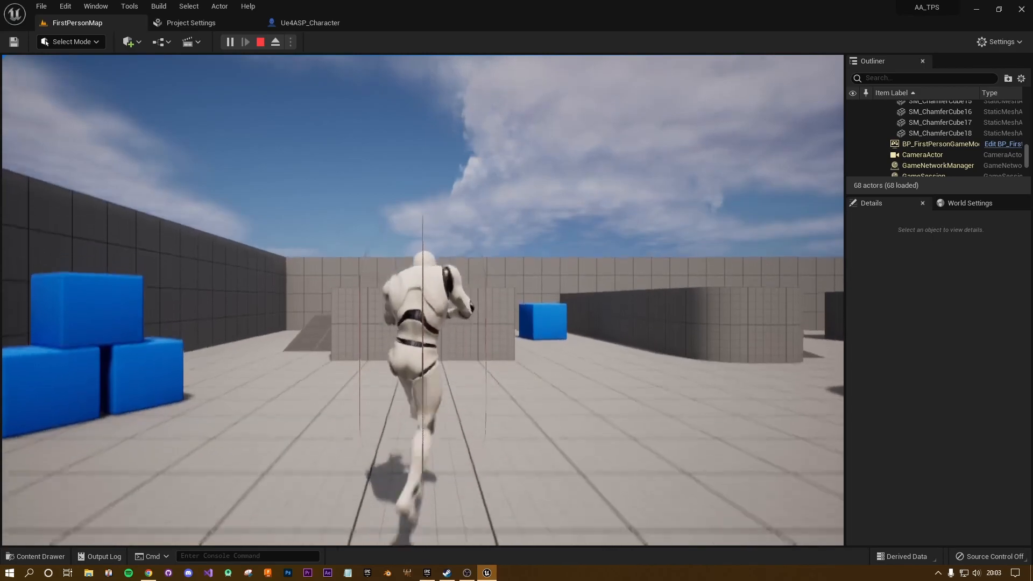
key("Escape")
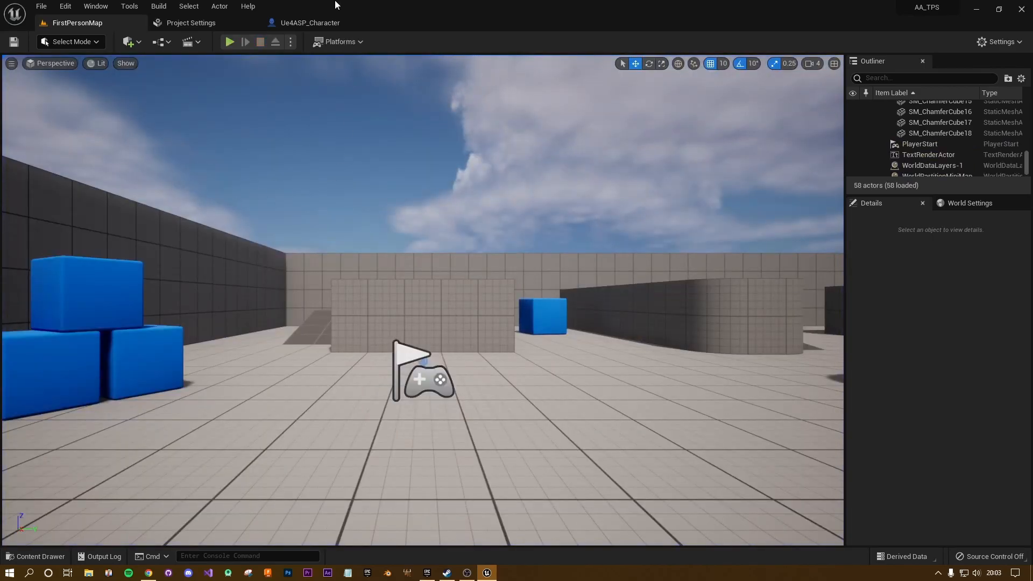
Open the engine Input page of the project settings and expand the action mappings and axis mappings.
left_click(338, 21)
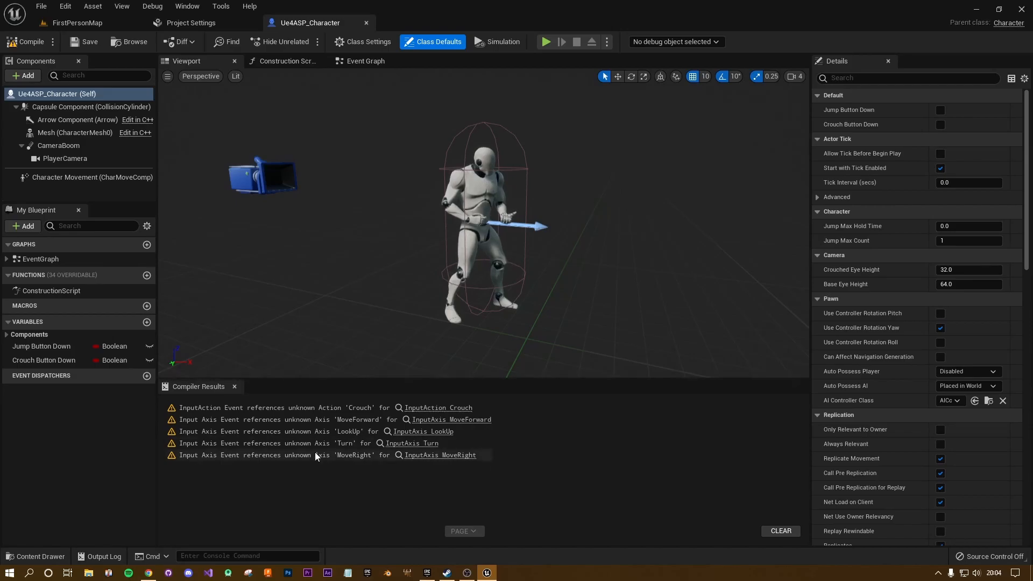
left_click(65, 5)
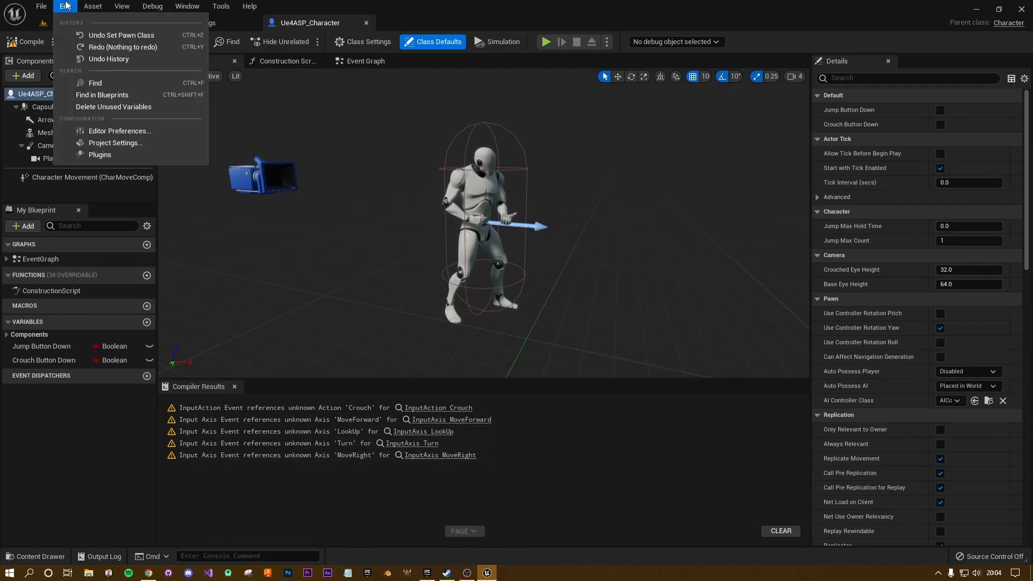
left_click(114, 143)
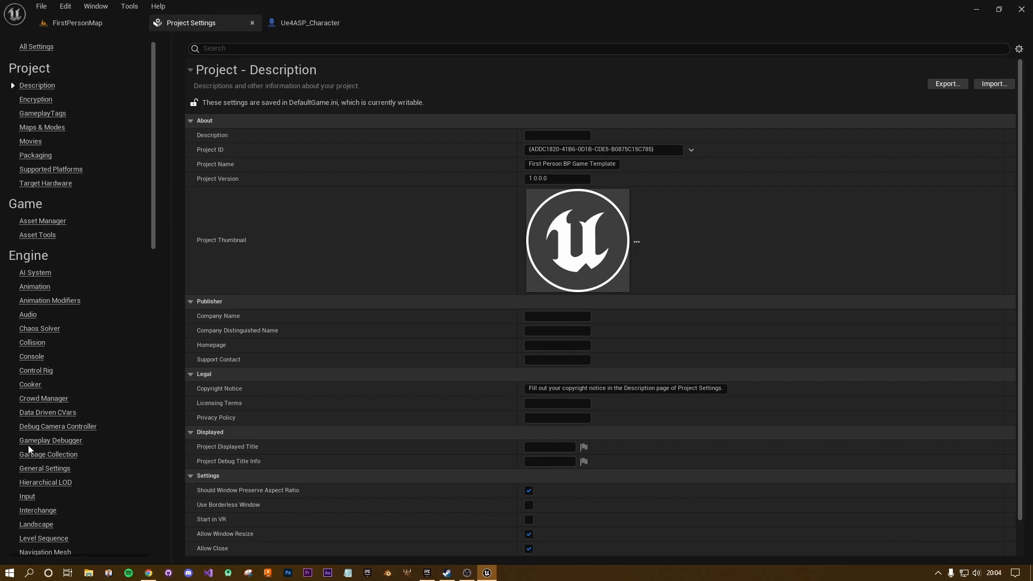
left_click(33, 498)
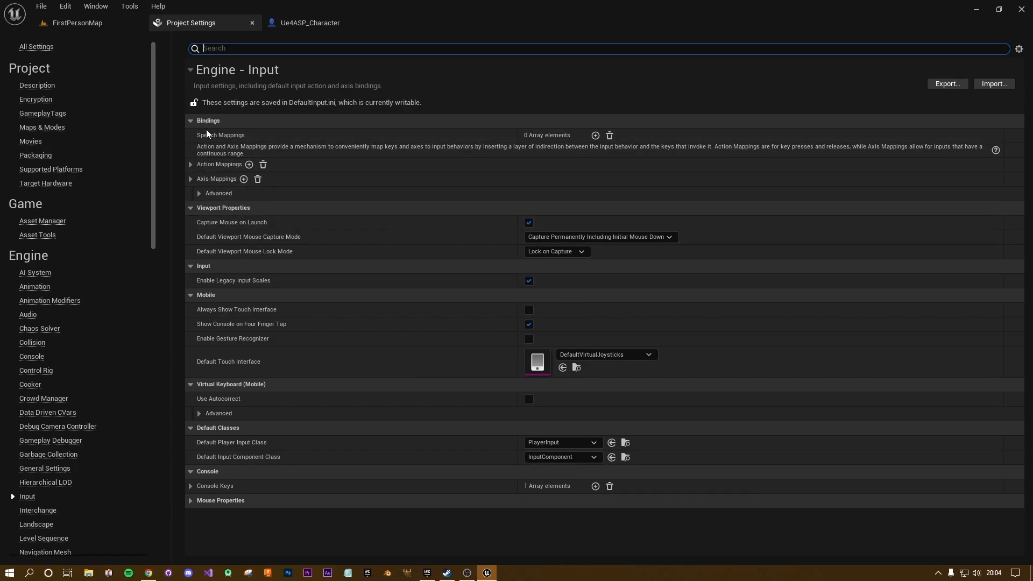
left_click(191, 165)
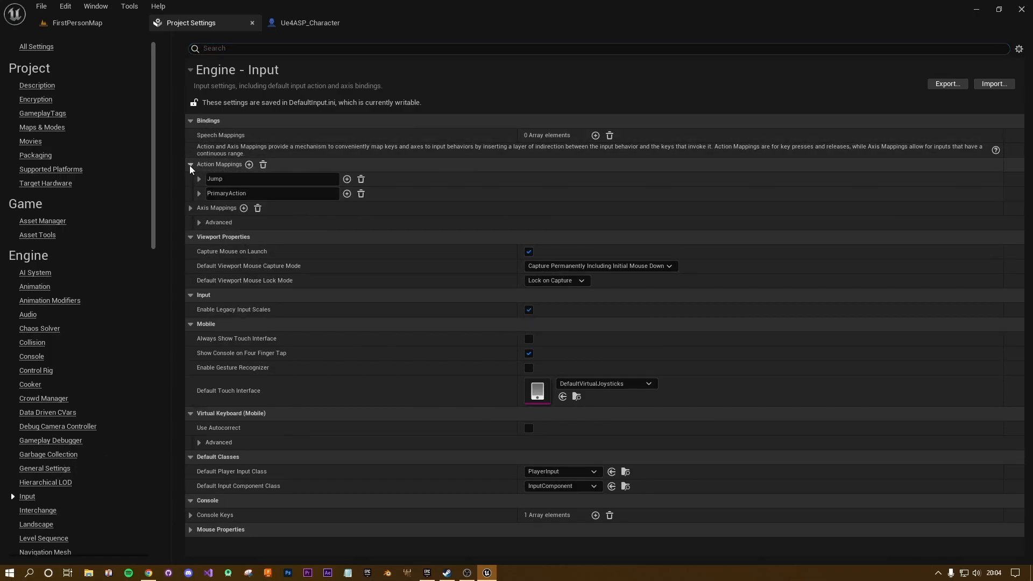
left_click(191, 208)
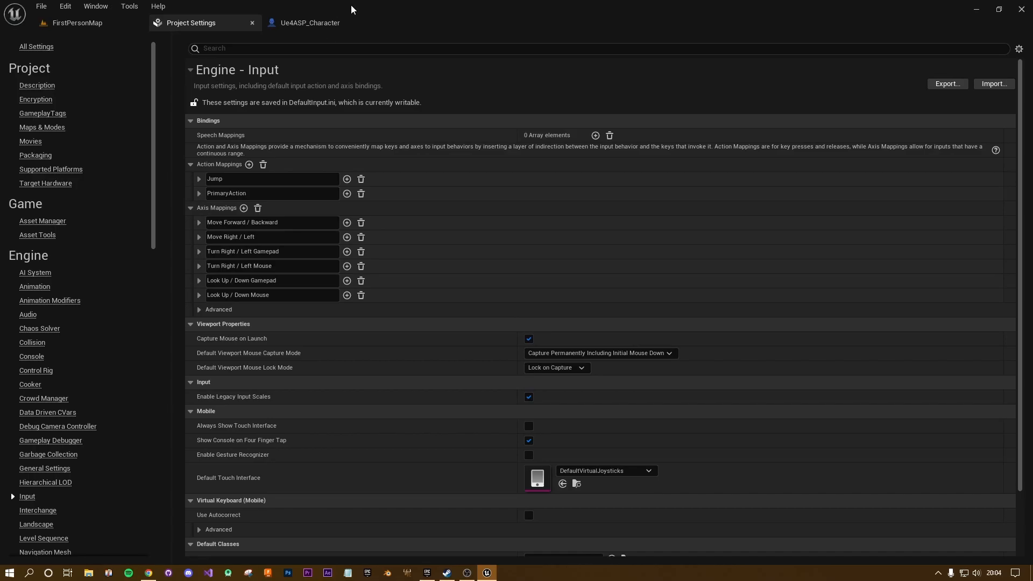
Float the Ue4ASP_Character editor over the Input settings and enlarge its window and compiler results area.
left_click(304, 23)
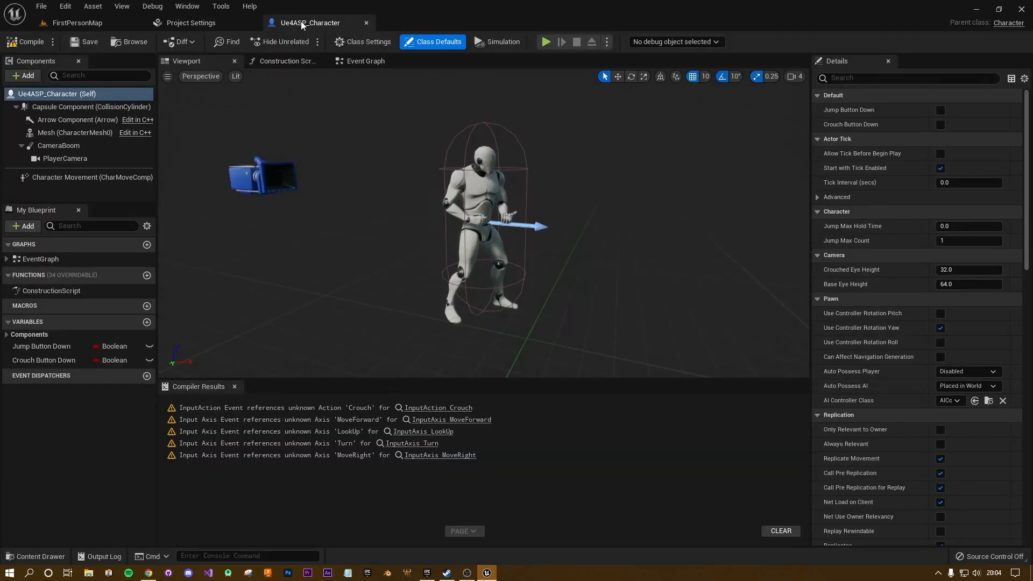
left_click_drag(307, 32, 494, 152)
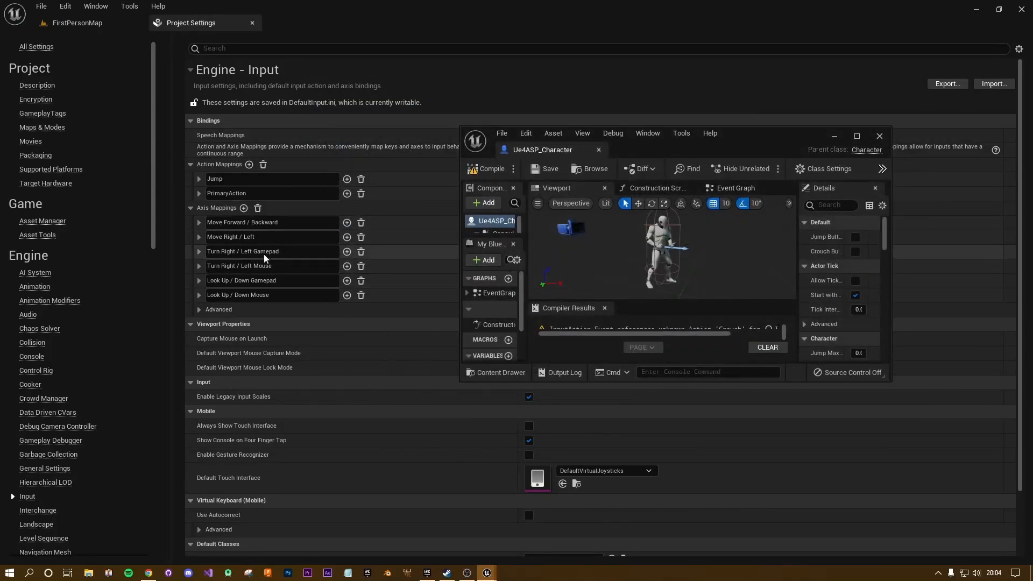
left_click_drag(683, 380, 682, 478)
left_click_drag(722, 366, 722, 315)
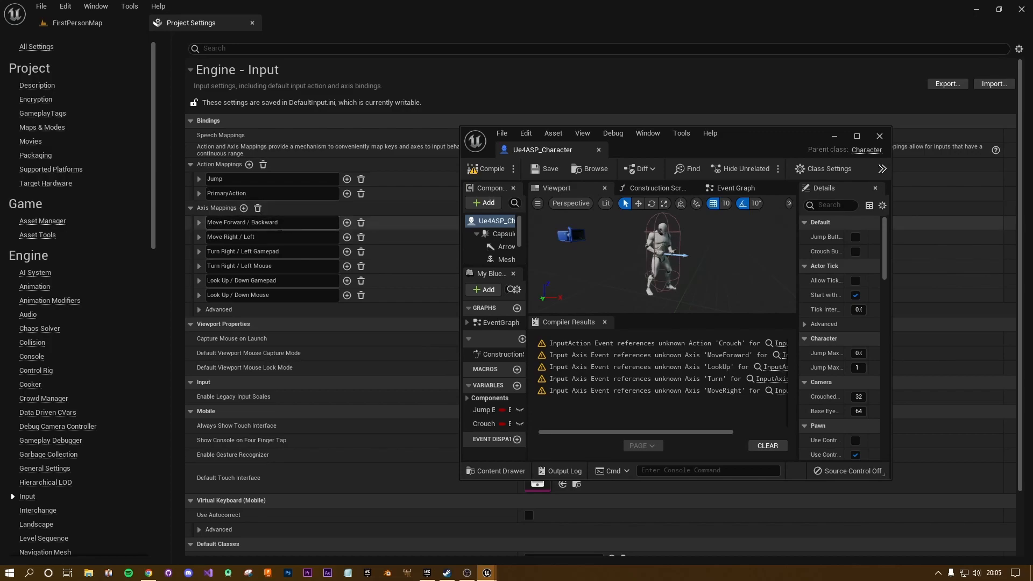
Rename the Move Forward / Backward axis mapping to MoveForward.
left_click_drag(292, 221, 262, 222)
key("BackSpace")
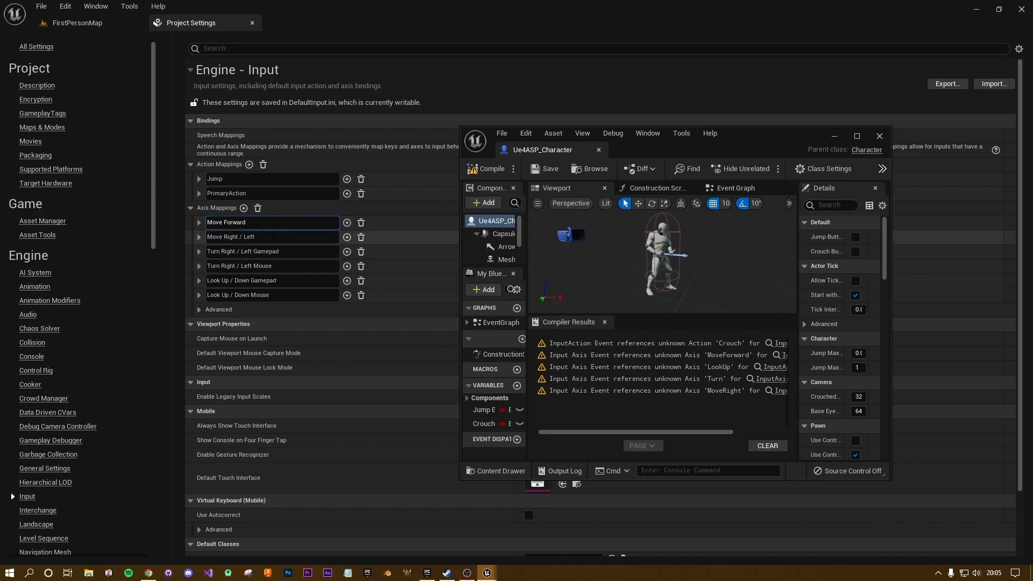
left_click(223, 223)
key("Delete")
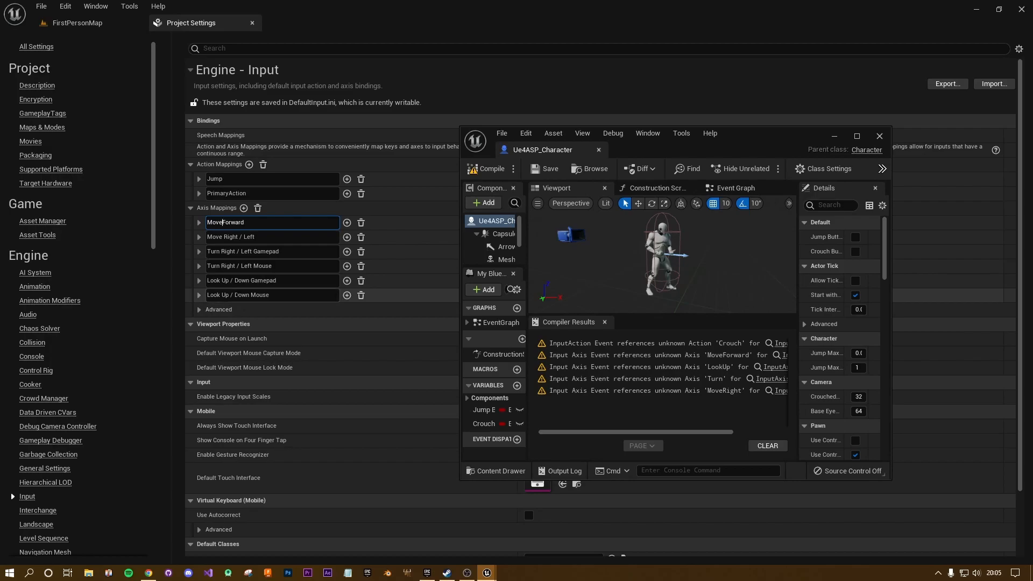
key("Return")
Rename the Look Up / Down Mouse axis mapping to LookUp.
left_click_drag(299, 296, 251, 295)
key("BackSpace")
key("Delete")
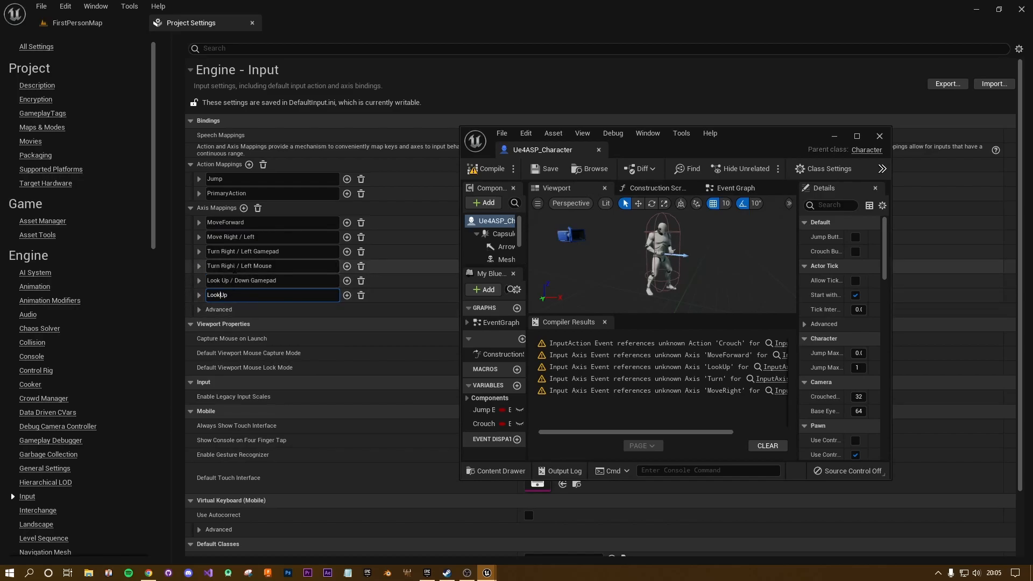
Rename the Turn Right / Left Mouse axis mapping to TurnRight.
left_click_drag(273, 266, 242, 266)
key("BackSpace")
key("BackSpace")
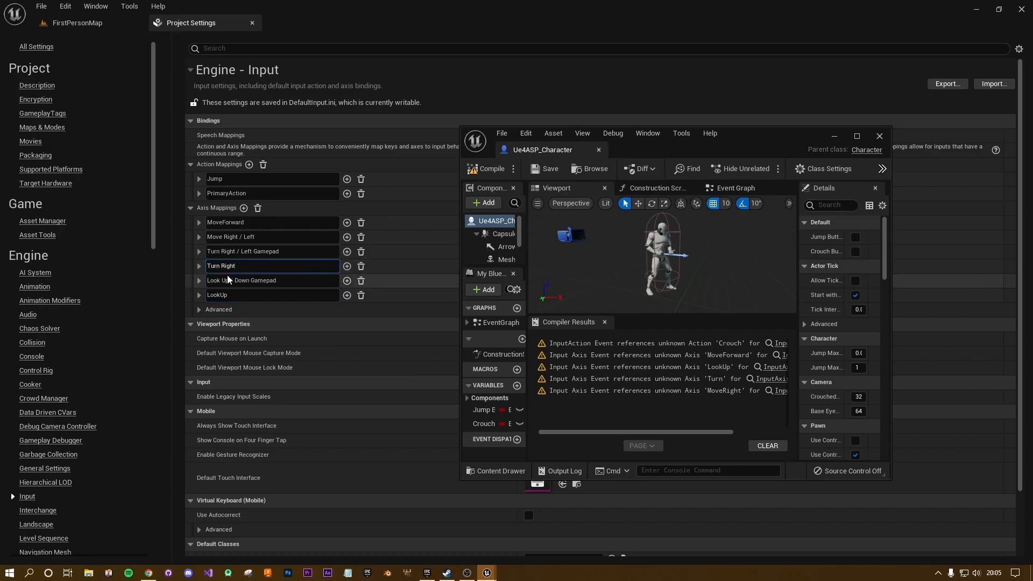
left_click(221, 267)
key("BackSpace")
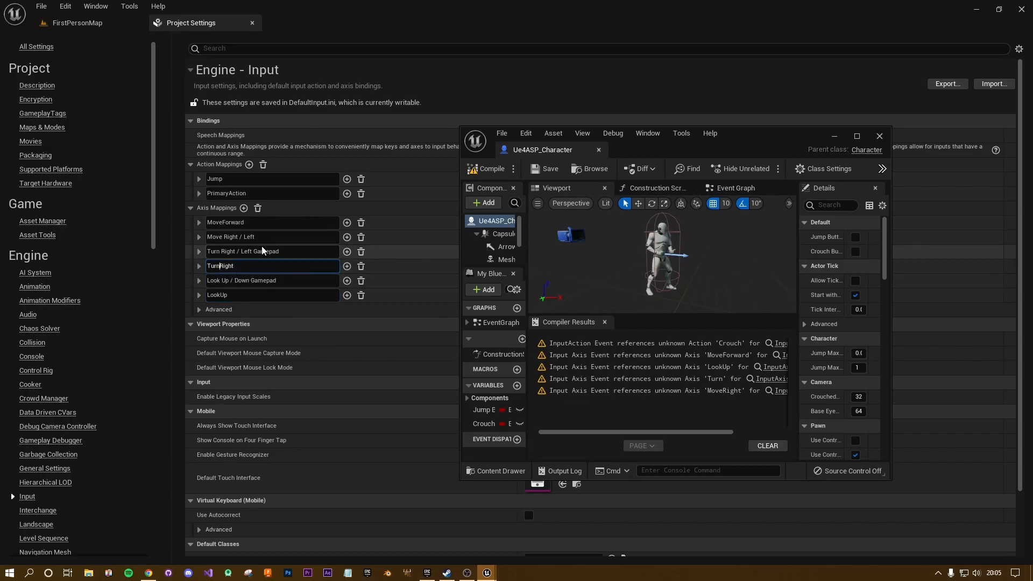
key("Return")
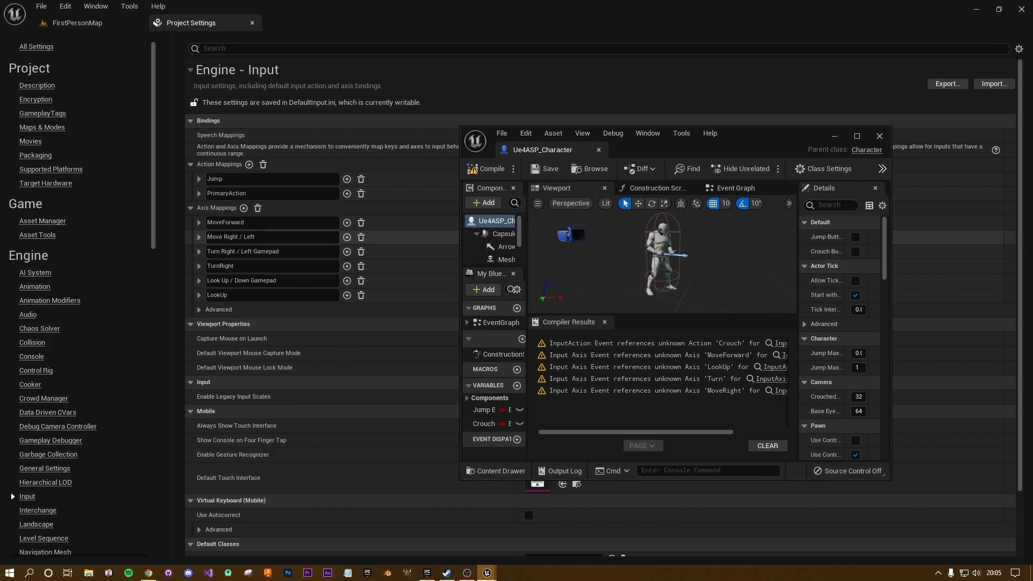
Rename the Move Right / Left axis mapping to MoveRight and compile the Ue4ASP_Character blueprint.
key("BackSpace")
key("BackSpace")
left_click(486, 169)
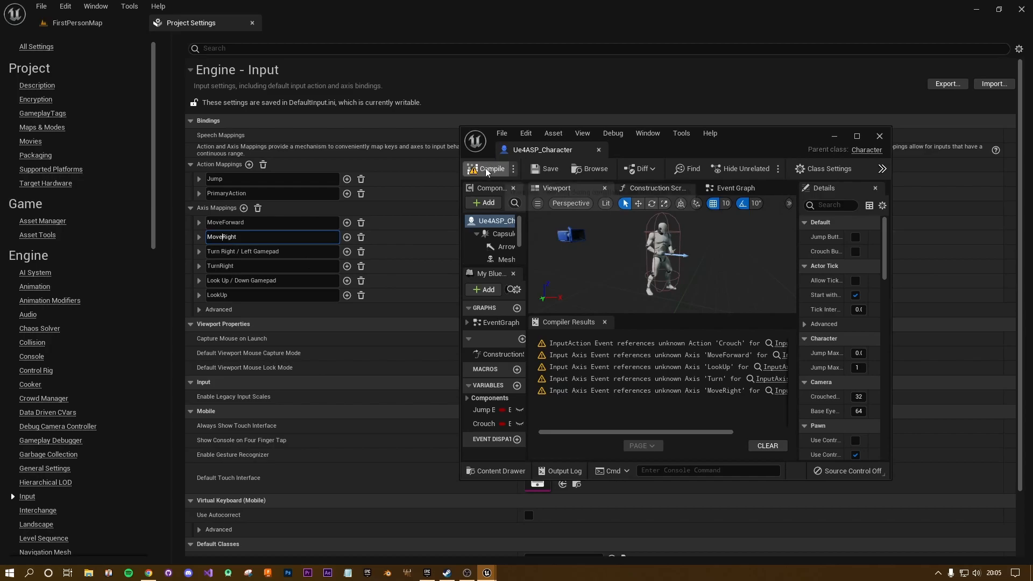
left_click(486, 170)
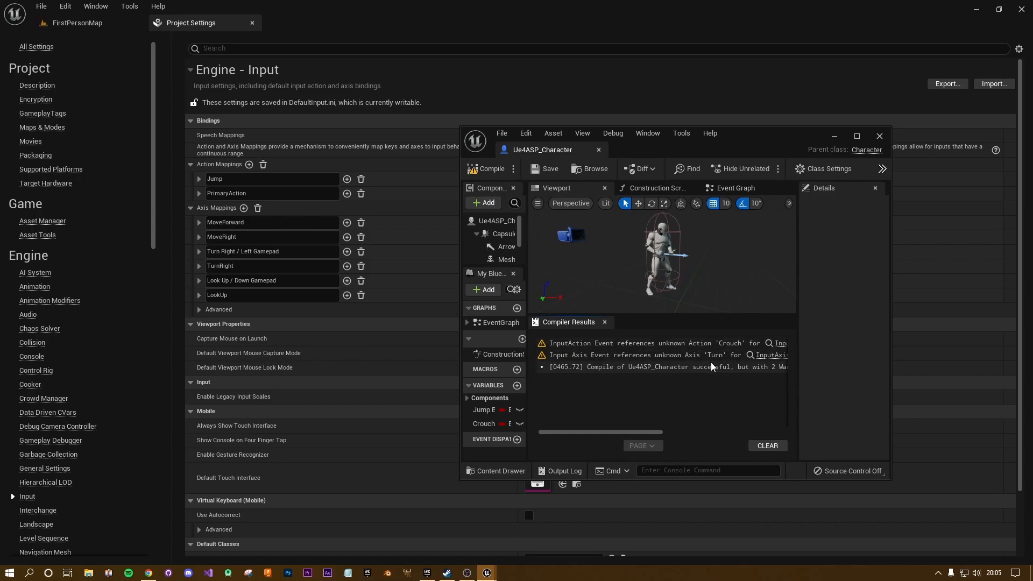
Shorten the TurnRight axis mapping's name to Turn and recompile the character blueprint.
key("BackSpace")
key("BackSpace")
left_click(478, 170)
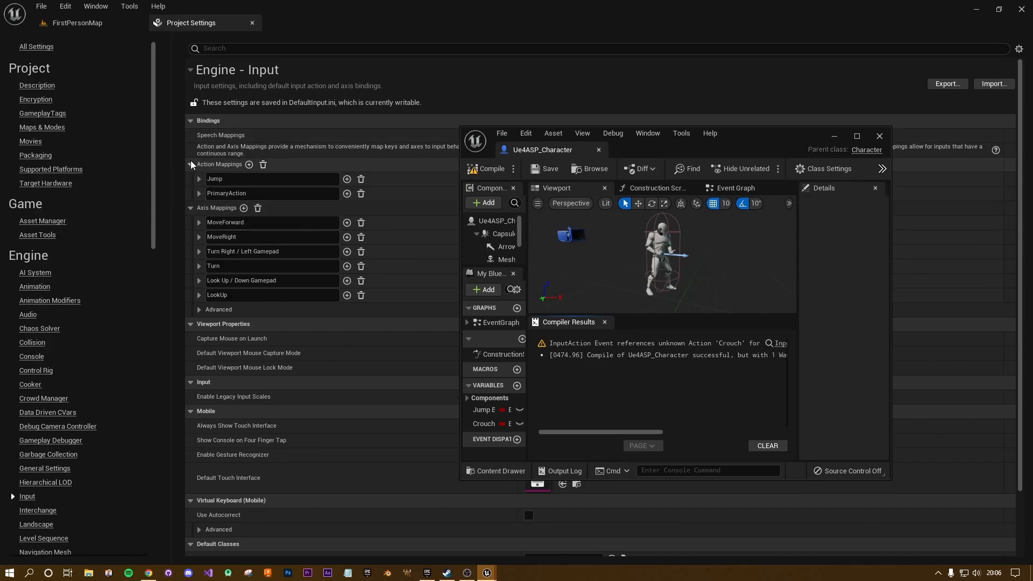
Add an action mapping named Crouch bound to the keyboard's Left Ctrl and compile the character blueprint.
left_click(249, 164)
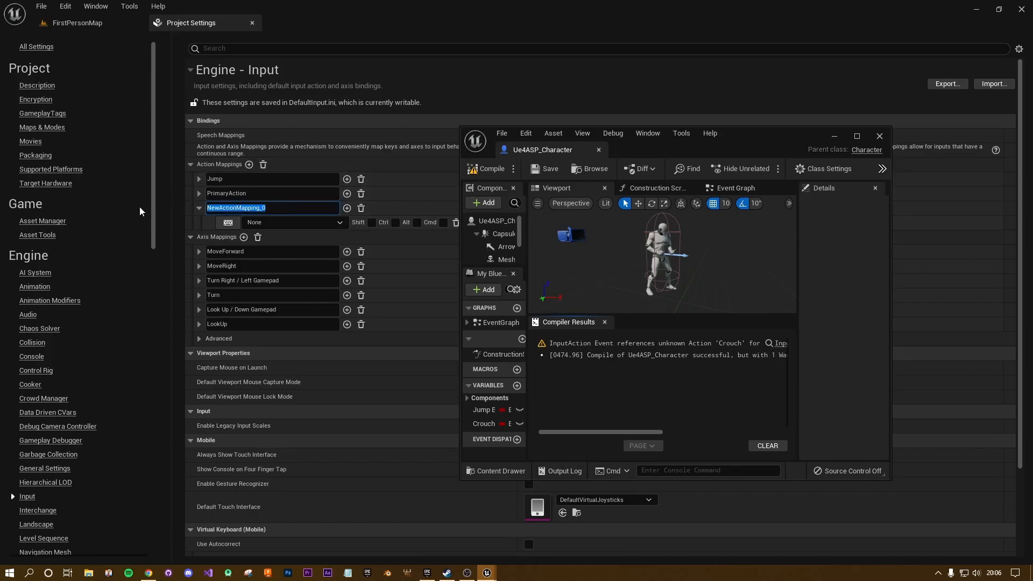
type("Crouch")
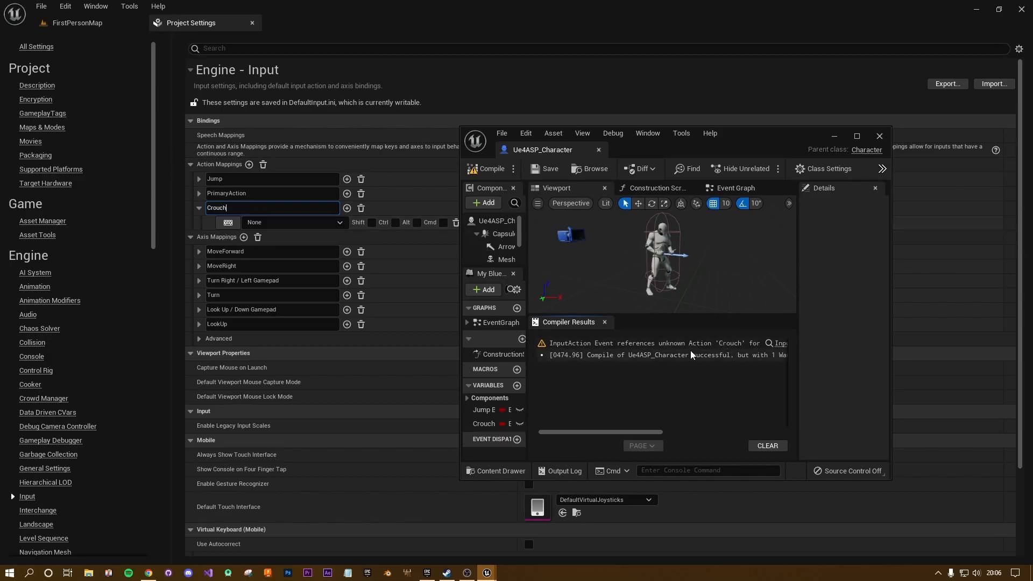
left_click(294, 225)
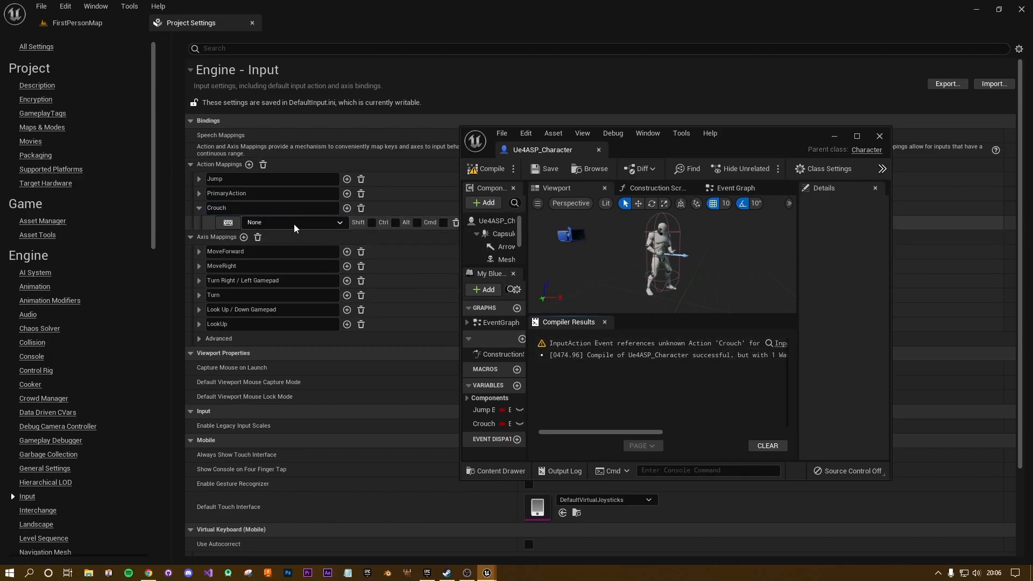
left_click(265, 226)
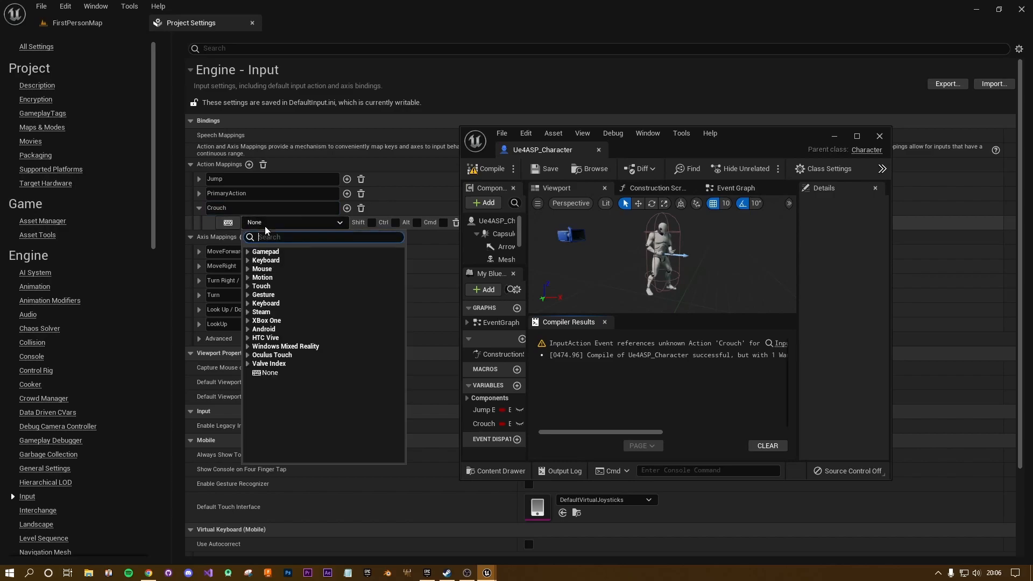
left_click(266, 259)
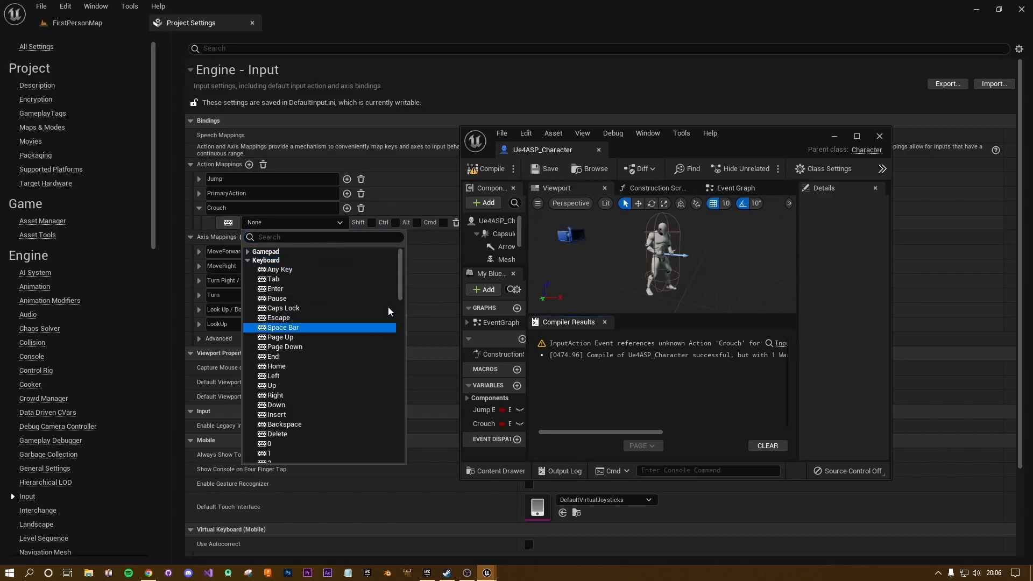
left_click_drag(403, 289, 418, 404)
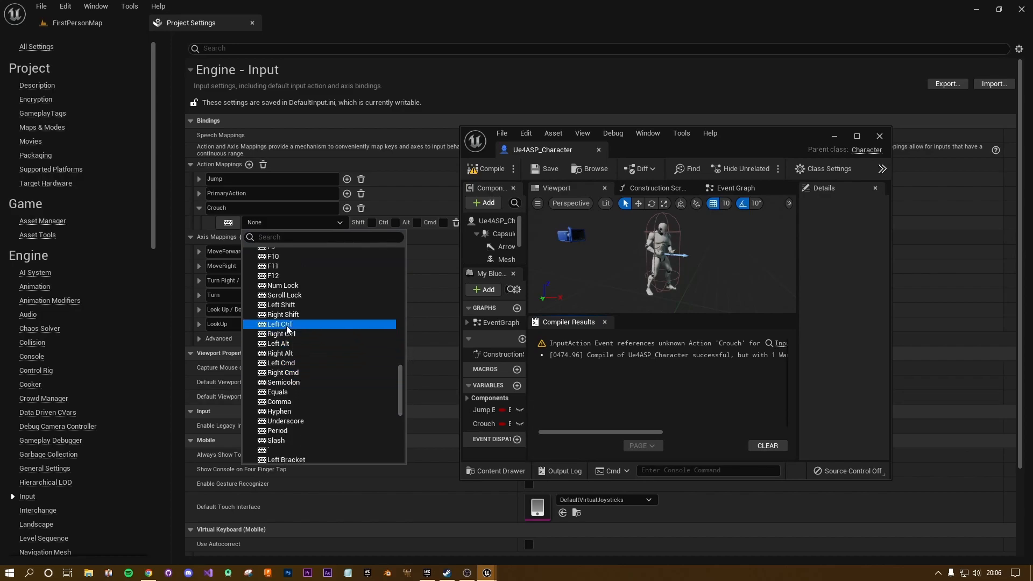
left_click(301, 325)
left_click(487, 169)
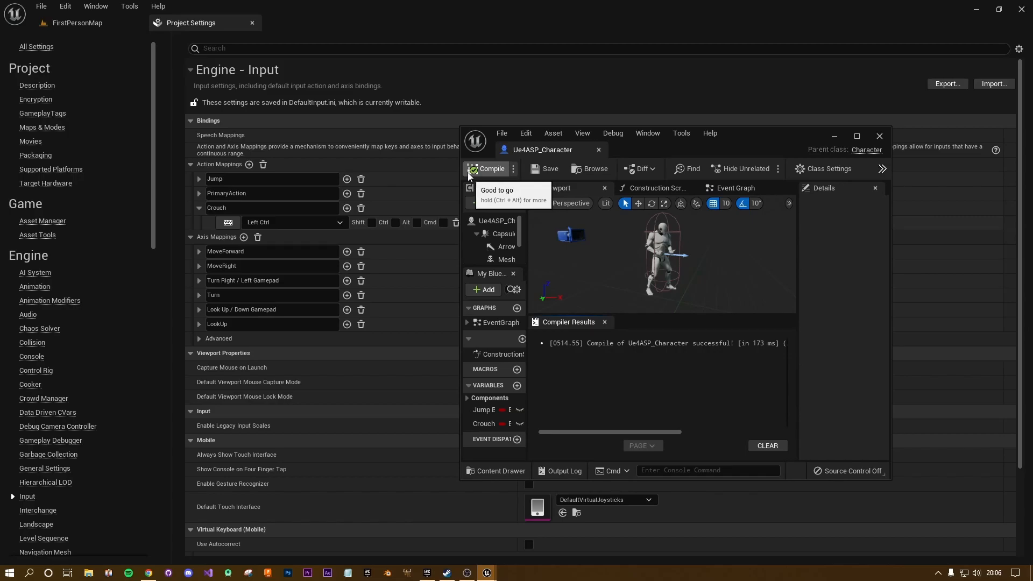
Dock the Ue4ASP_Character blueprint editor in the main window and play-test the character's running and crouching.
left_click_drag(586, 150, 348, 24)
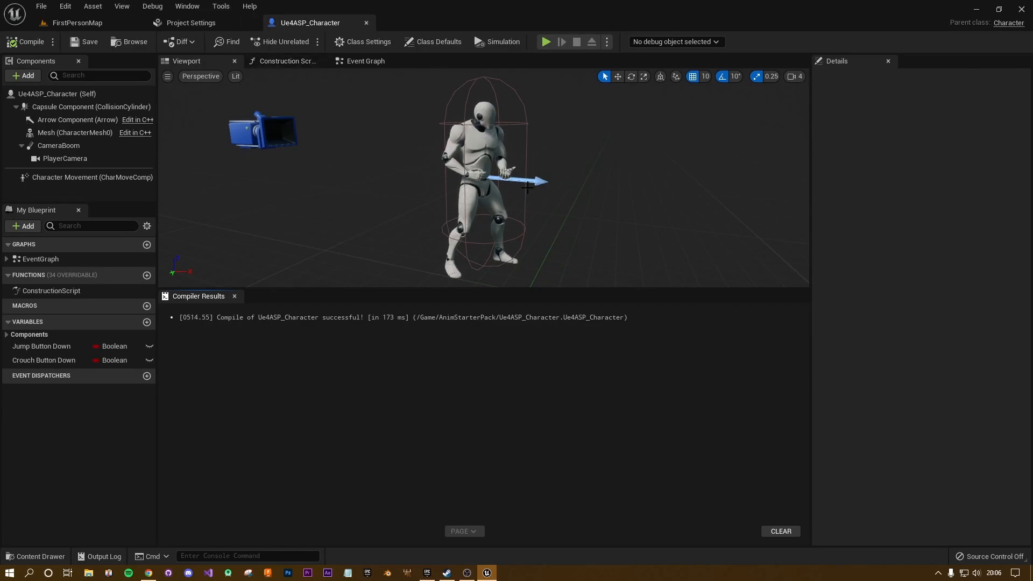
left_click(545, 42)
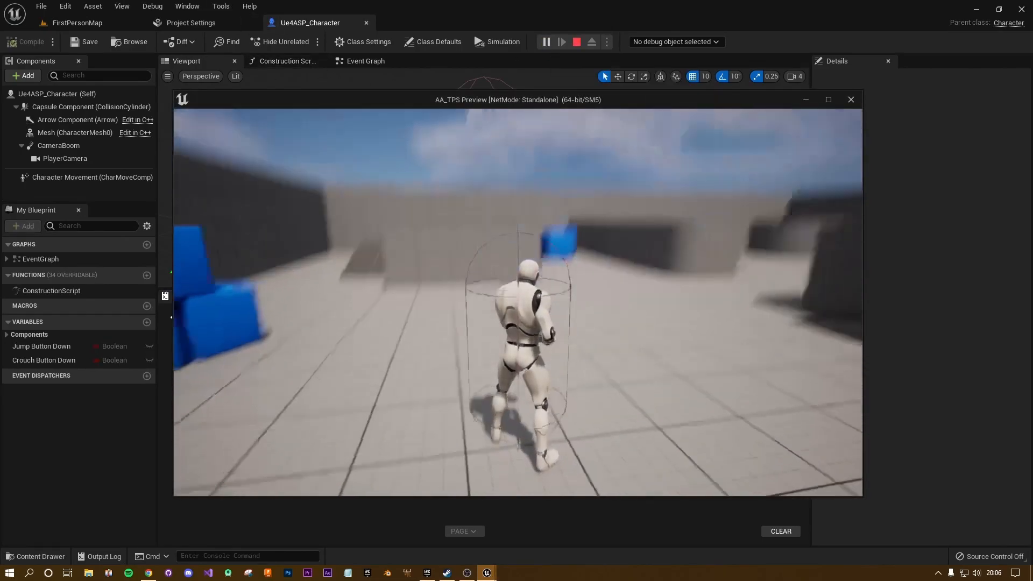
key("w")
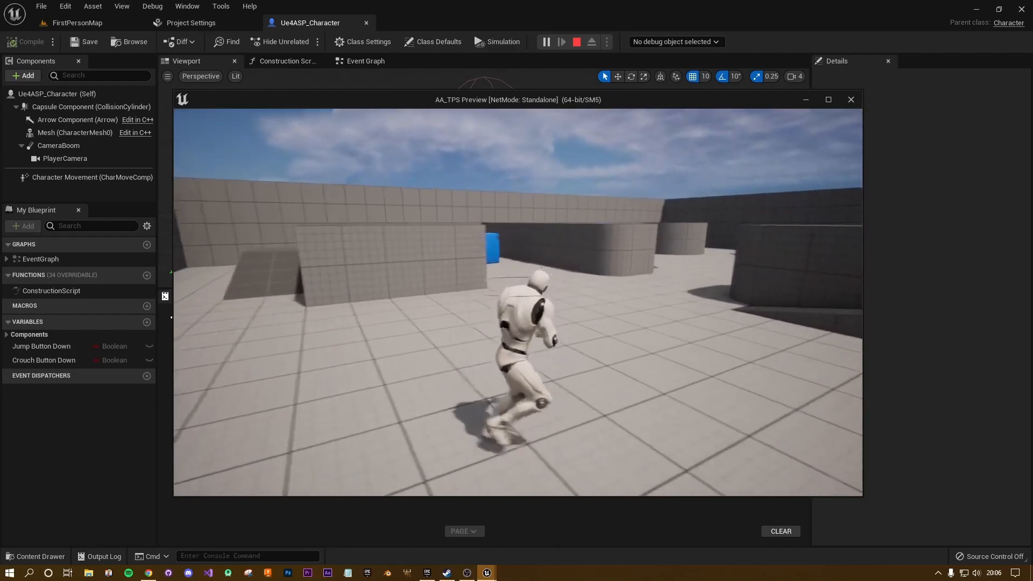
key("c")
key("w")
key("s")
key("w")
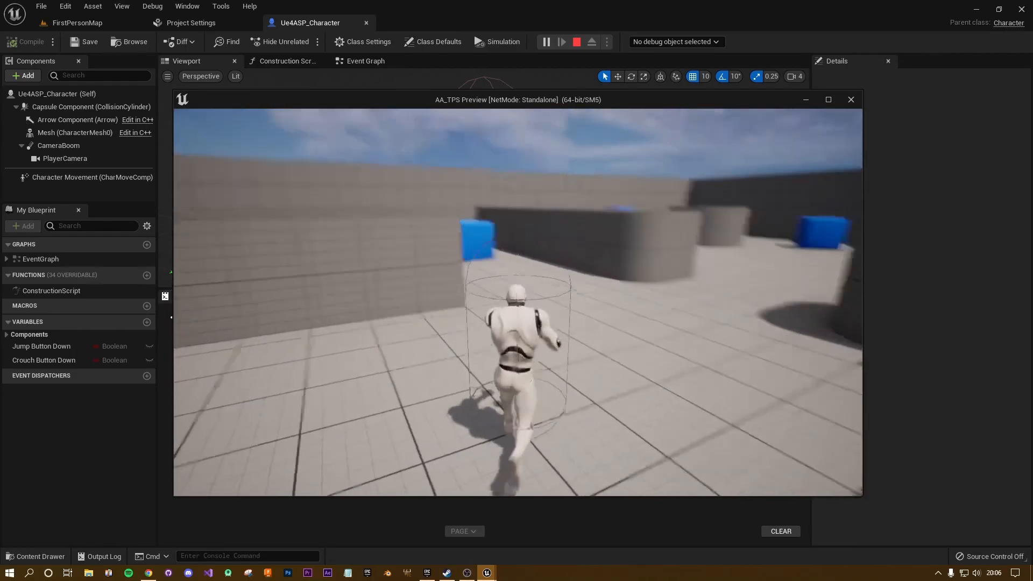
key("Escape")
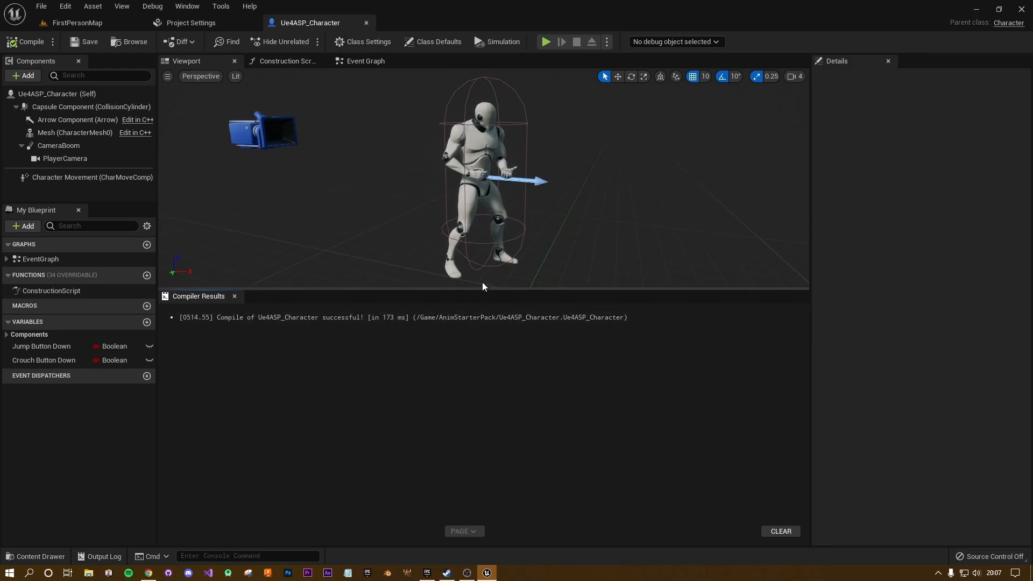
Examine the Ue4ASP_Character blueprint, its asset in the AnimStarterPack folder and the jump input logic in its Event Graph.
left_click_drag(480, 288, 503, 429)
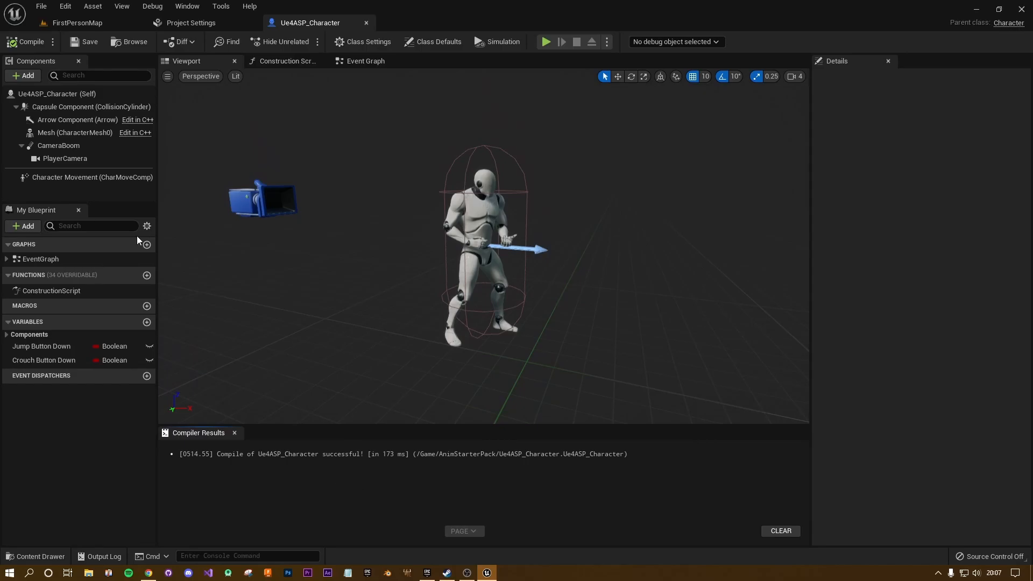
left_click(100, 21)
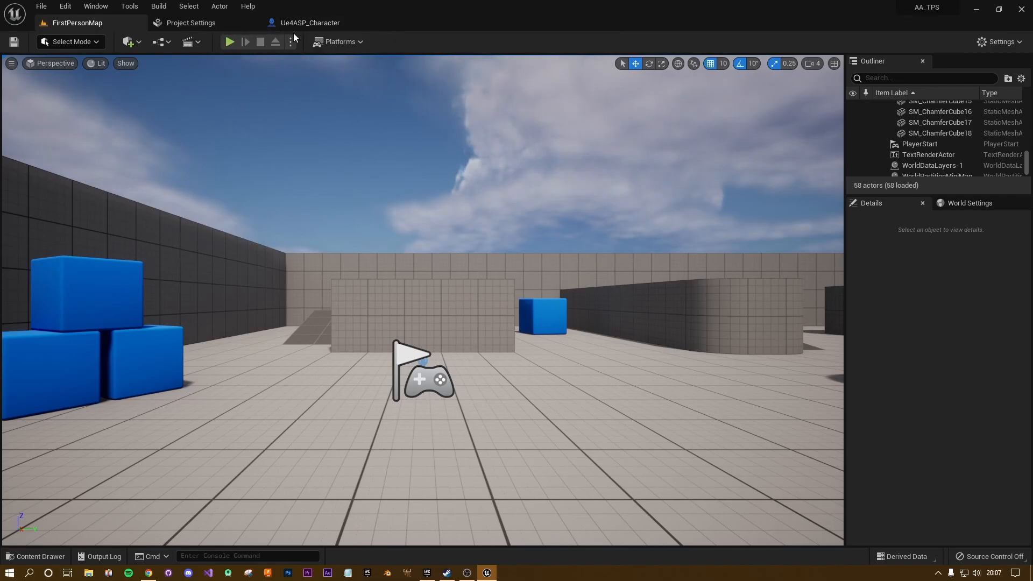
left_click(307, 23)
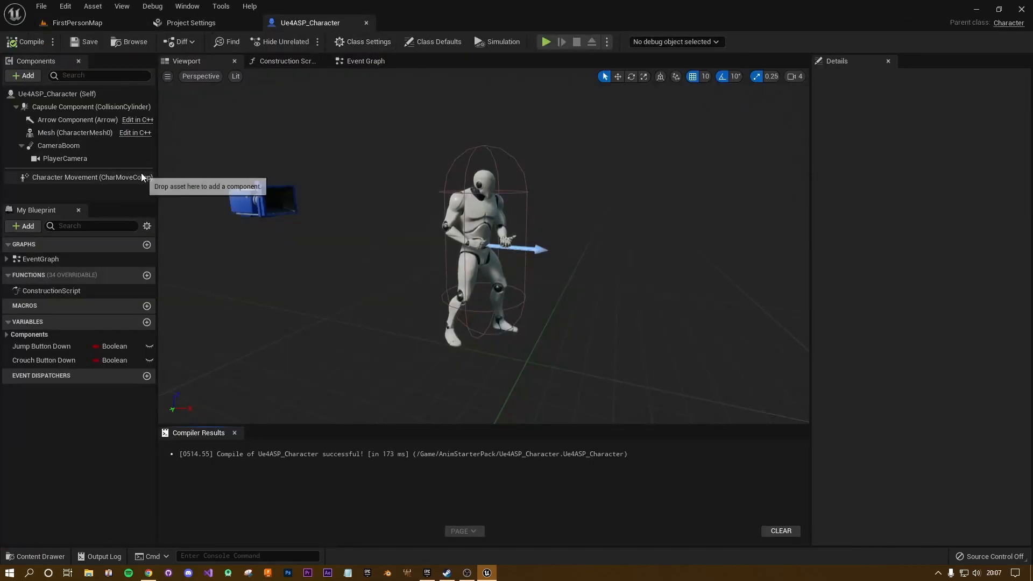
left_click(101, 22)
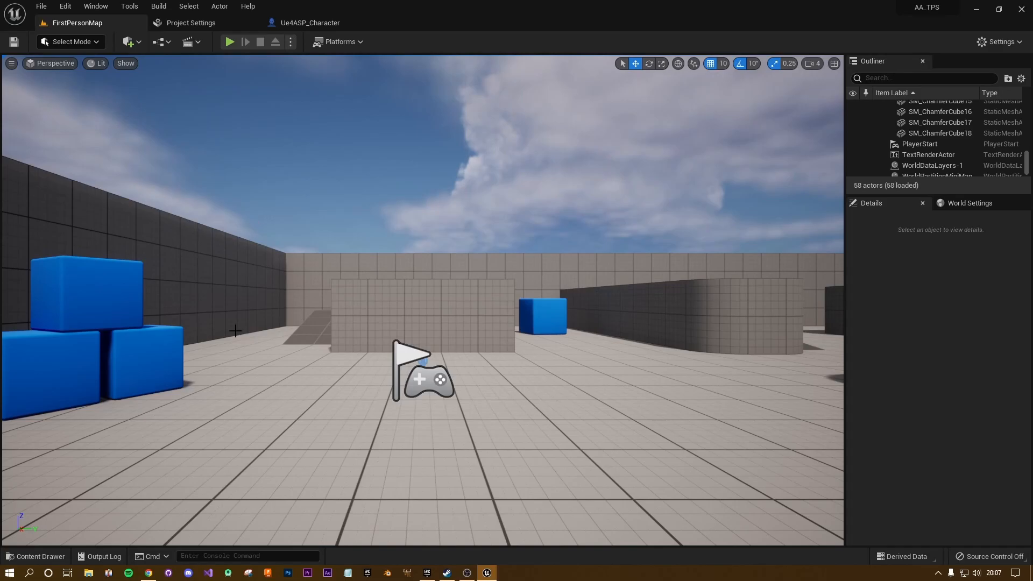
left_click(20, 559)
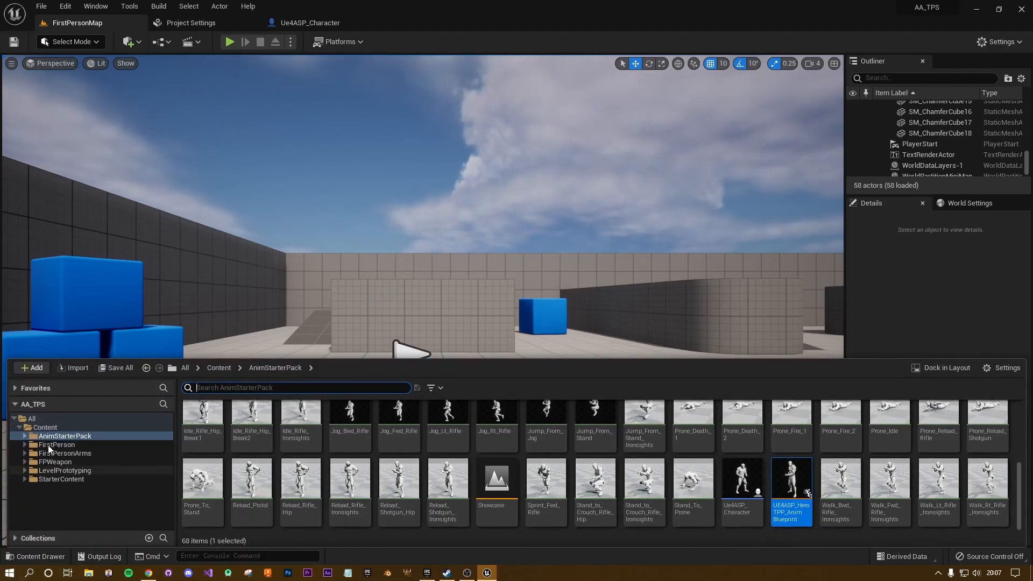
left_click(756, 492)
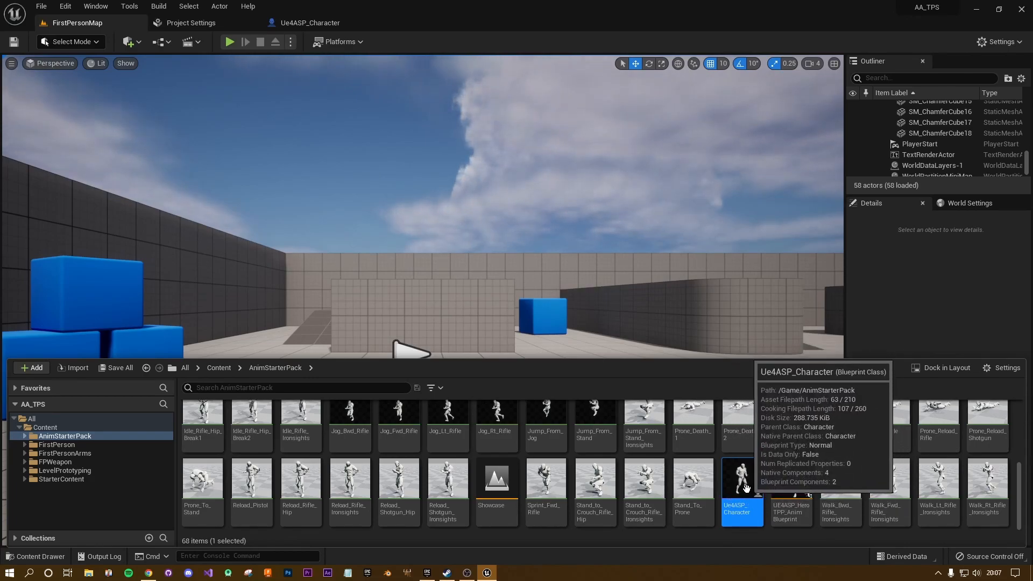
left_click(298, 25)
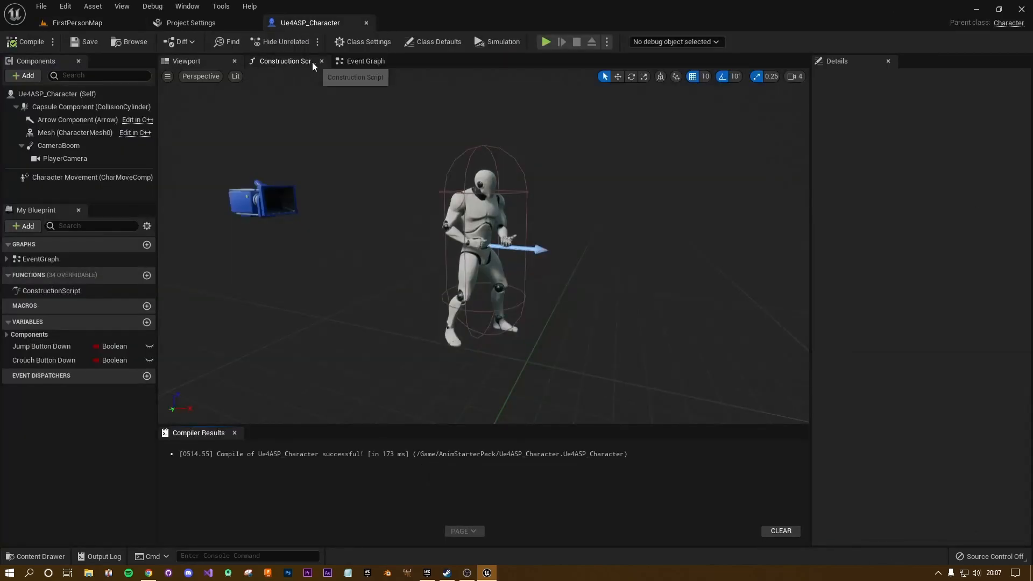
scroll(573, 309, "down", 2)
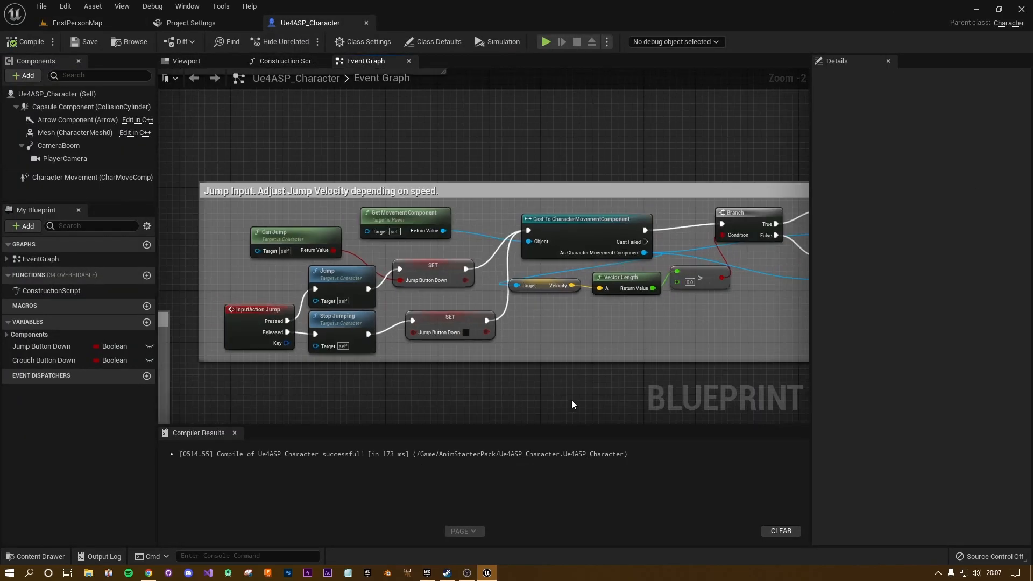
right_click_drag(554, 168, 471, 73)
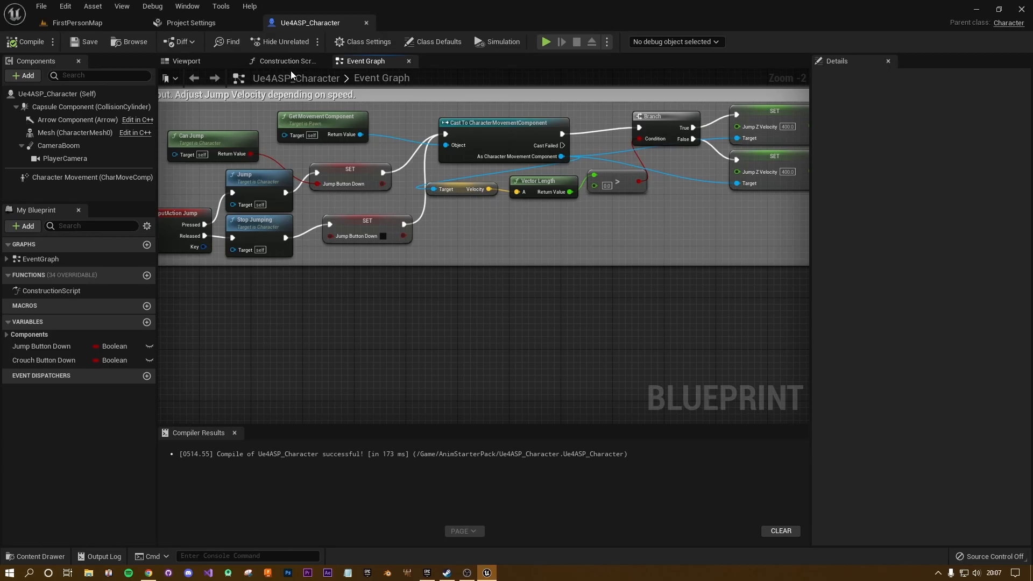
Create a child blueprint class of Ue4ASP_Character in the AnimStarterPack folder, name it Player_B and open it for editing.
left_click(77, 22)
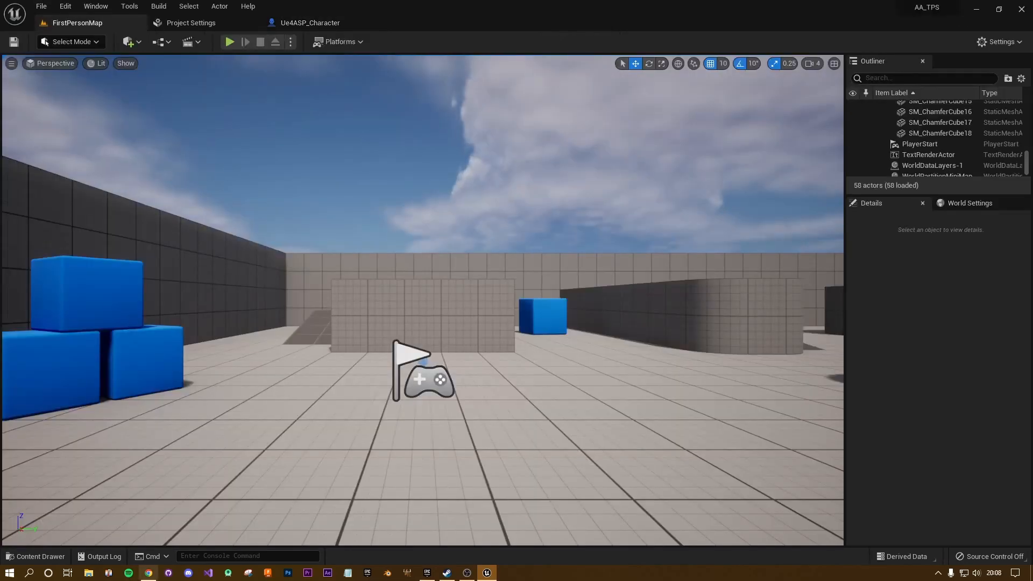
left_click(38, 556)
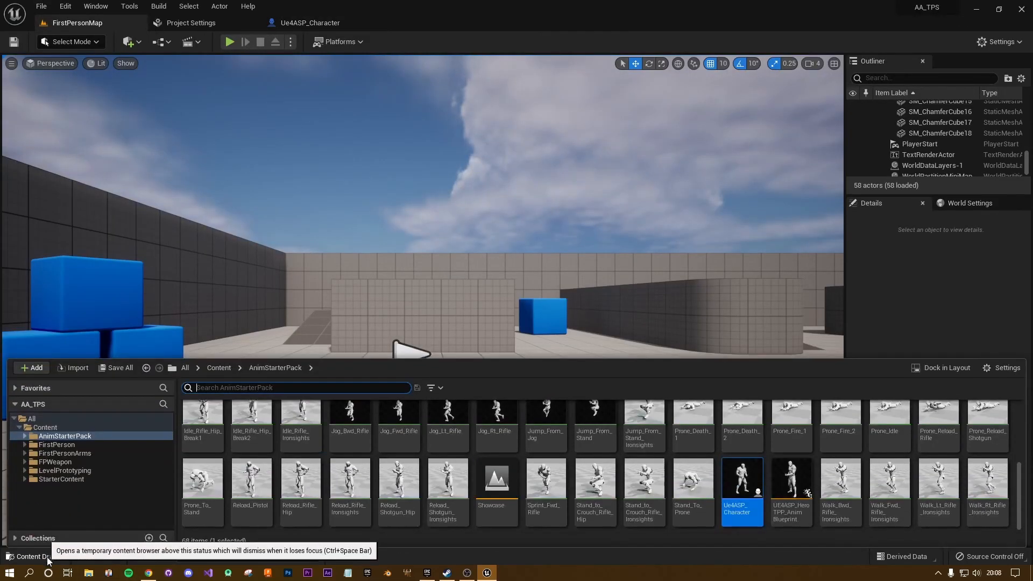
right_click(747, 499)
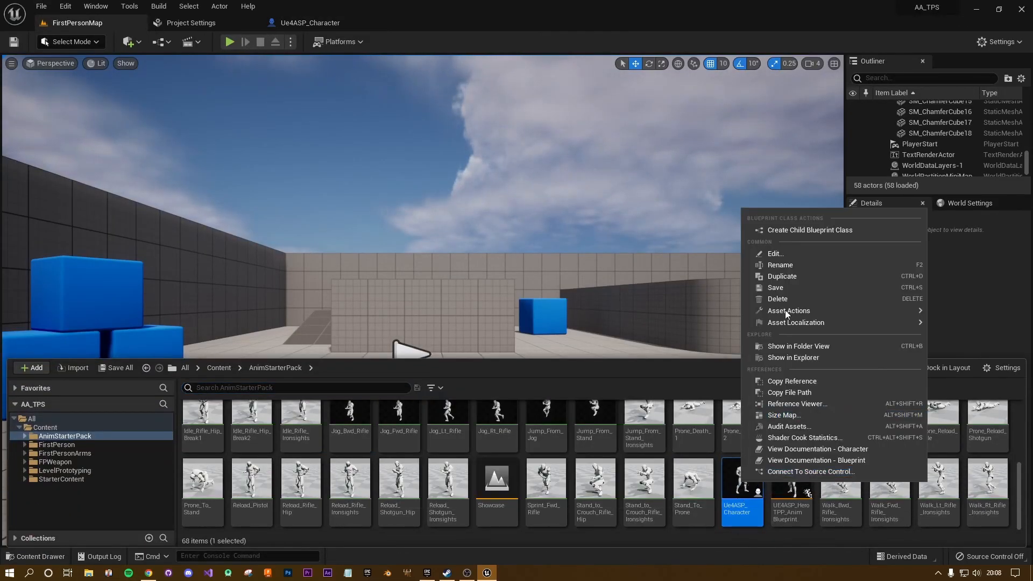
left_click(850, 230)
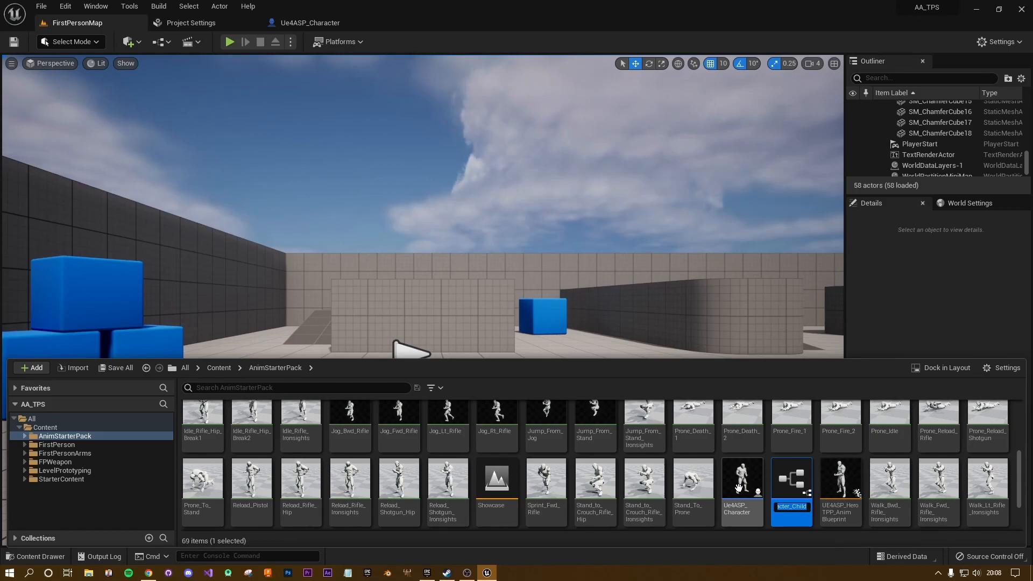
type("Player_B")
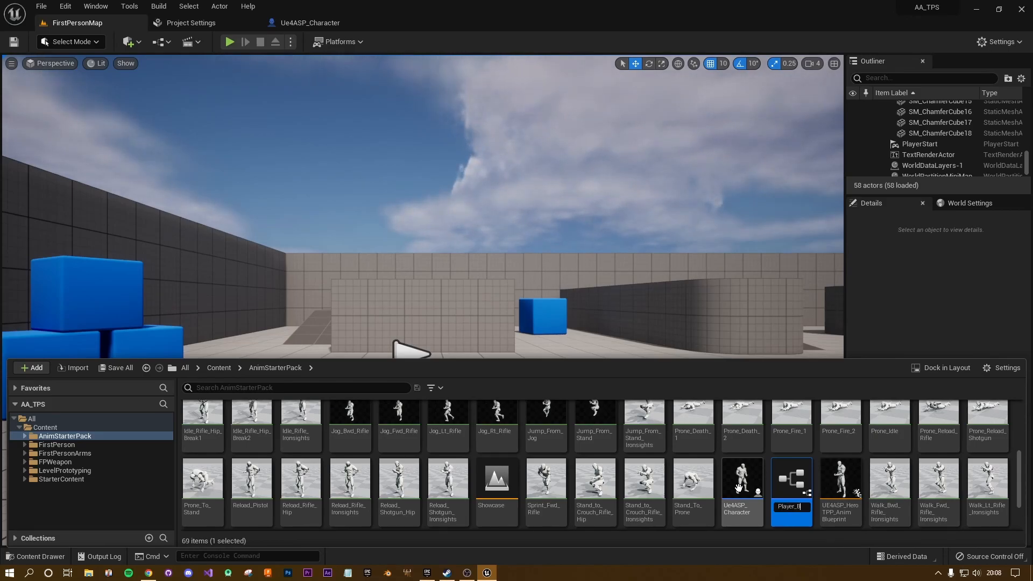
key("Return")
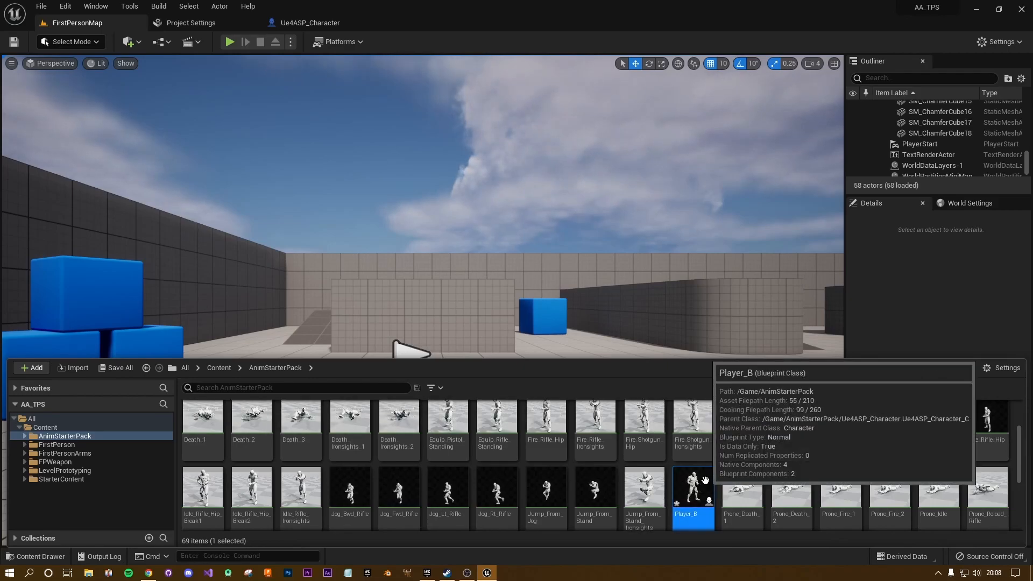
double_click(691, 487)
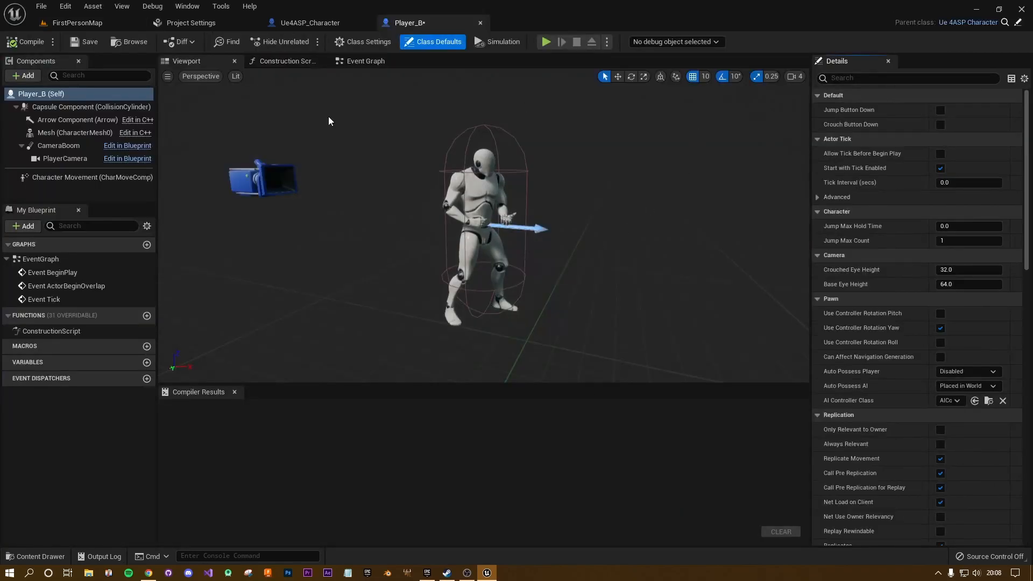
Examine Player_B's Event Graph and inherited Mesh component, comparing its graph with that of the parent Ue4ASP_Character.
left_click(366, 61)
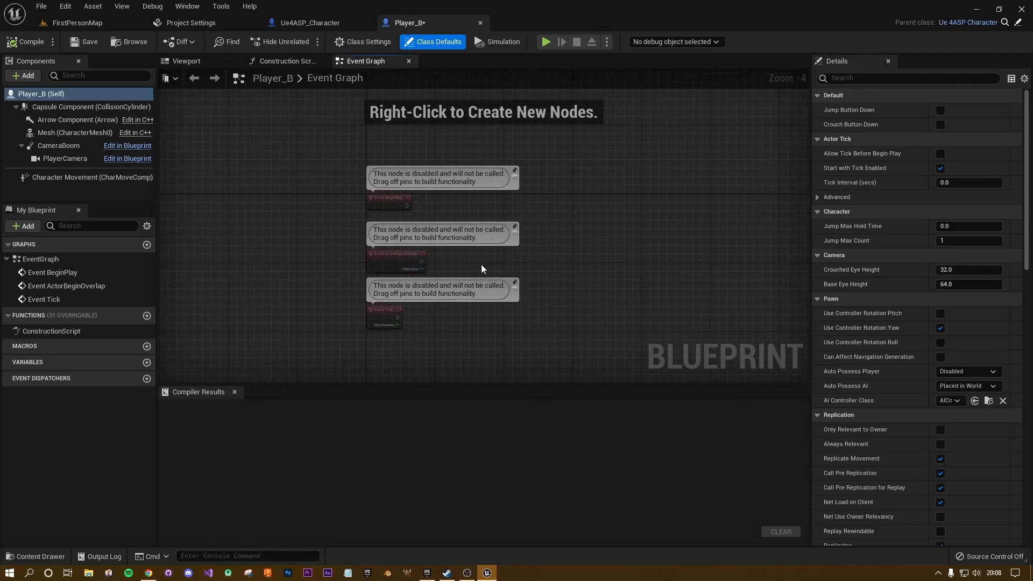
scroll(524, 239, "up", 2)
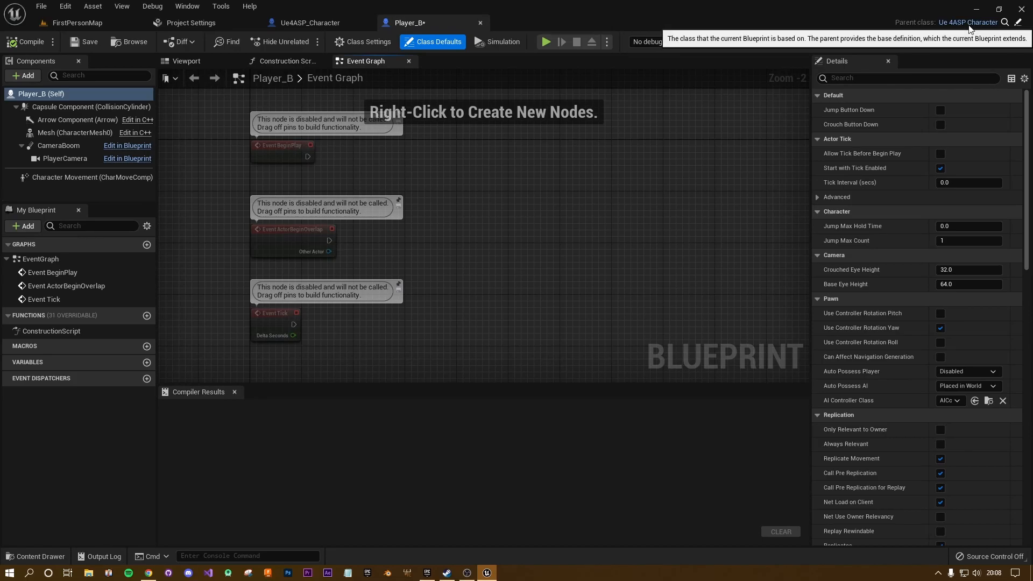
left_click(306, 24)
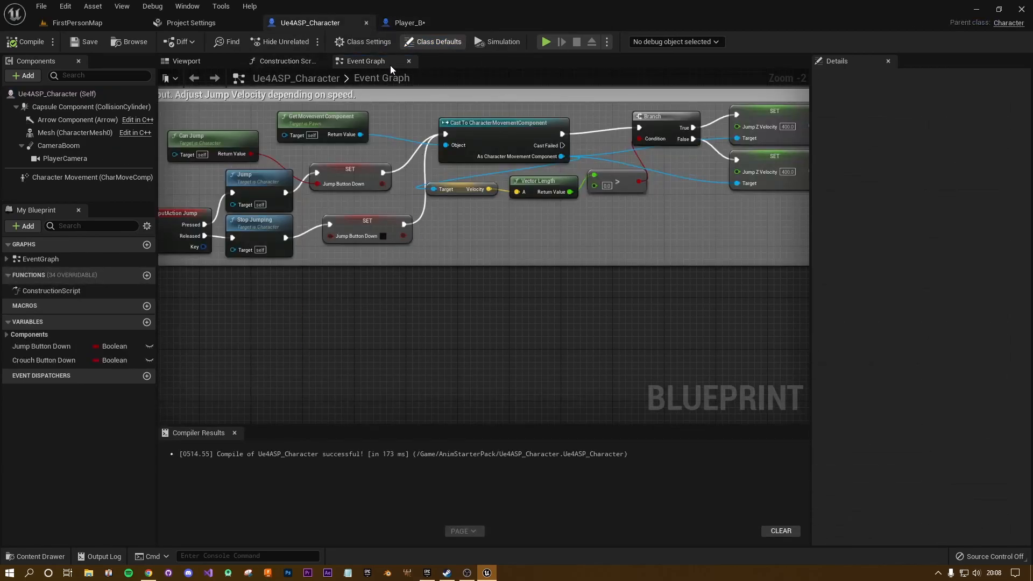
left_click(405, 23)
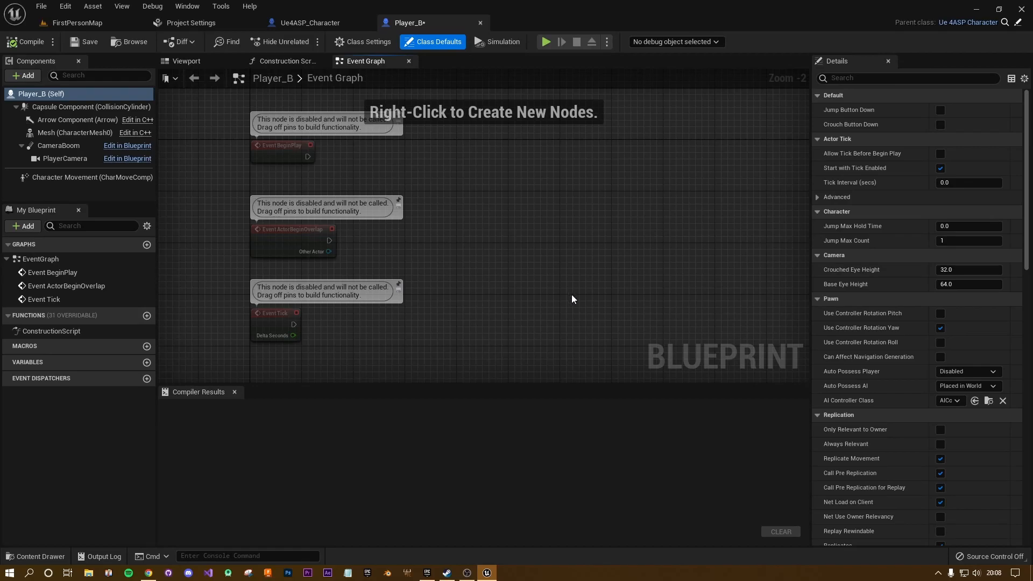
right_click_drag(348, 170, 366, 201)
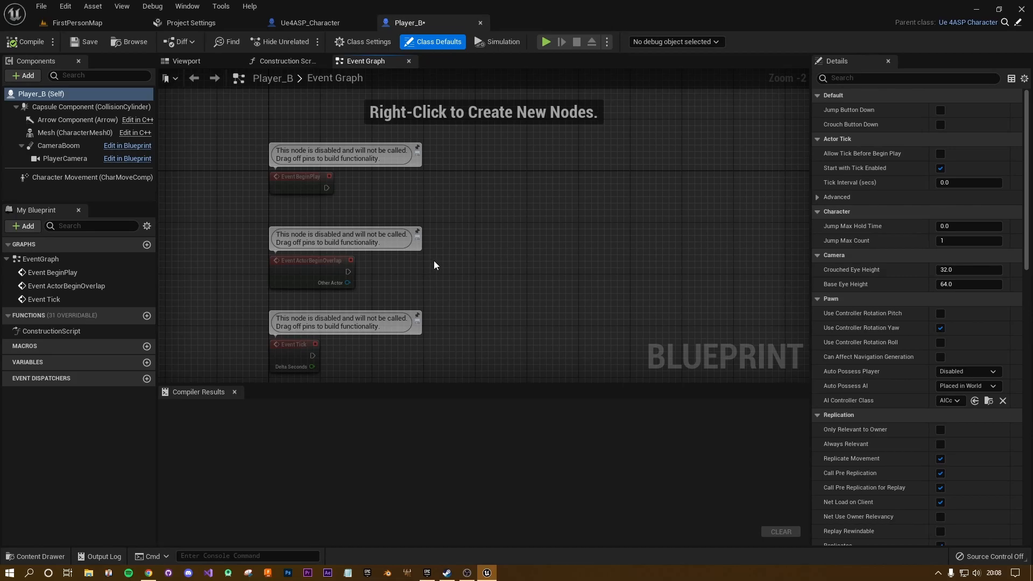
right_click_drag(403, 276, 475, 284)
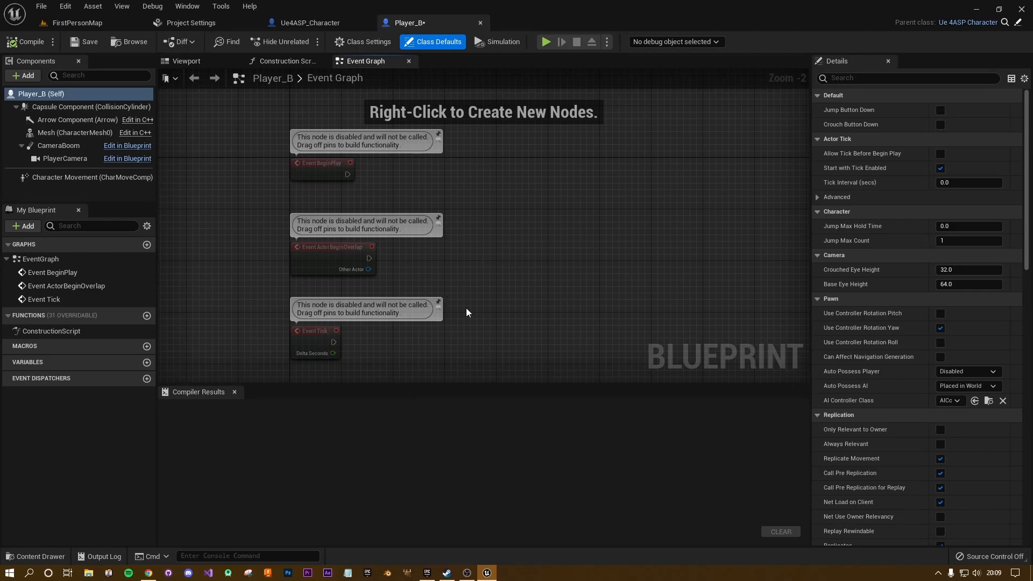
left_click(214, 60)
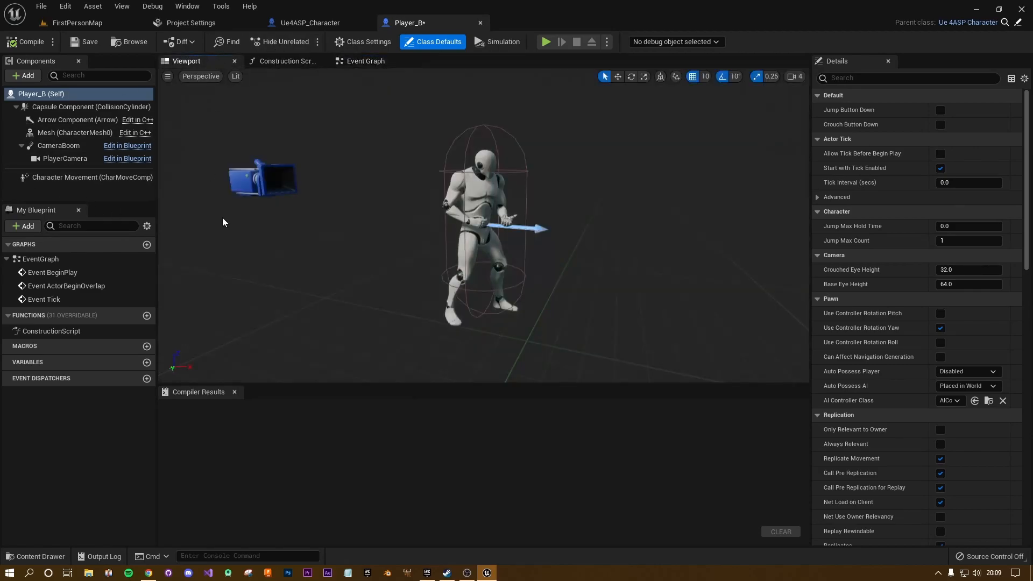
left_click(76, 131)
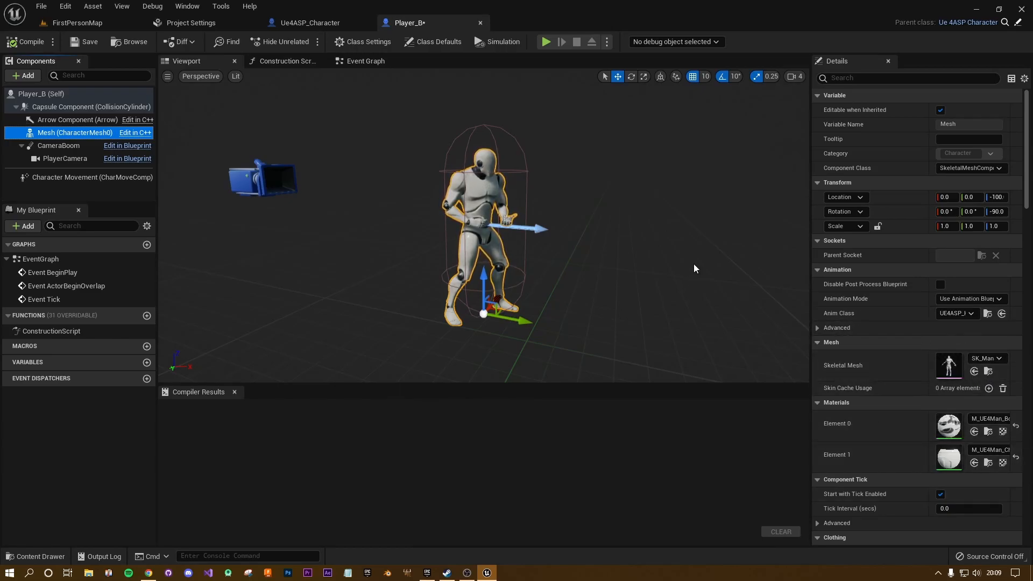
left_click(357, 64)
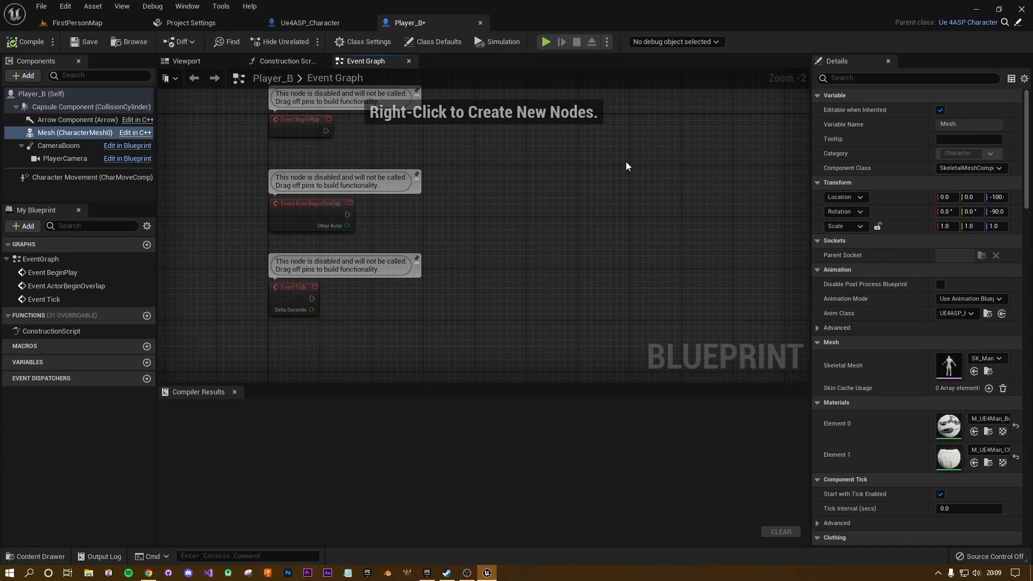
Close the Ue4ASP_Character blueprint editor.
left_click(307, 23)
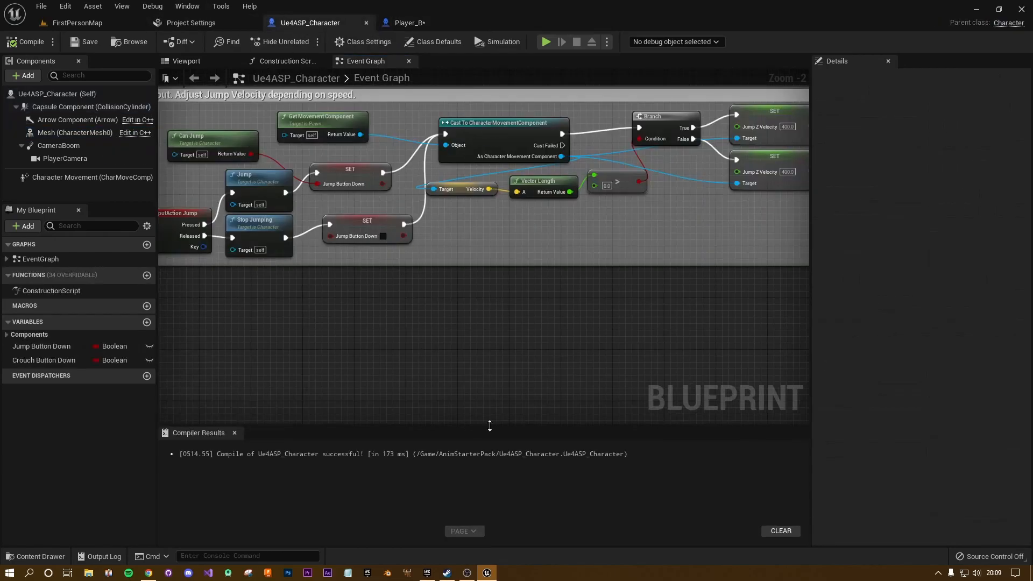
left_click(367, 23)
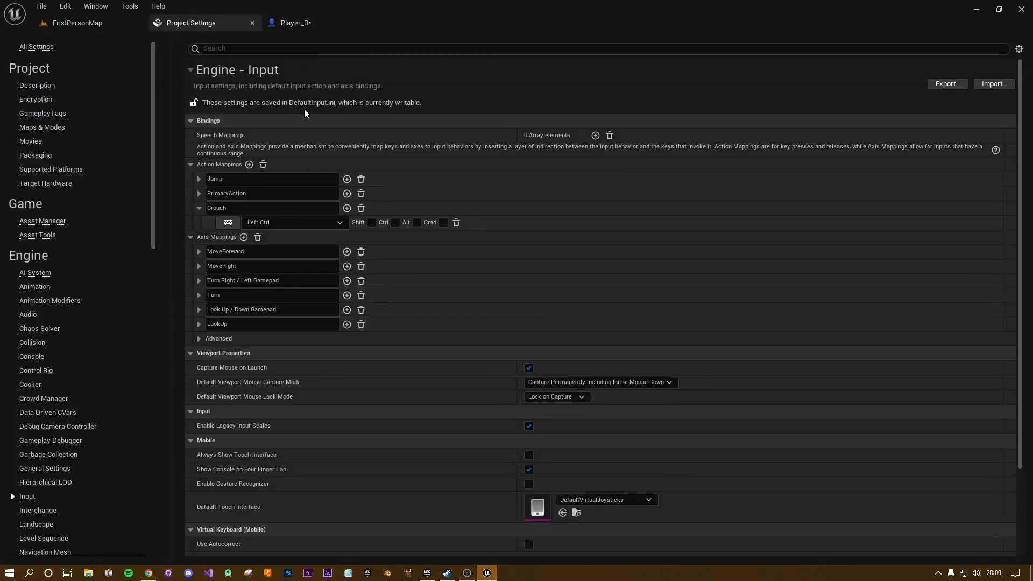
In the FirstPersonMap level, set the pawn class of the project's BP_FirstPersonGameMode to Player_B.
left_click(80, 22)
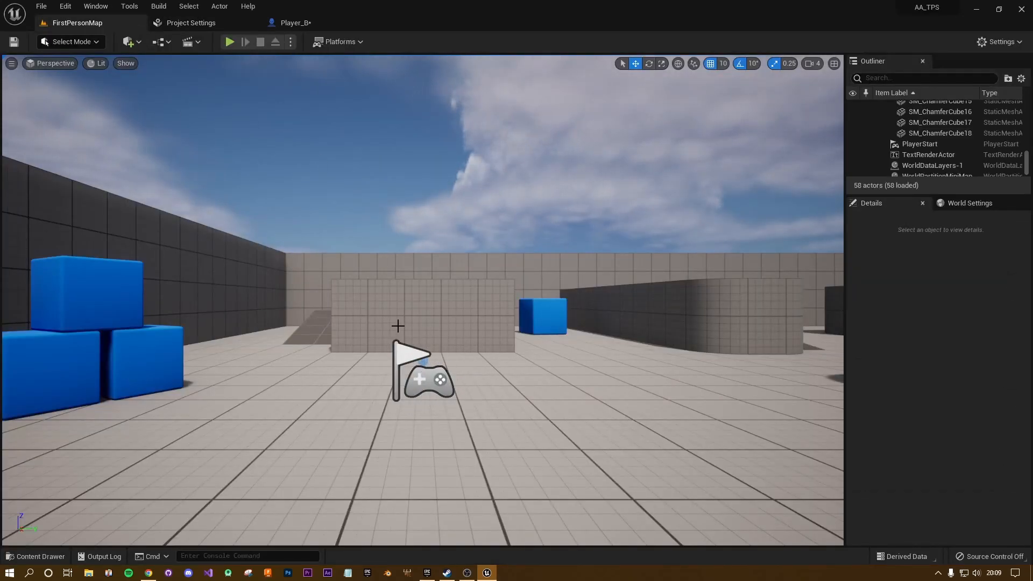
left_click(168, 42)
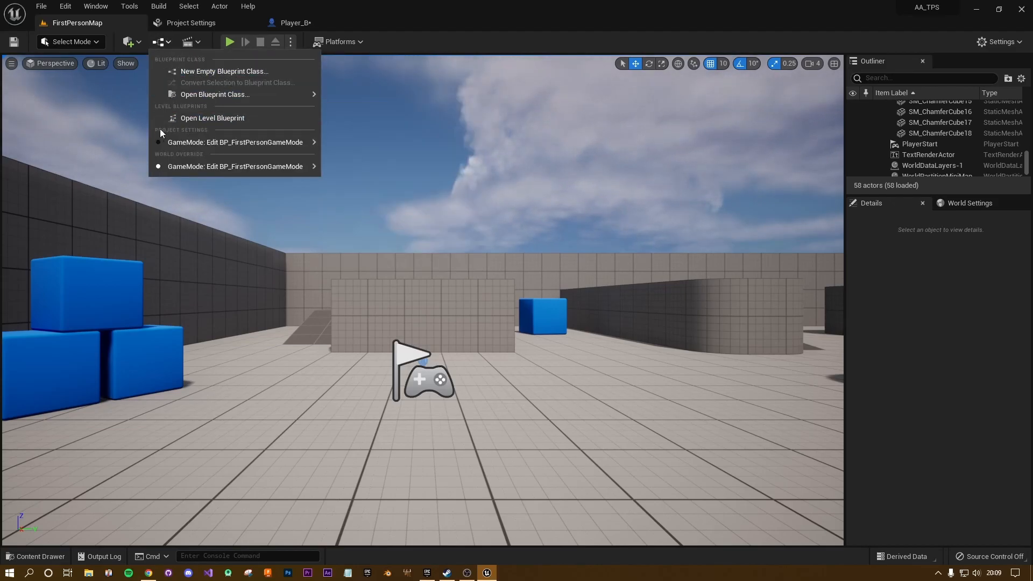
mouse_move(186, 143)
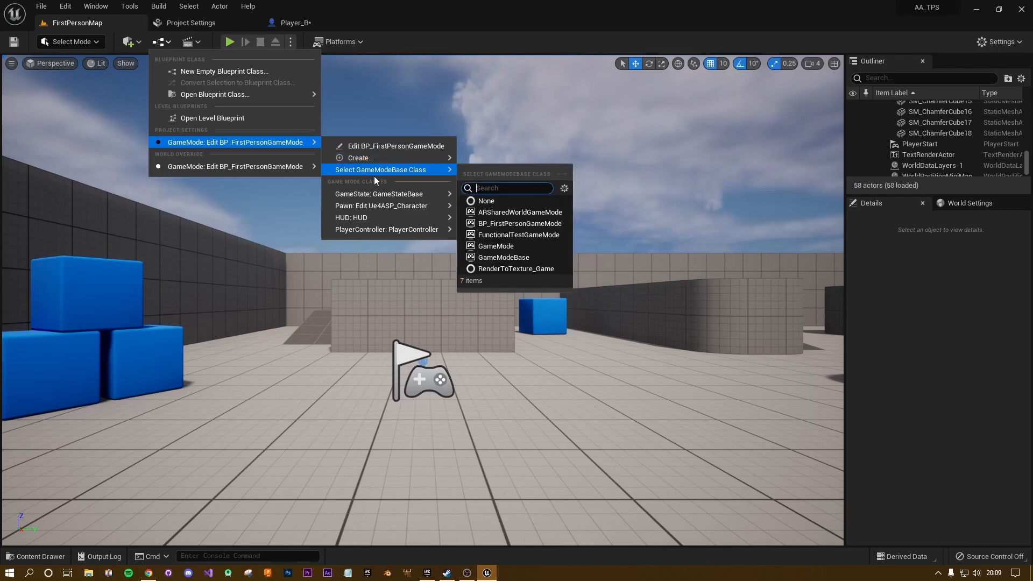
mouse_move(364, 208)
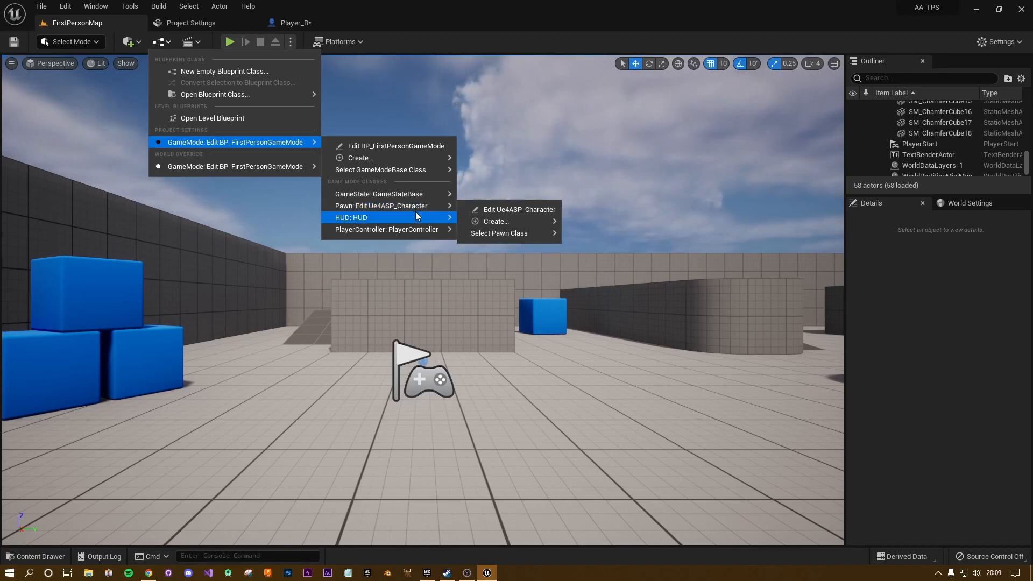
mouse_move(485, 235)
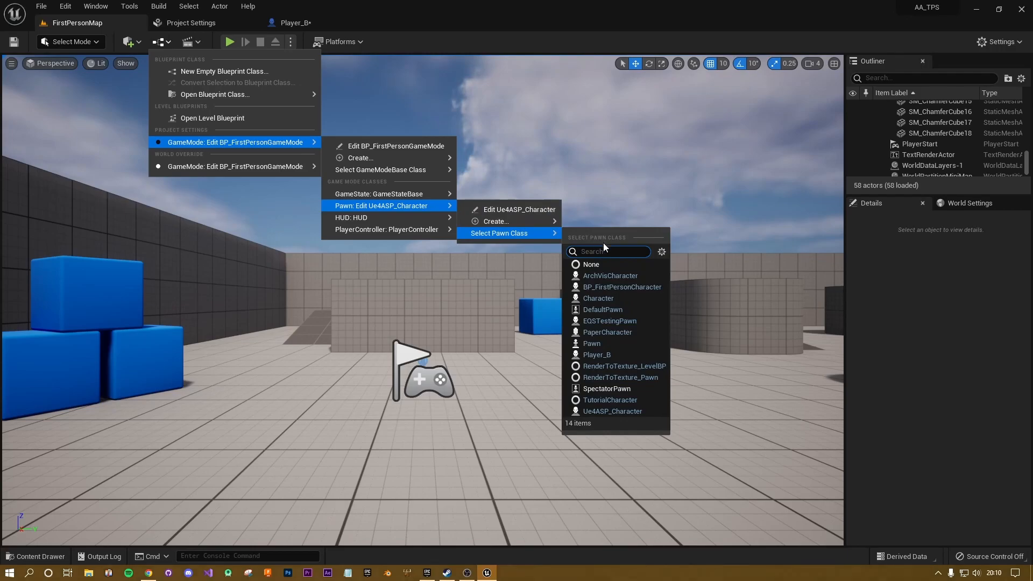
left_click(591, 356)
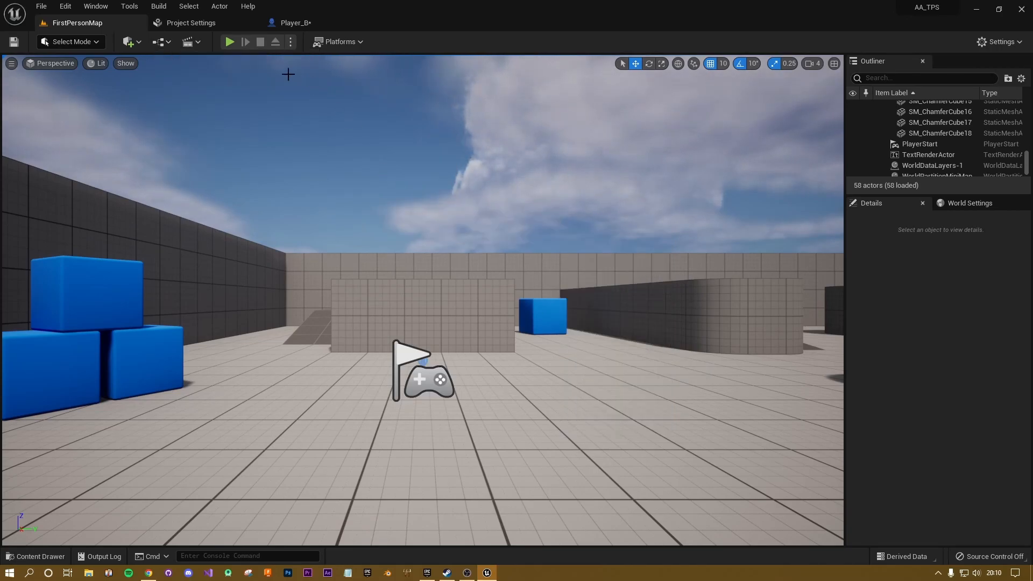
Play-test the level by running and jumping with the new pawn, and end the play session.
left_click(228, 42)
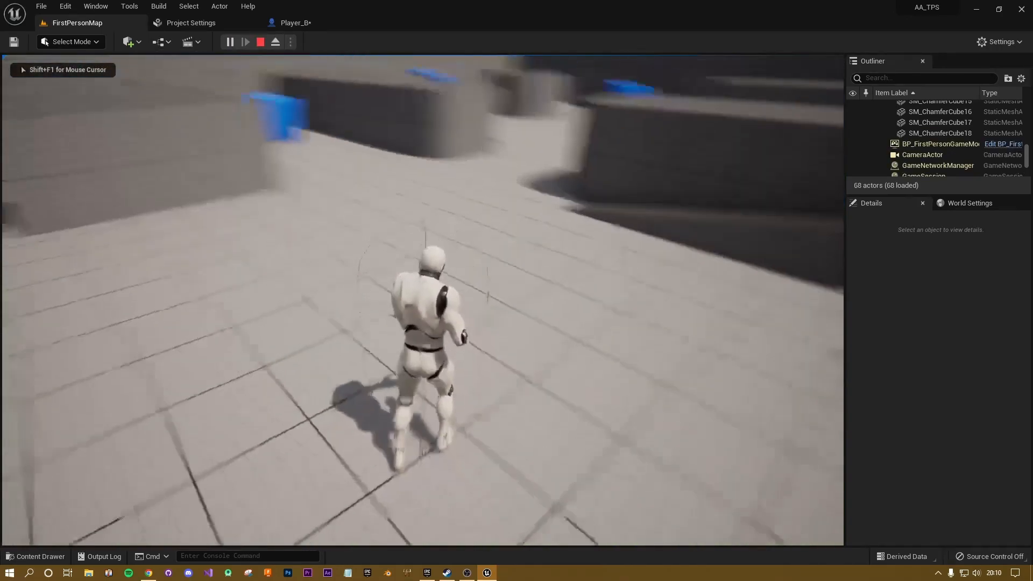
key("w")
key("space")
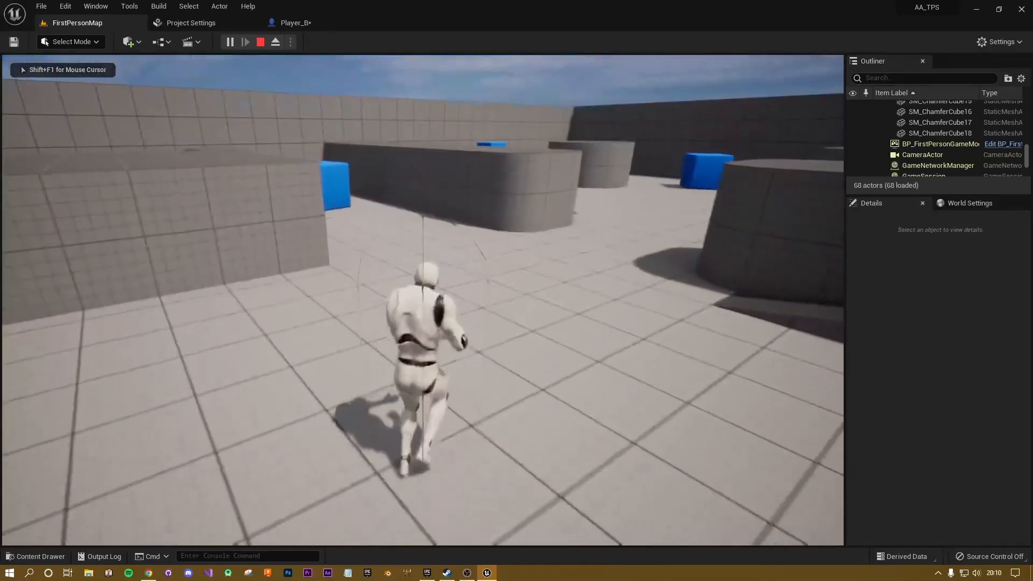
key("Escape")
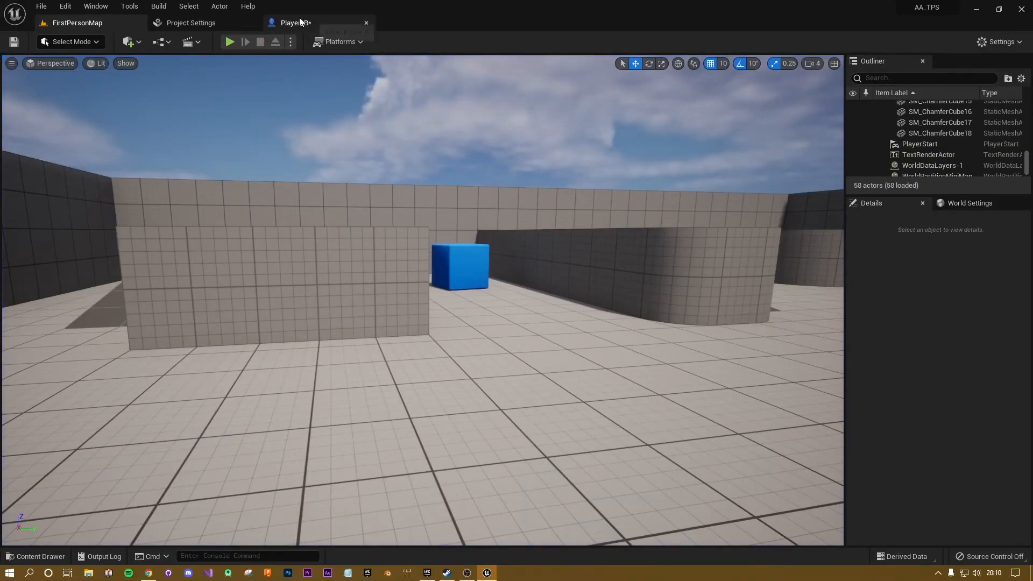
In the Player_B blueprint, add a Skeletal Mesh component under the inherited character Mesh and name it Weapon.
left_click(293, 22)
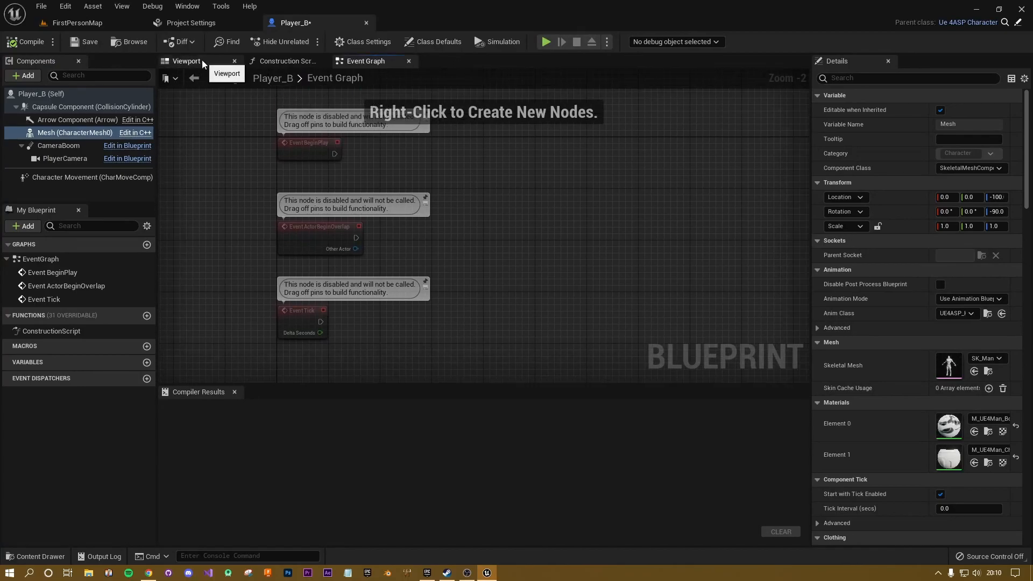
left_click(183, 62)
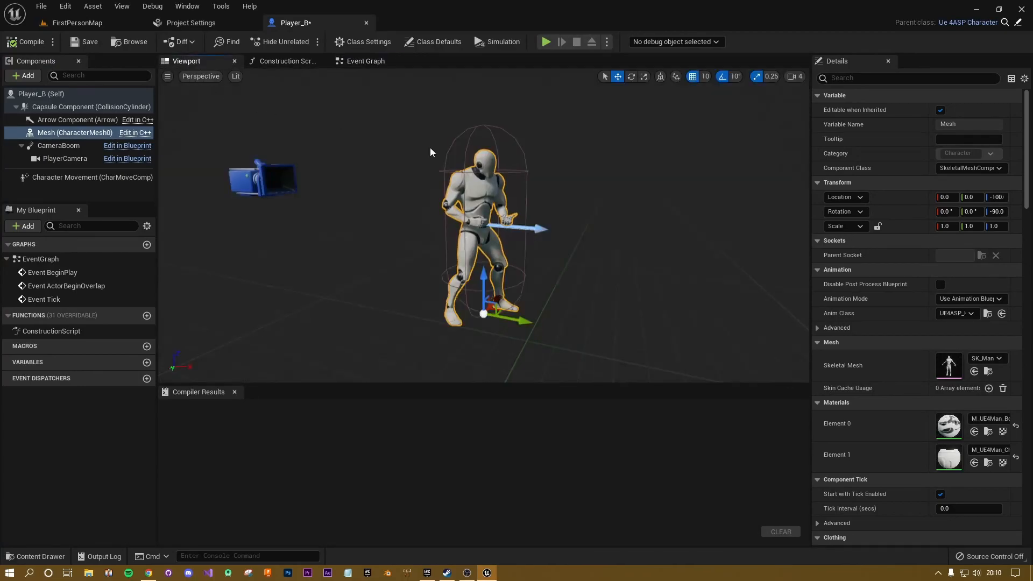
left_click(100, 134)
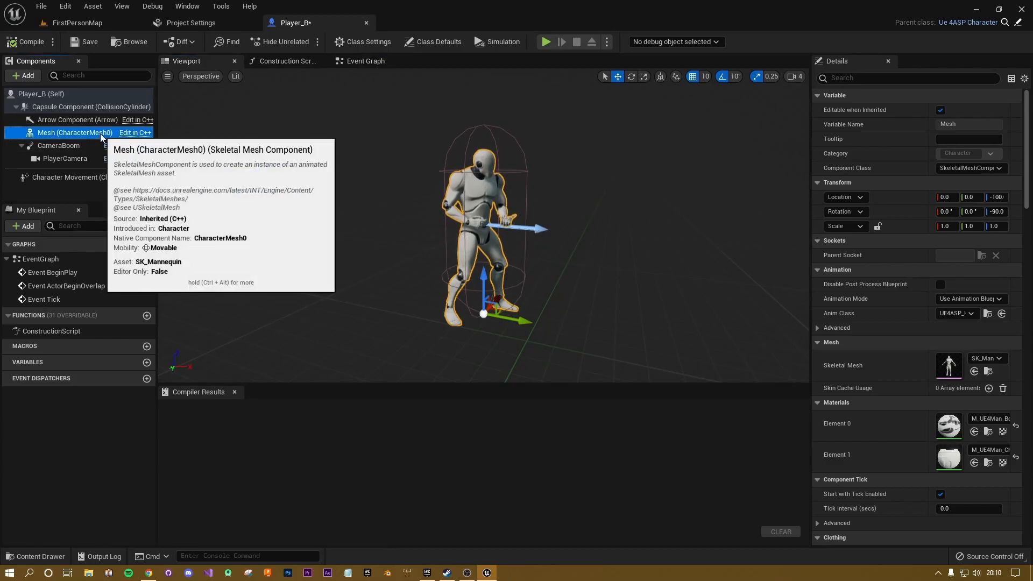
left_click(20, 77)
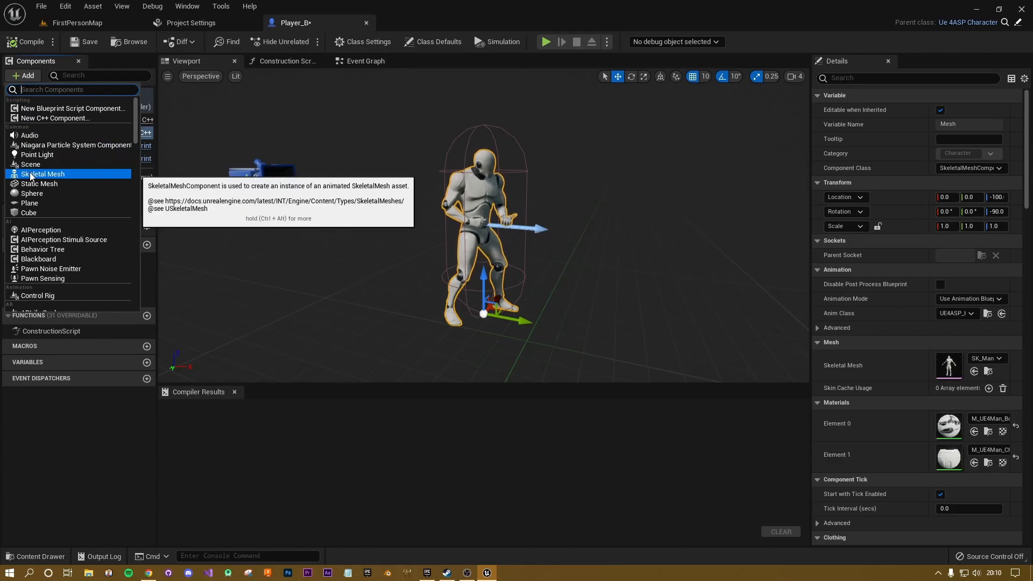
left_click(31, 174)
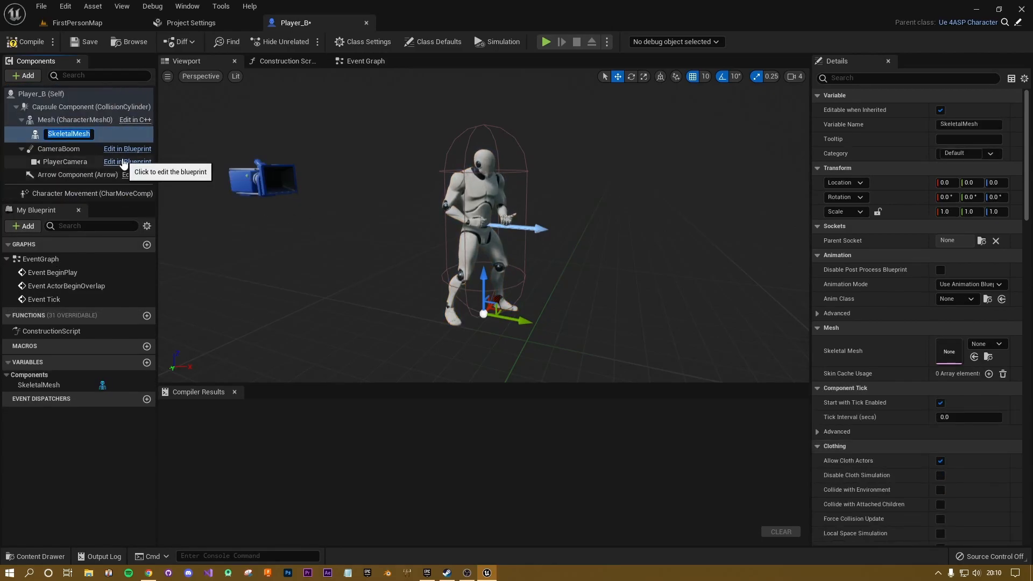
key("Return")
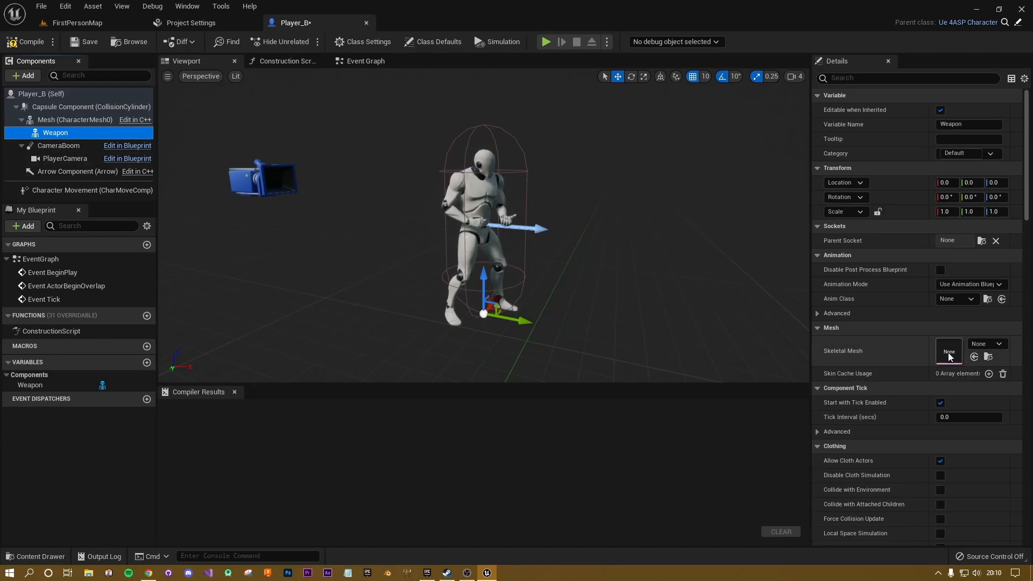
Assign the SK_FPGun skeletal mesh to the Weapon component and set its parent socket to hand_r.
left_click(1003, 345)
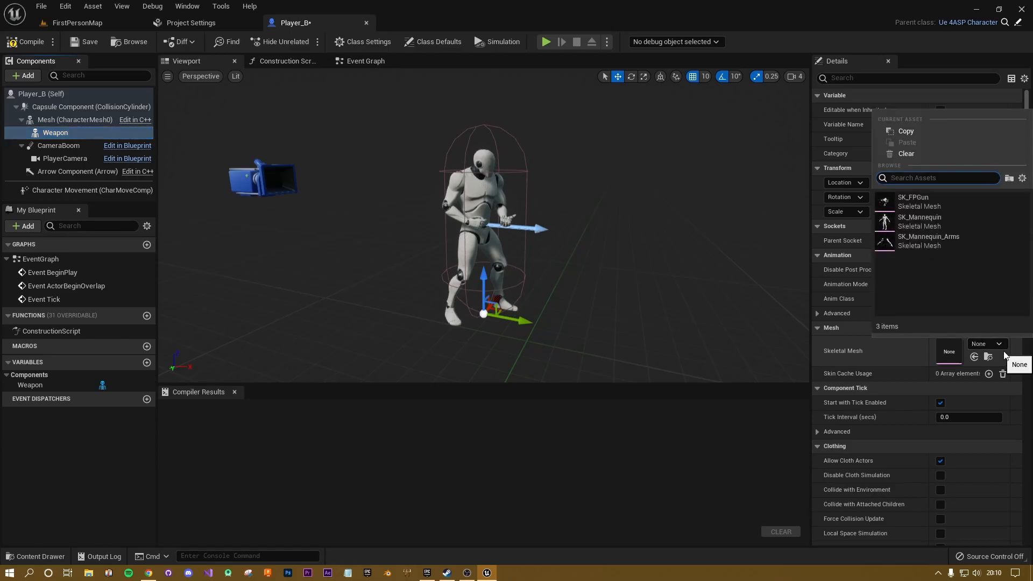
left_click(912, 203)
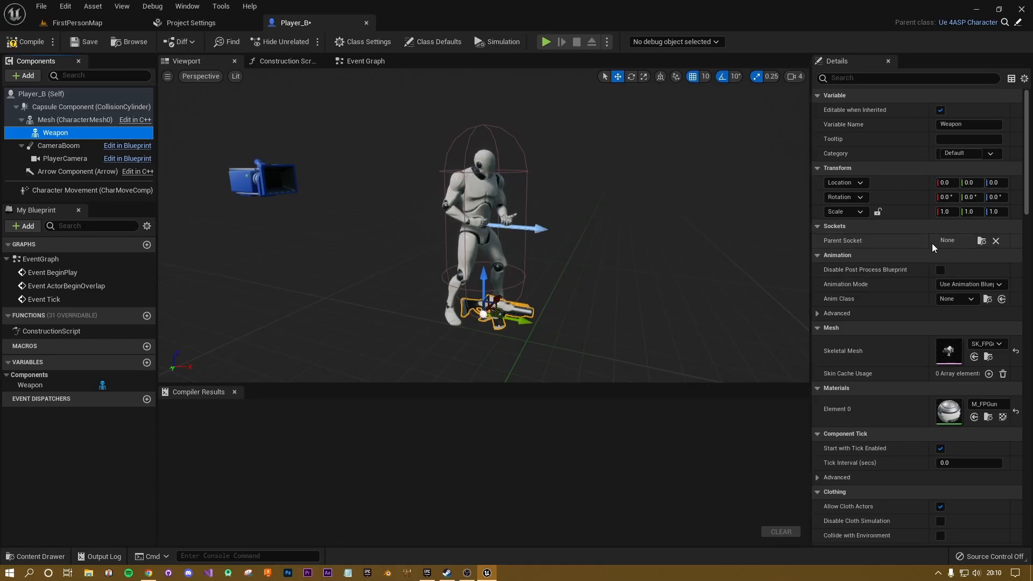
left_click(984, 243)
scroll(986, 360, "down", 5)
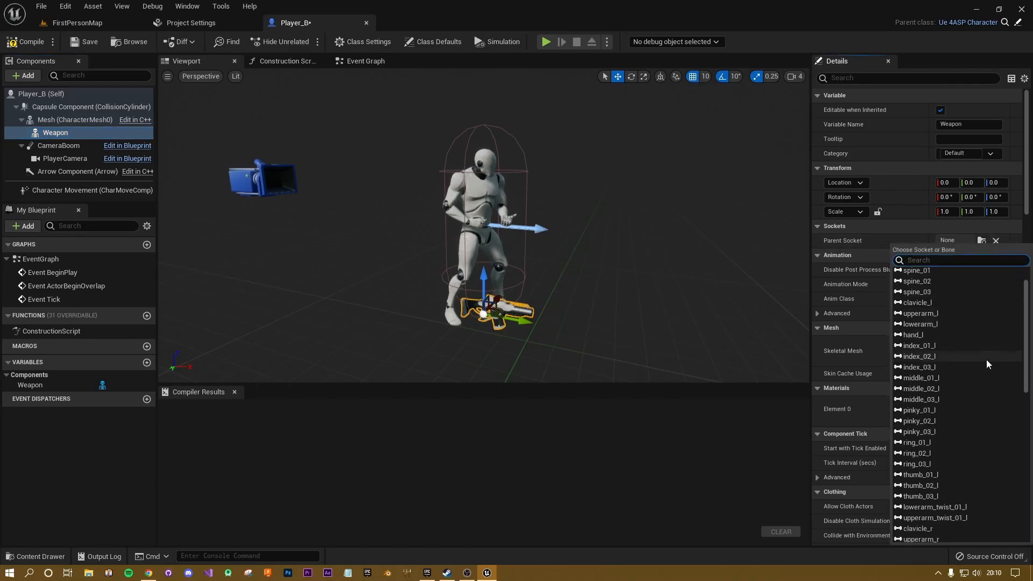
scroll(992, 367, "down", 1)
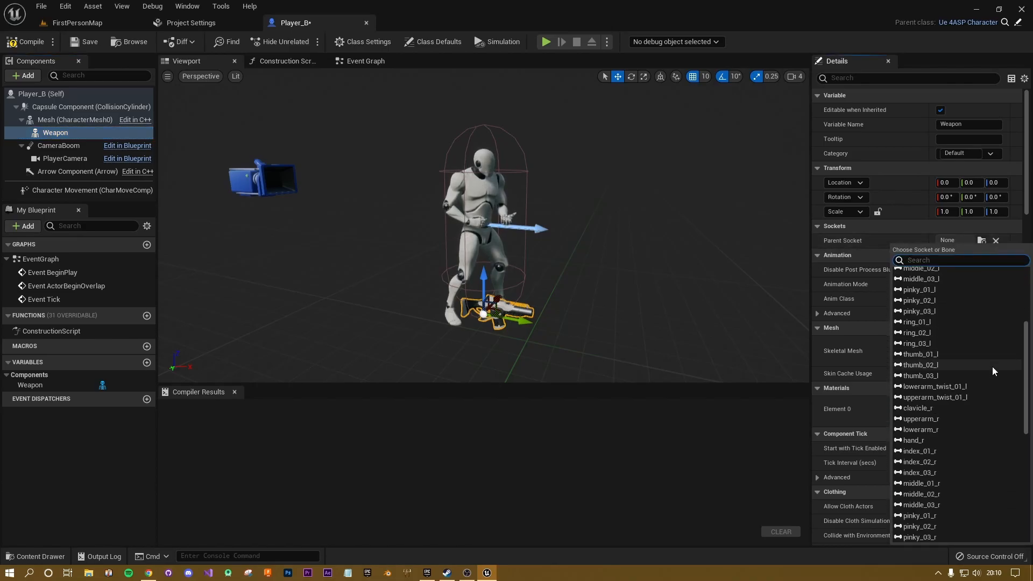
left_click(919, 443)
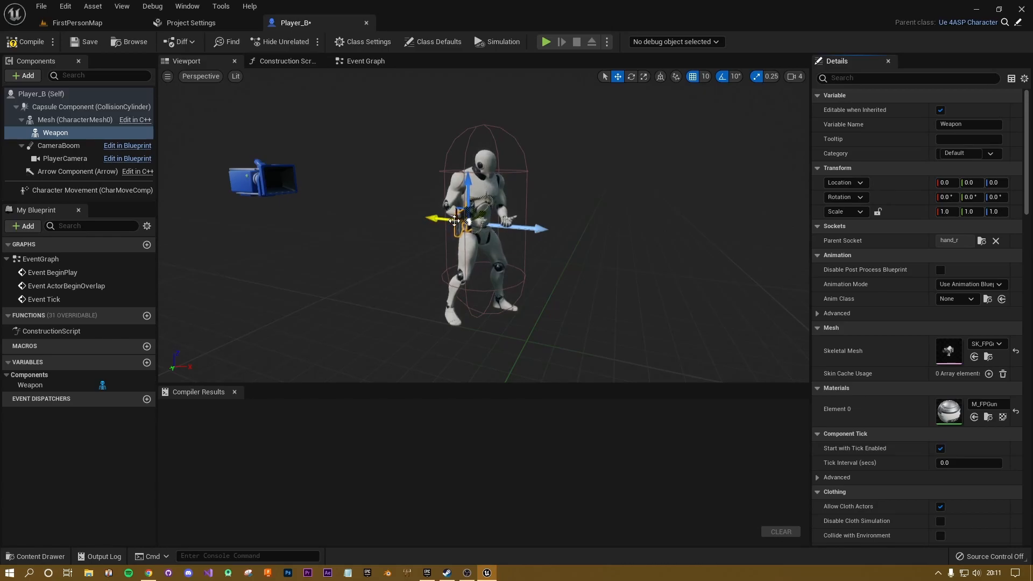
Rotate the Weapon component about 90 degrees around its Z axis so the gun points forward from the character.
scroll(470, 231, "up", 7)
scroll(481, 235, "down", 6)
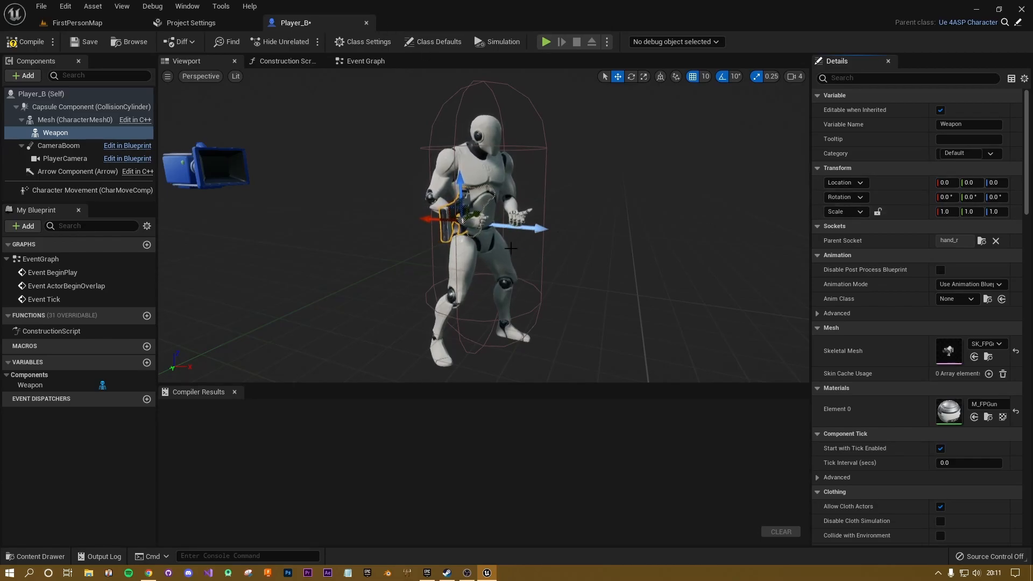
left_click(633, 79)
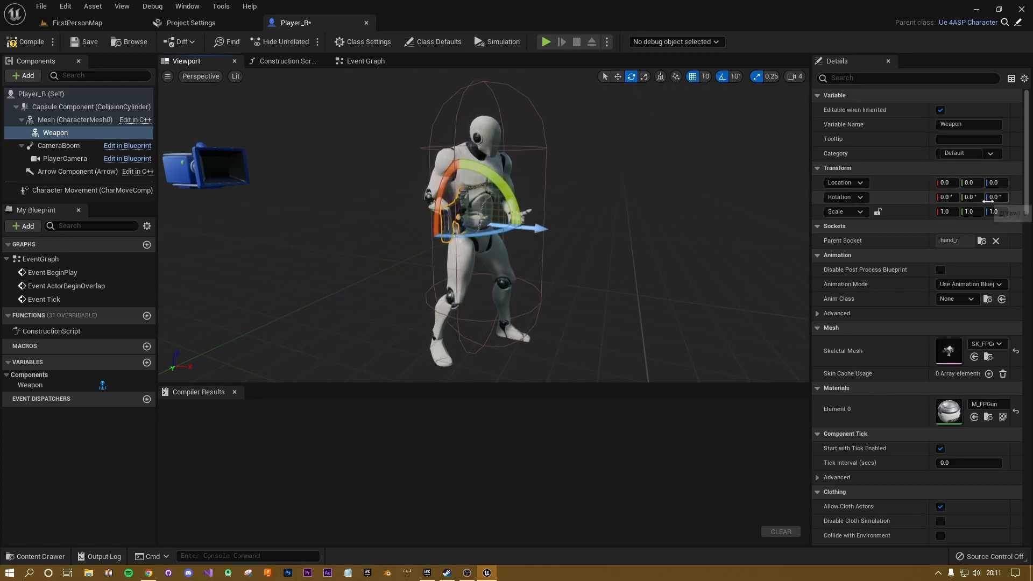
right_click_drag(592, 215, 592, 249)
right_click_drag(450, 285, 442, 285)
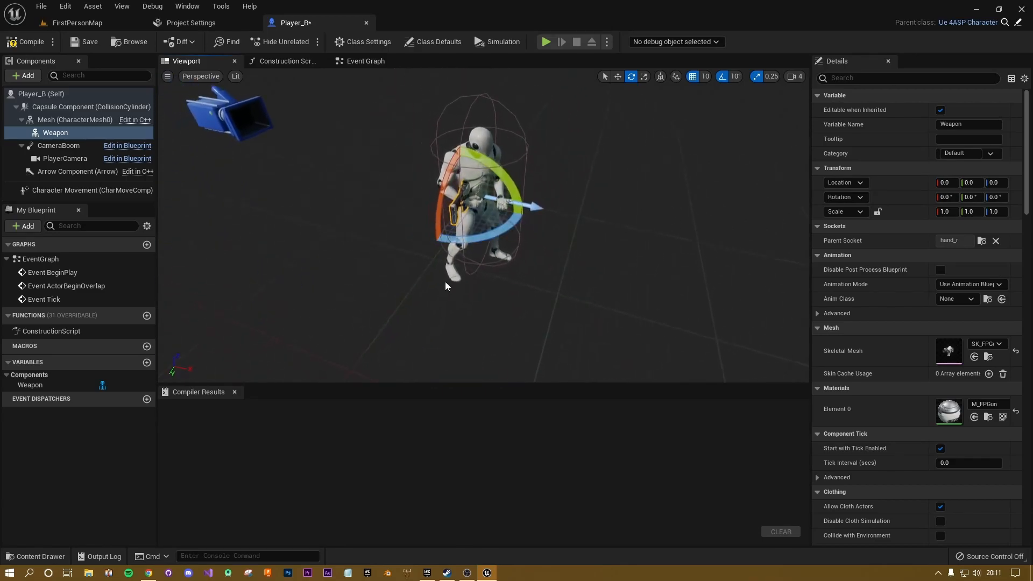
left_click_drag(476, 239, 522, 214)
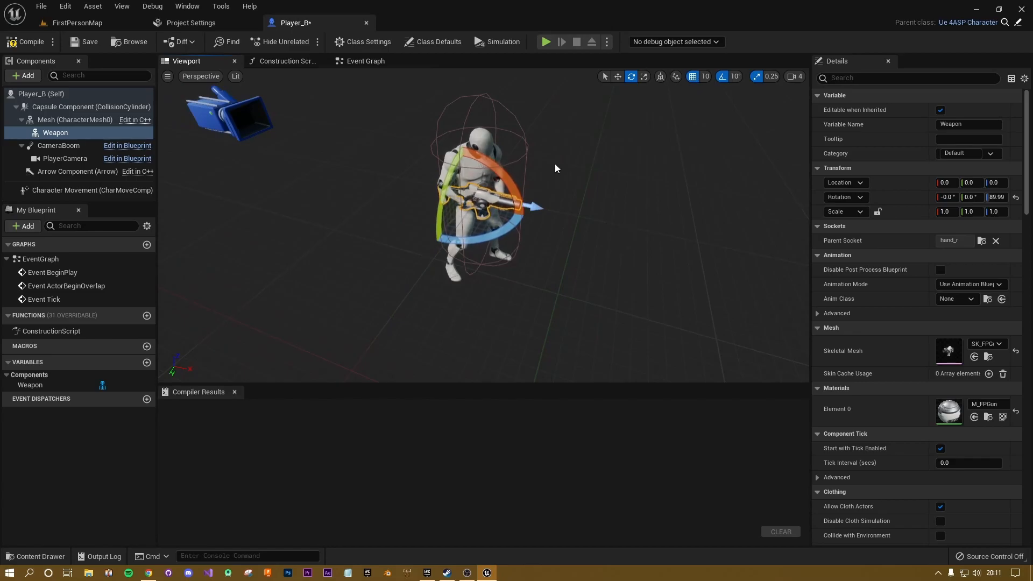
Move the Weapon component along its X axis to a location of -10.
key("w")
scroll(525, 247, "up", 7)
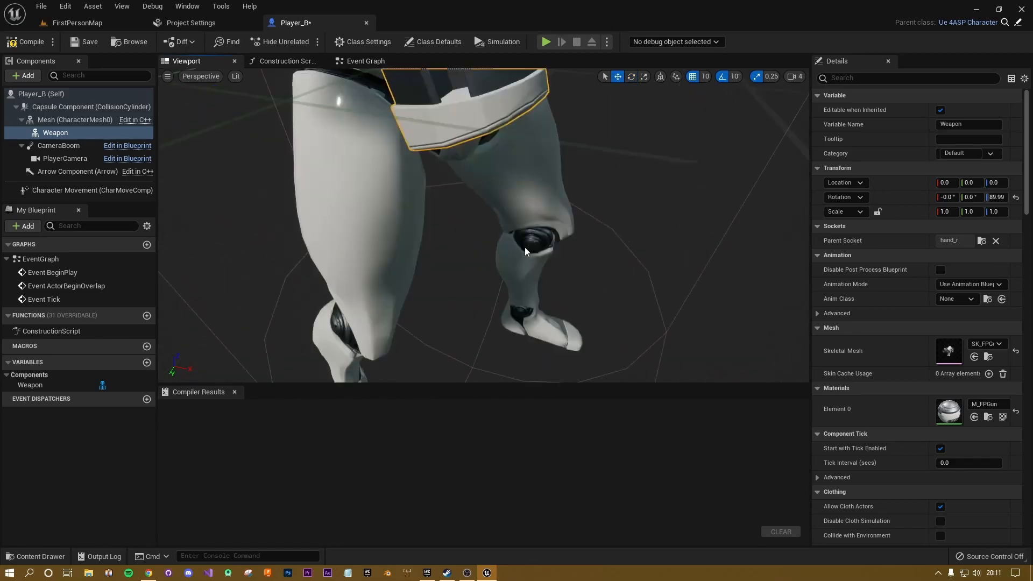
scroll(525, 247, "down", 5)
left_click_drag(498, 198, 518, 200)
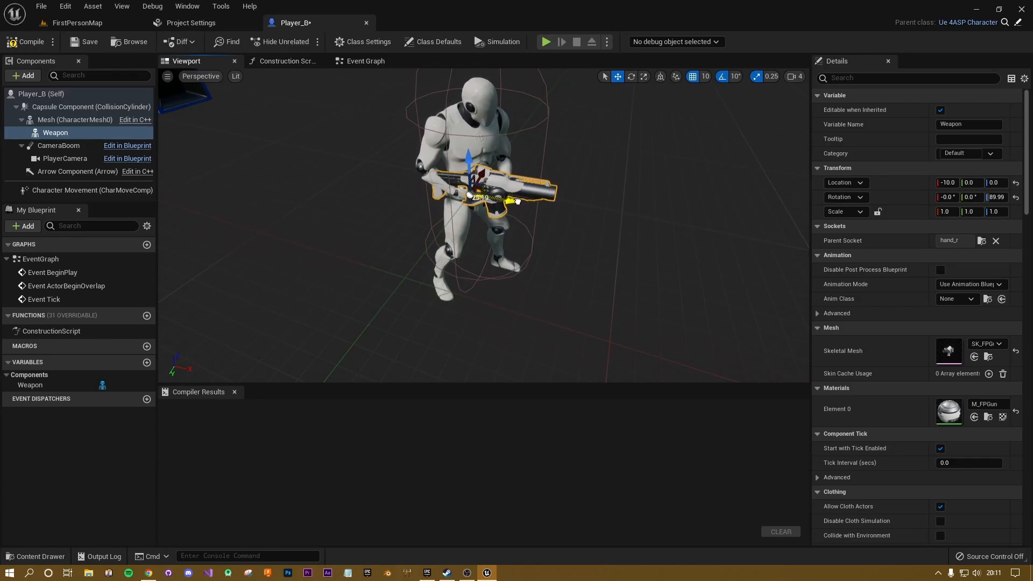
With grid snapping temporarily off, fine-position the gun in the character's hands at about X -9.97, Y 5.19, and re-enable snapping.
left_click(697, 76)
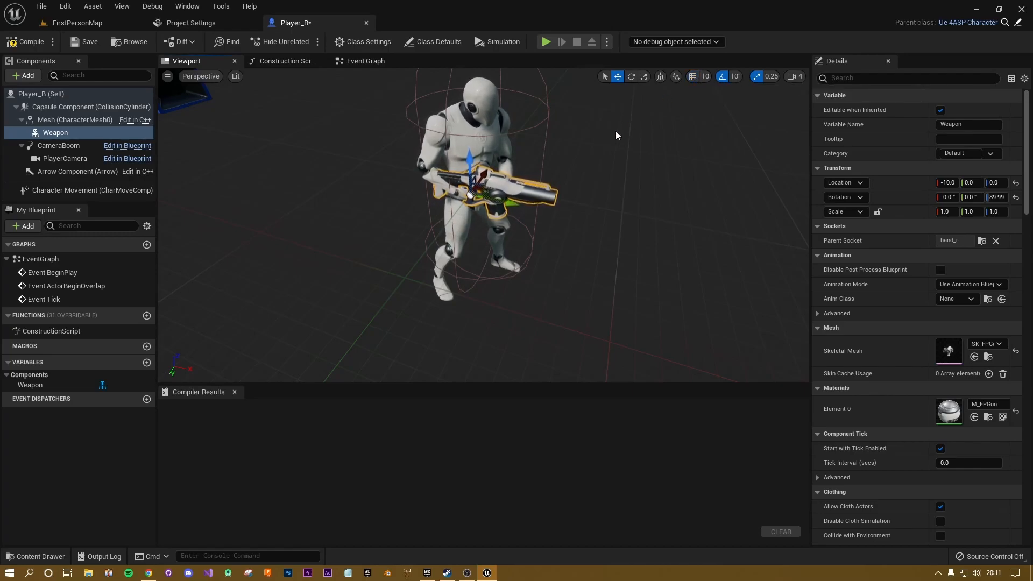
key("d")
right_click_drag(504, 147, 269, 156)
key("w")
key("d")
key("w")
key("a")
right_click_drag(419, 194, 509, 207)
key("w")
left_click_drag(509, 206, 517, 209)
key("d")
right_click_drag(569, 231, 447, 229)
left_click_drag(504, 256, 522, 256)
key("a")
right_click_drag(522, 255, 621, 245)
key("s")
key("d")
key("a")
key("d")
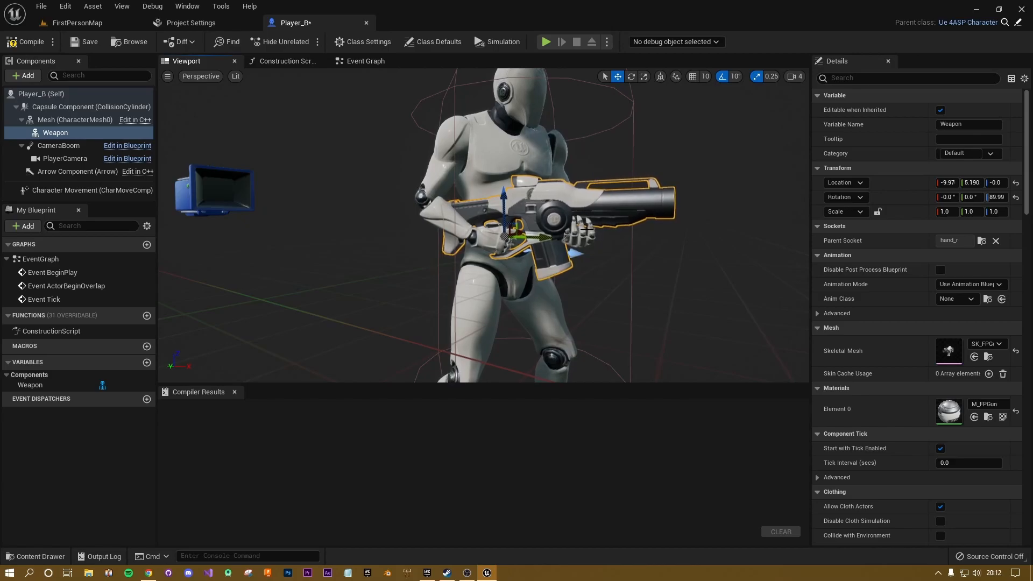
left_click(693, 76)
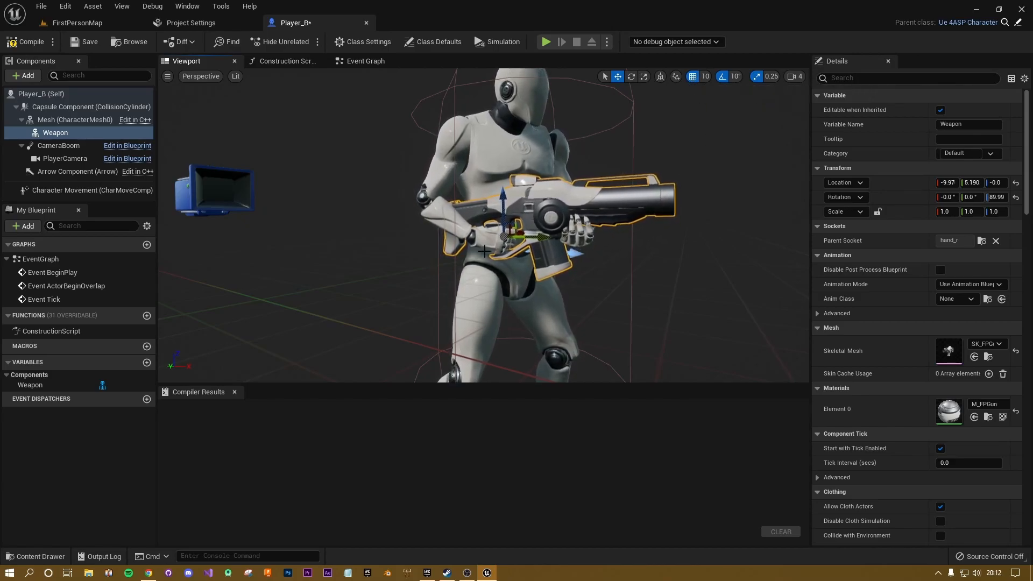
Check the gun's fit in the character's hands and compile the Player_B blueprint.
key("s")
right_click_drag(679, 263, 664, 249)
key("w")
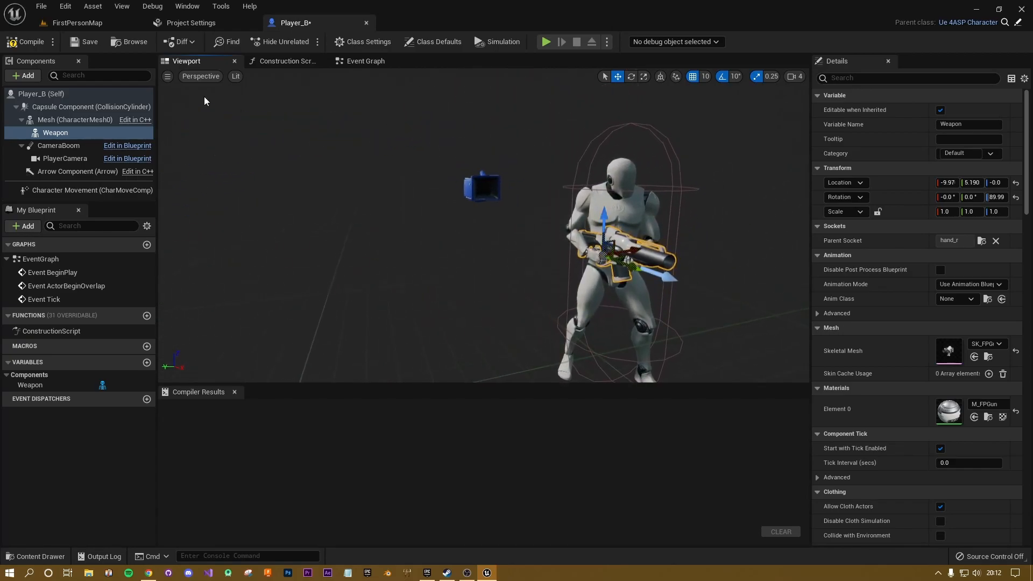
left_click(26, 42)
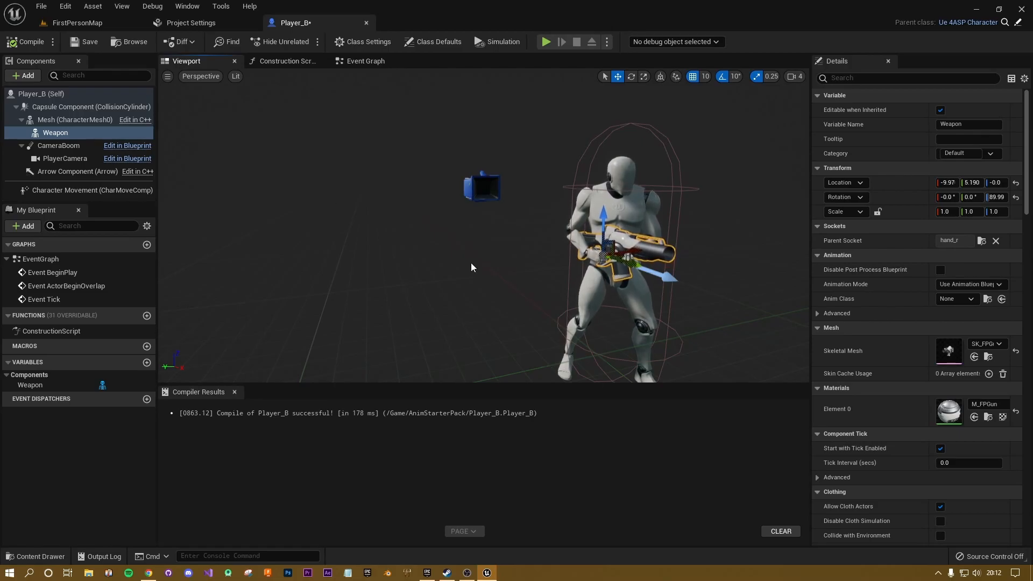
Launch the game preview from the blueprint editor and move the character around to check the attached weapon.
right_click_drag(480, 215, 654, 183)
key("w")
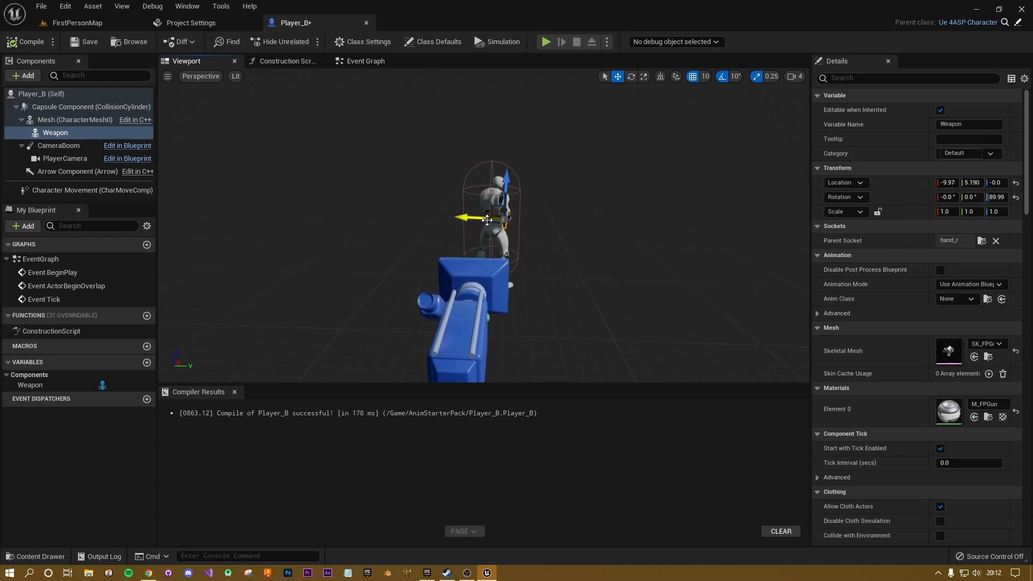
left_click(546, 42)
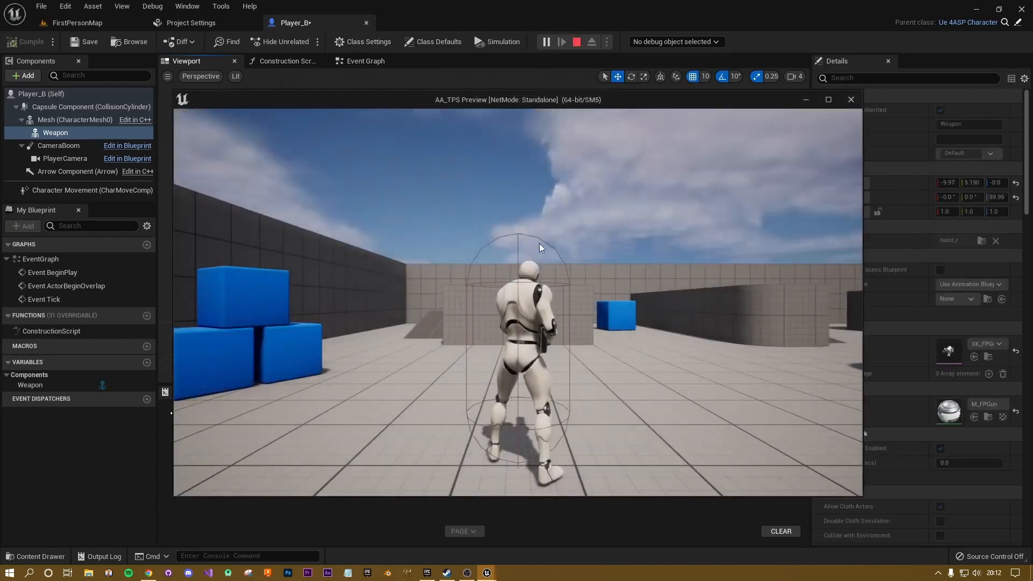
key("w")
key("a")
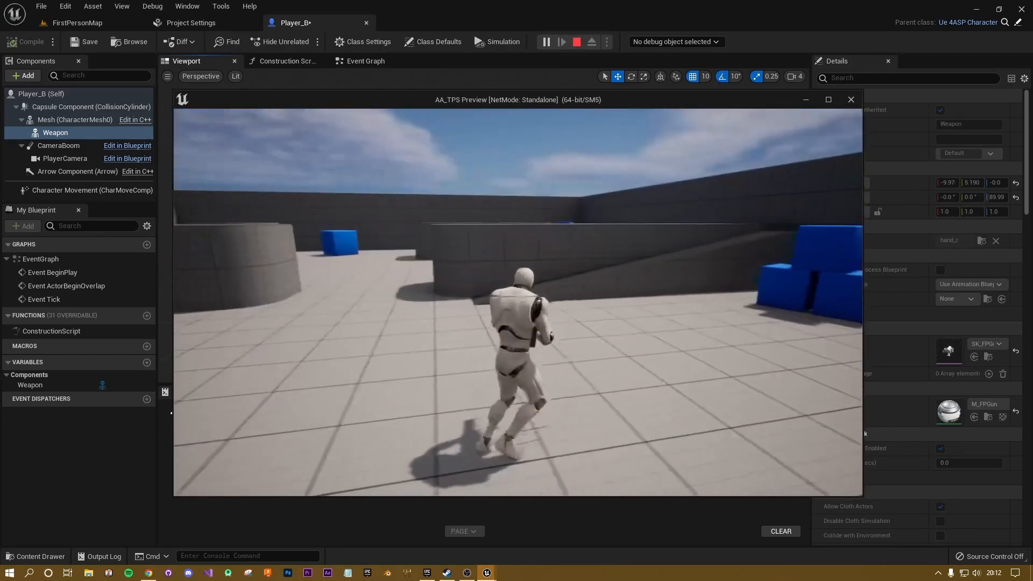
key("d")
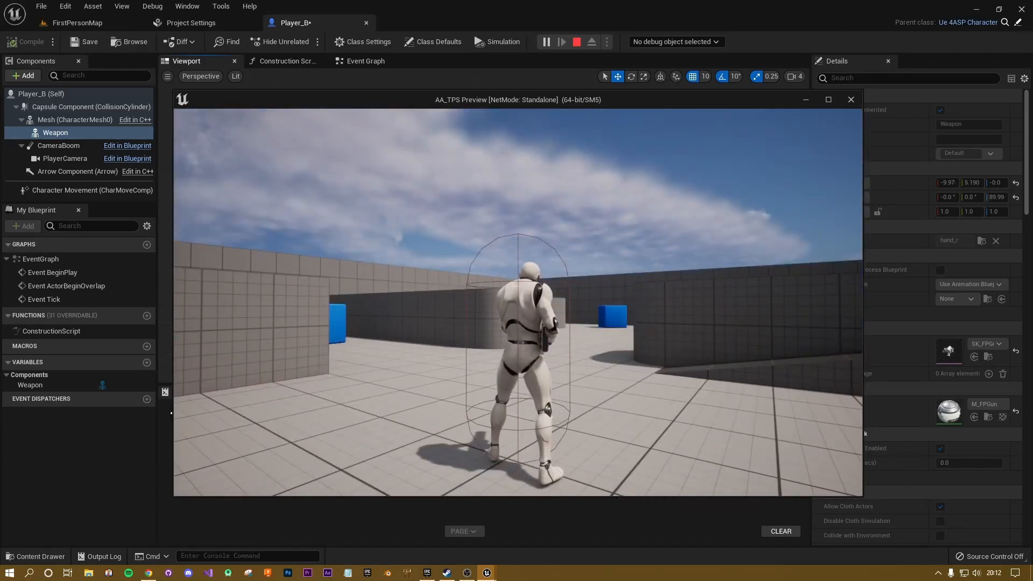
End the game preview and move the PlayerCamera component to a location of Y 70 and Z 40.
key("Escape")
left_click(469, 317)
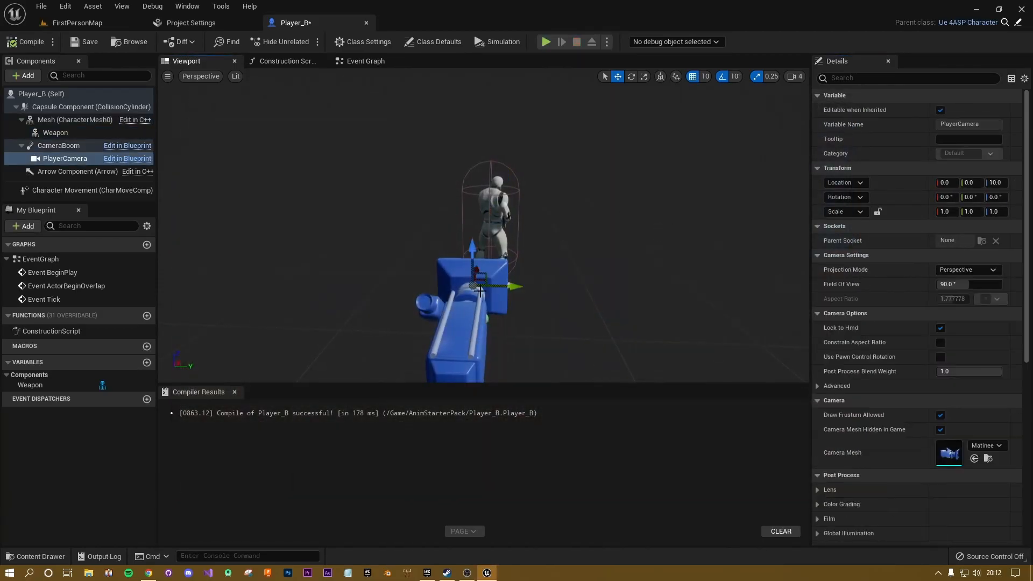
mouse_move(461, 260)
right_mouse_down()
mouse_move(371, 259)
mouse_move(461, 259)
right_mouse_up()
left_click(57, 161)
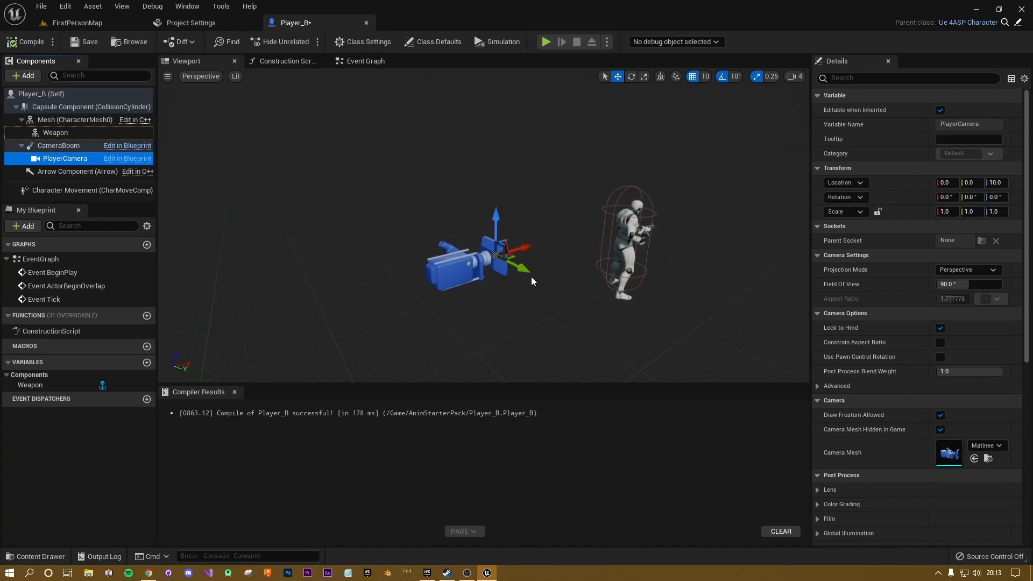
left_click_drag(527, 269, 573, 297)
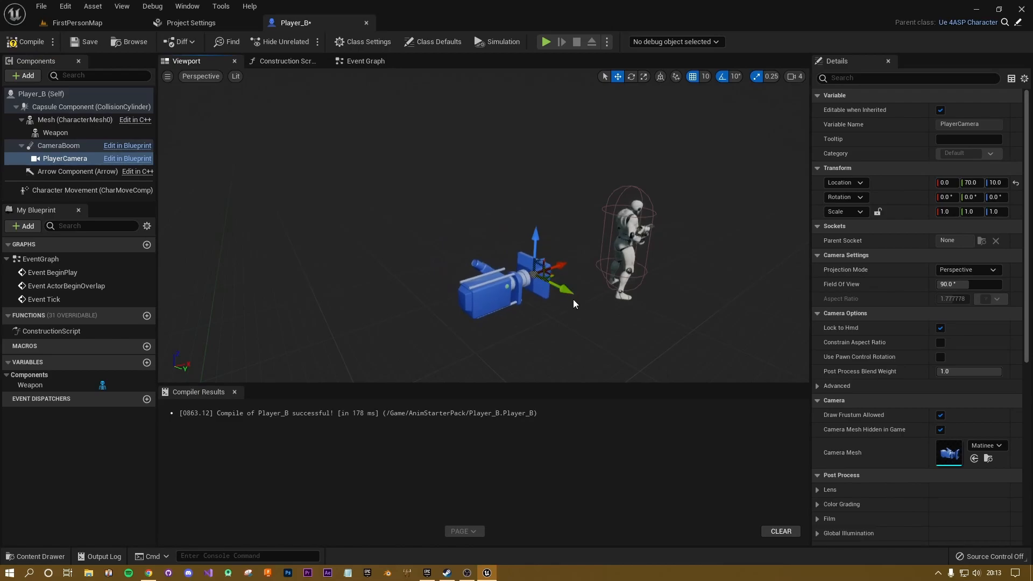
left_click_drag(535, 245, 536, 213)
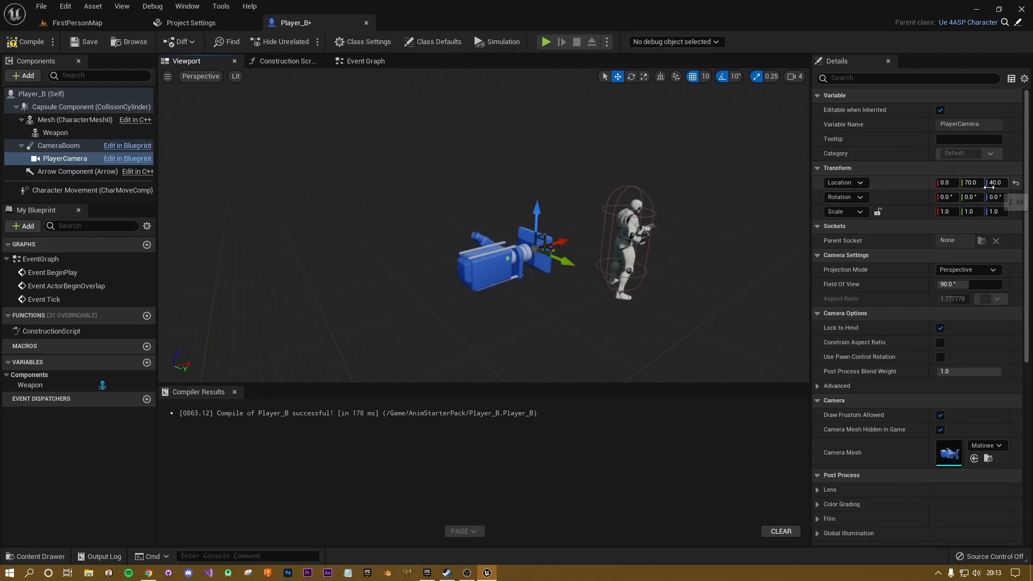
Compile Player_B and run the game preview, moving the character around to check the over-the-shoulder camera framing.
left_click(24, 42)
left_click(546, 42)
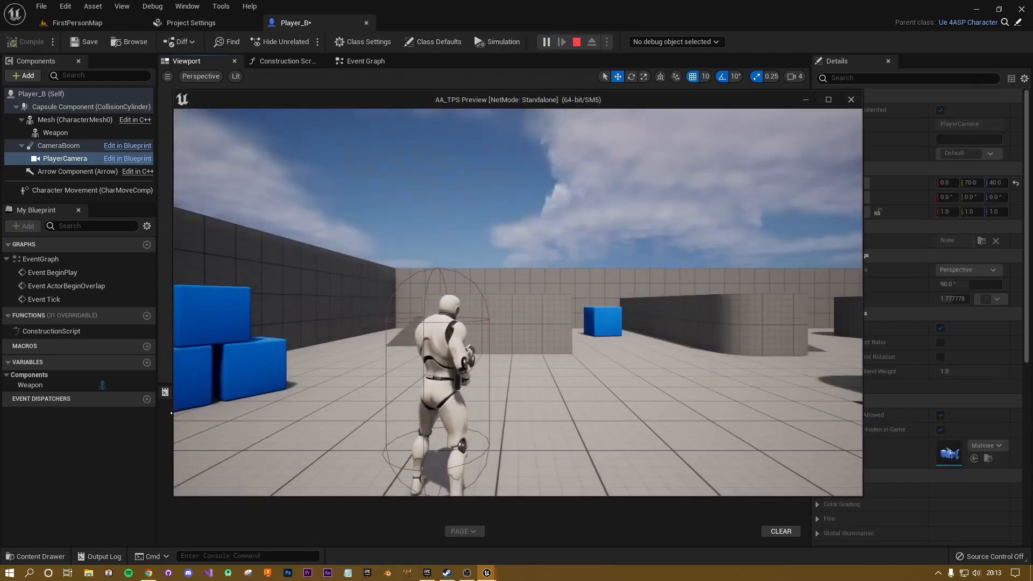
key("w")
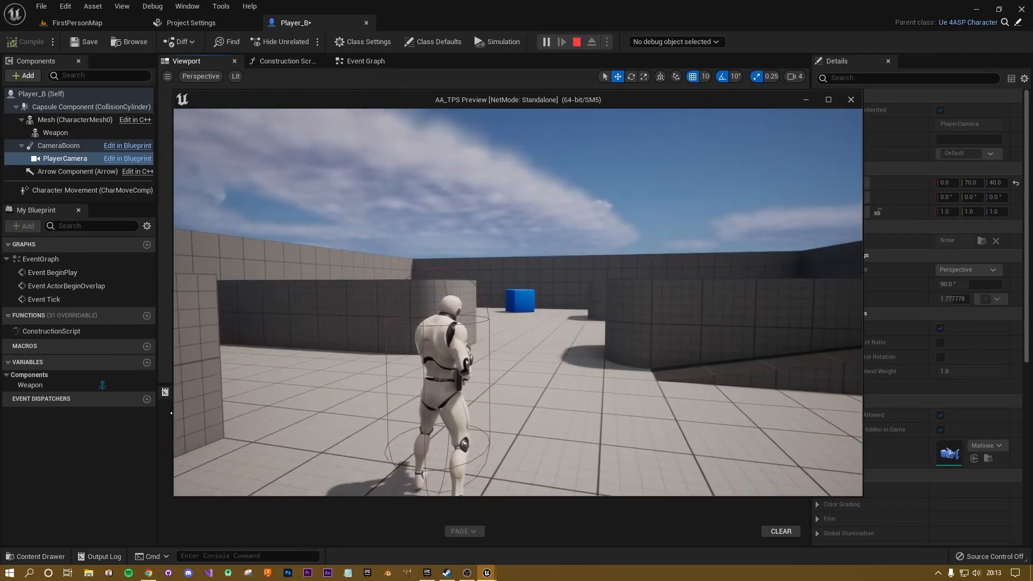
key("Escape")
right_click_drag(473, 183, 434, 174)
key("d")
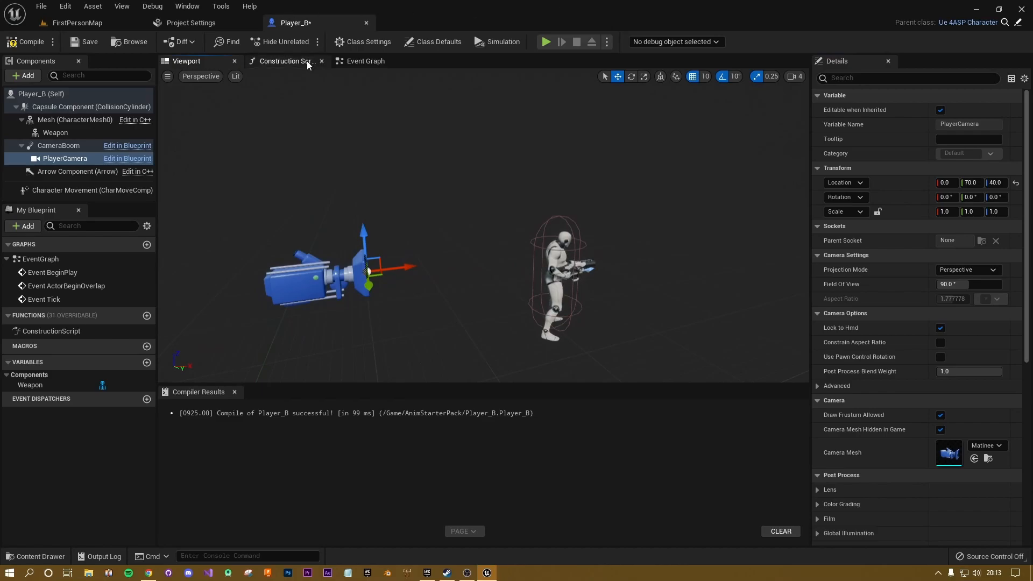
Delete the three disabled default event nodes from Player_B's Event Graph.
left_click(363, 63)
right_click_drag(576, 263, 468, 233)
scroll(528, 237, "down", 2)
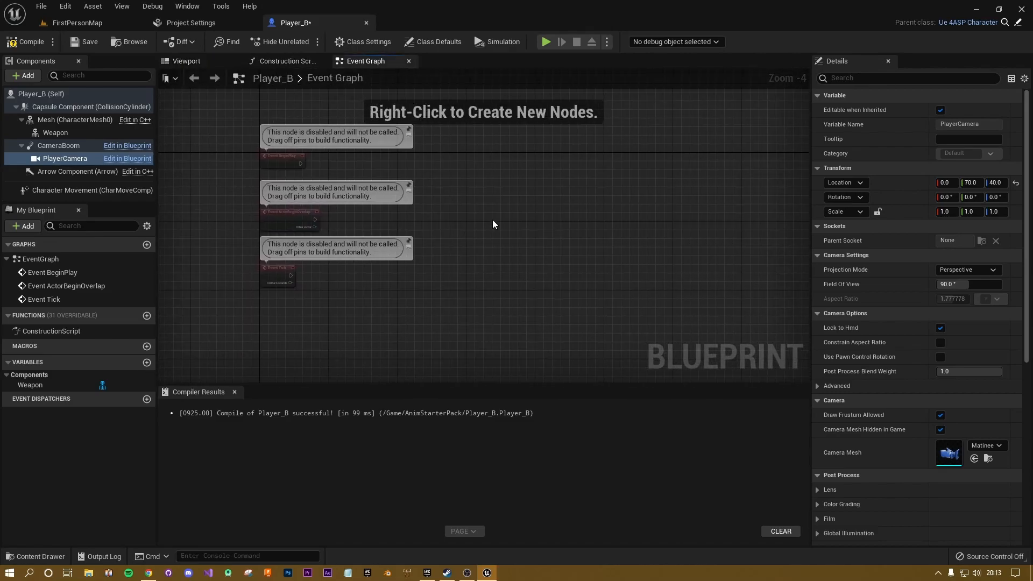
left_click_drag(452, 311, 249, 137)
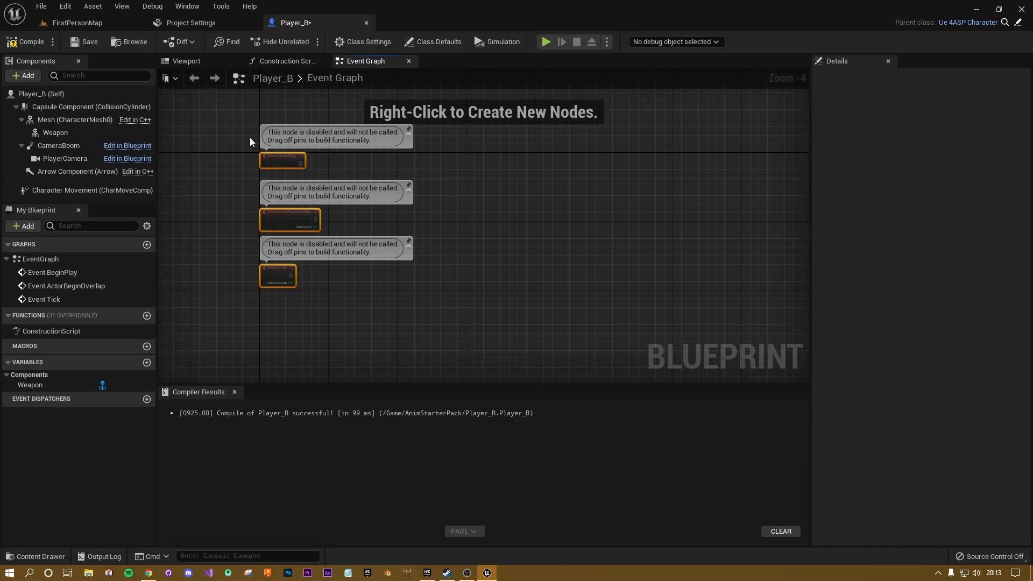
key("Delete")
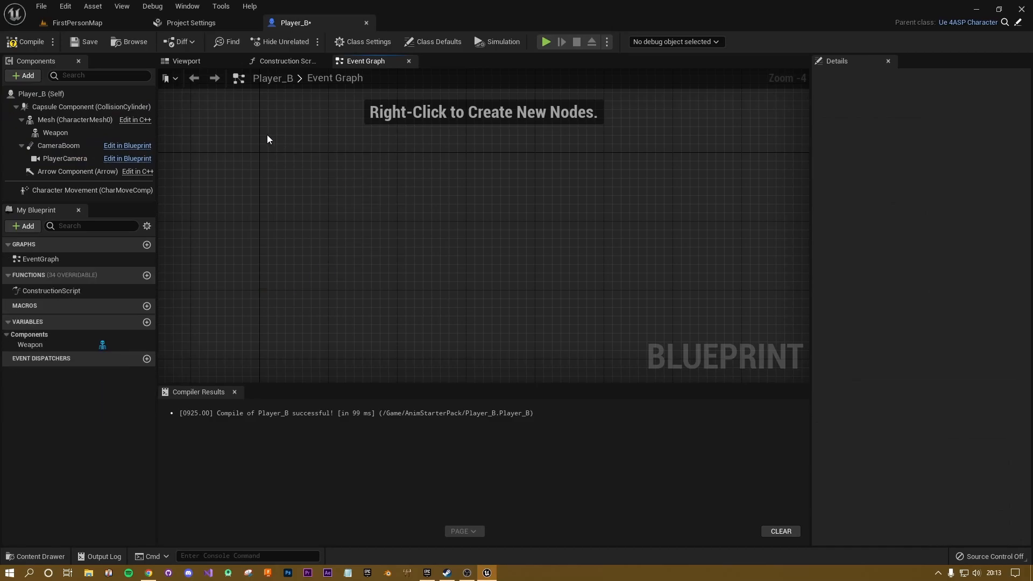
key("ctrl+z")
left_click_drag(235, 130, 362, 328)
key("Delete")
Open BP_FirstPersonCharacter from Content/FirstPerson/Blueprints, look over its Event Graph and close it.
left_click(89, 23)
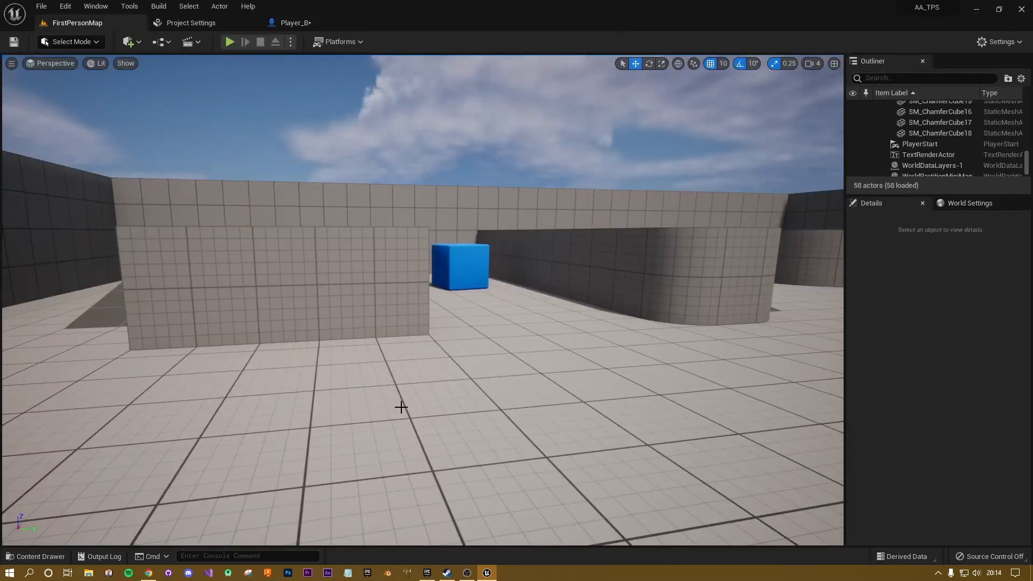
left_click(50, 557)
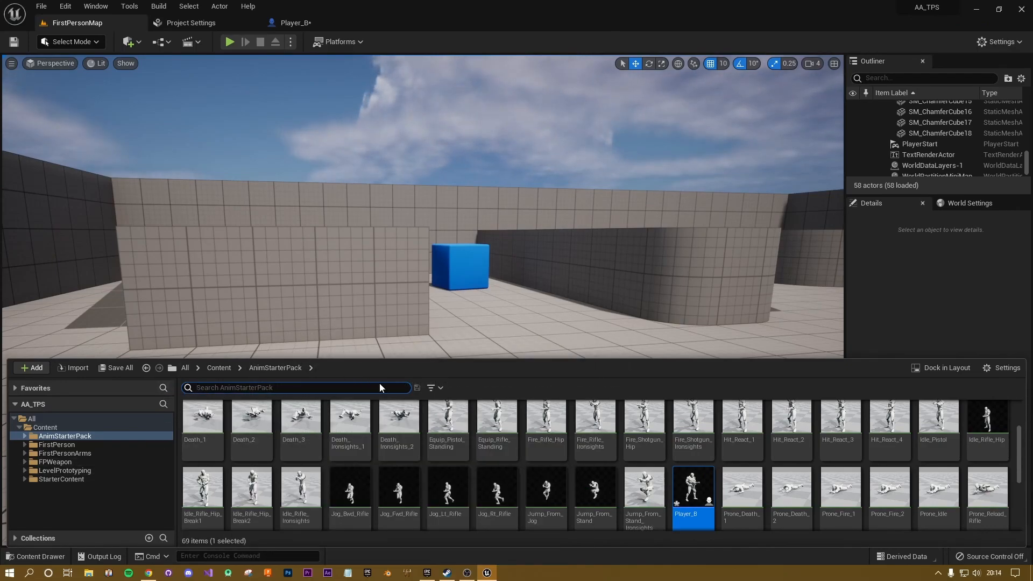
left_click(184, 368)
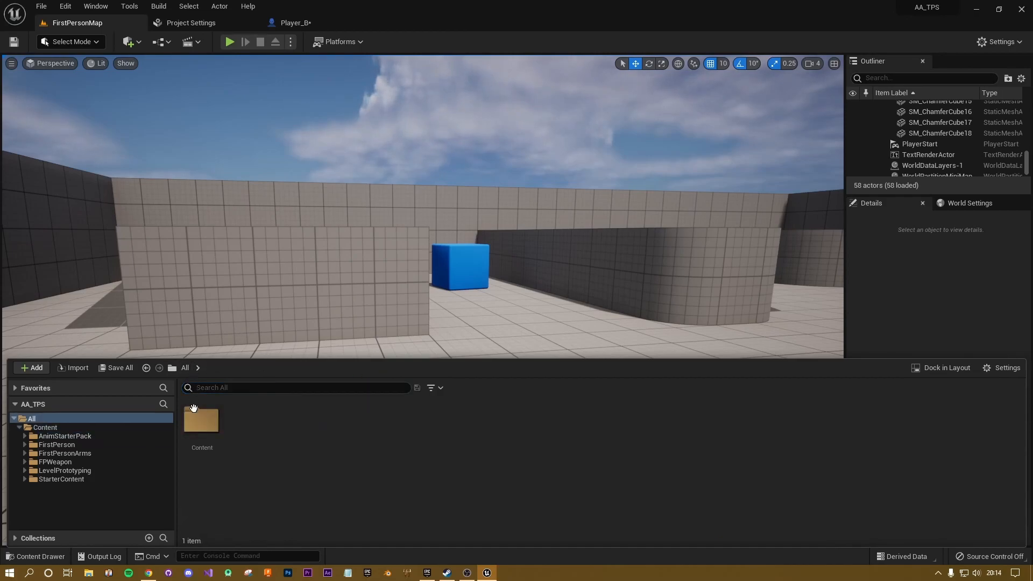
double_click(210, 425)
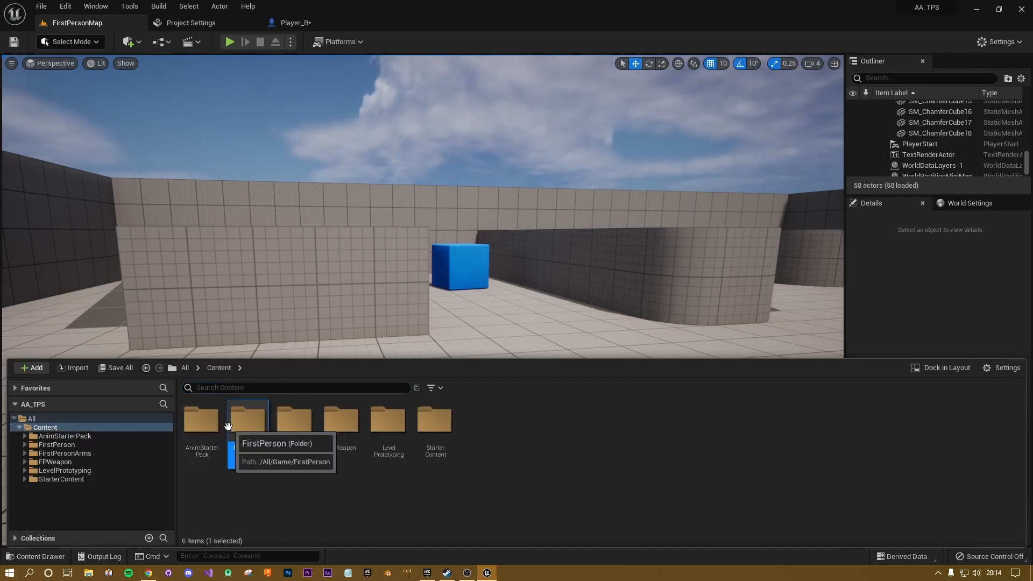
double_click(239, 427)
double_click(219, 436)
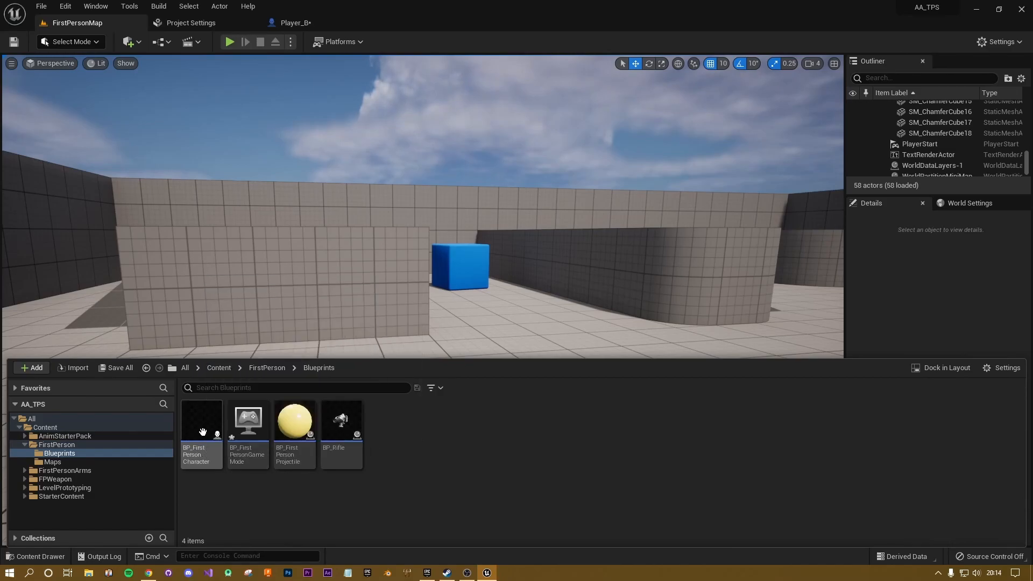
double_click(220, 436)
scroll(548, 304, "down", 3)
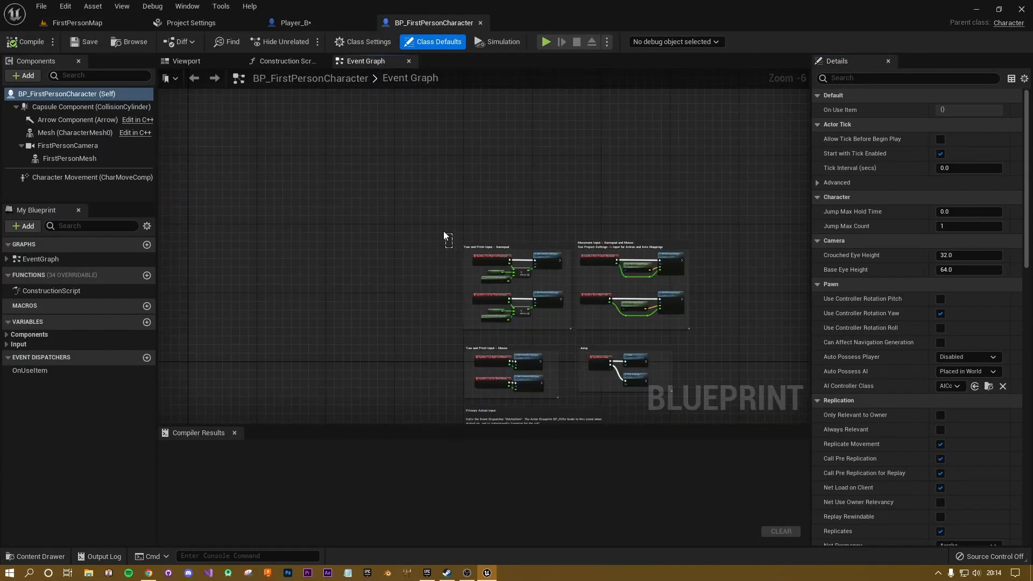
left_click(481, 23)
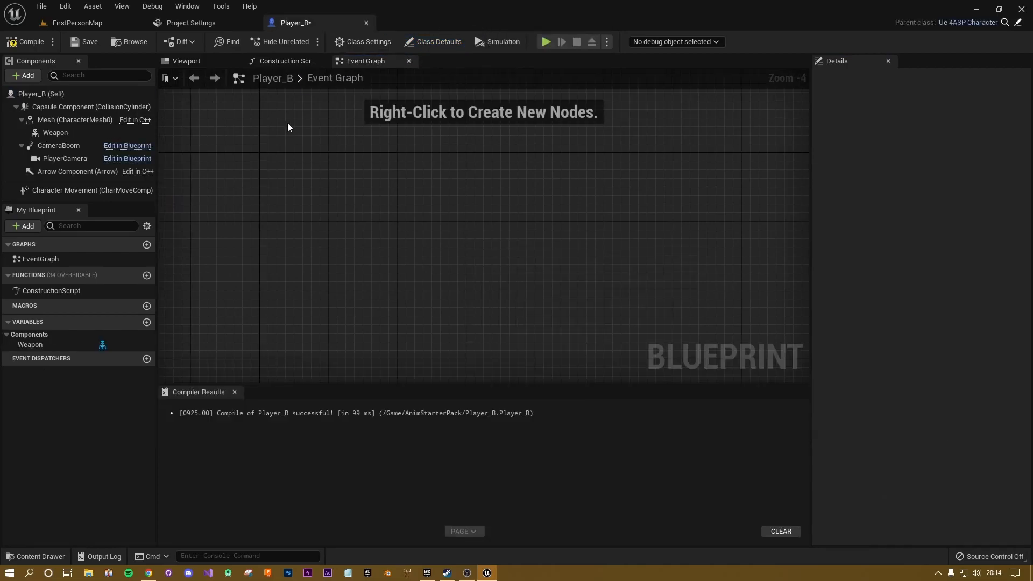
Open the BP_Rifle blueprint from the Content/FirstPerson/Blueprints folder.
left_click(73, 24)
left_click(36, 557)
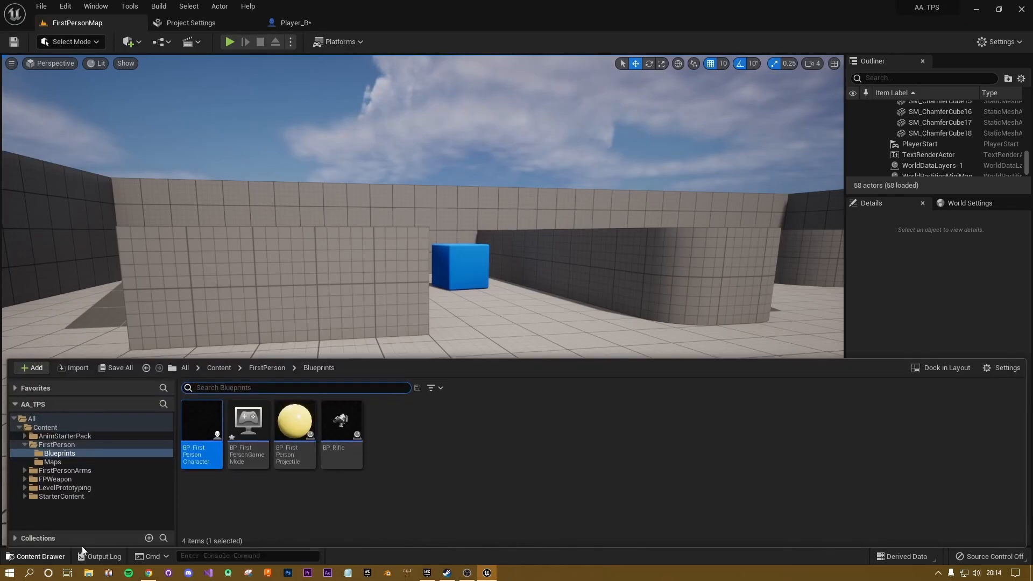
left_click(214, 368)
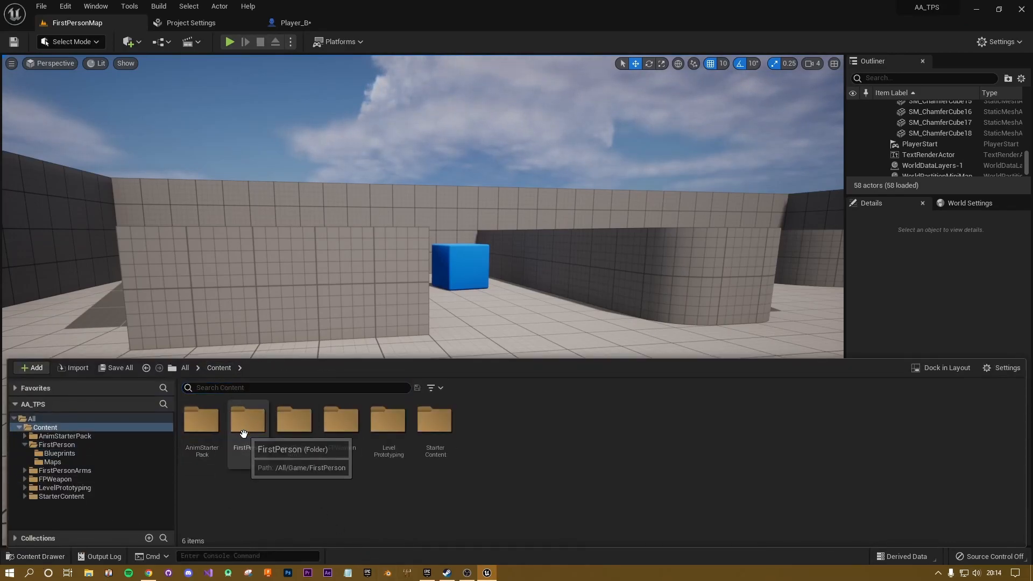
double_click(248, 424)
double_click(205, 439)
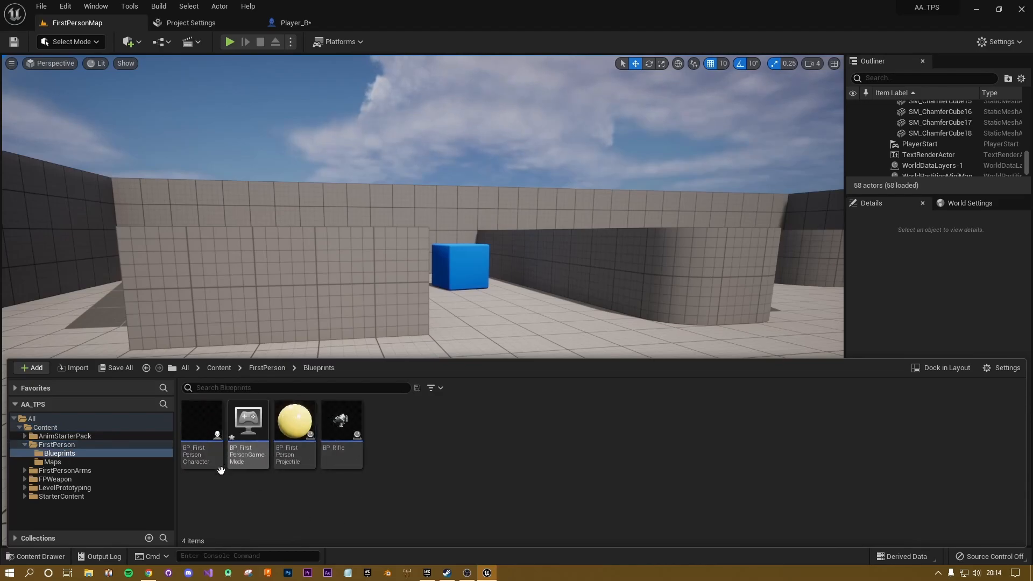
left_click(347, 429)
double_click(348, 429)
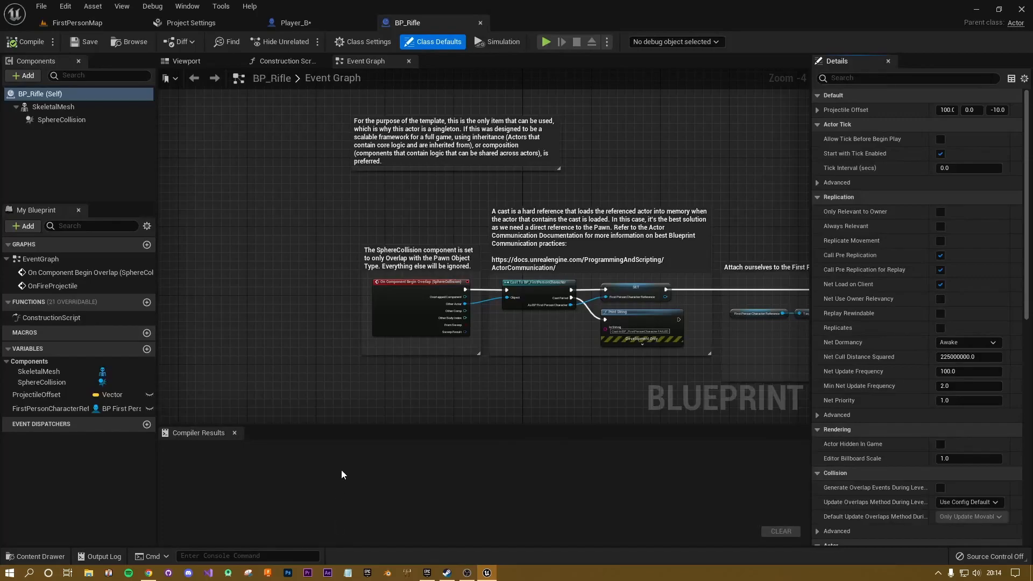
Copy the Projectile Spawn Logic nodes from BP_Rifle's Event Graph into Player_B's Event Graph and compile Player_B.
right_click_drag(617, 393, 405, 304)
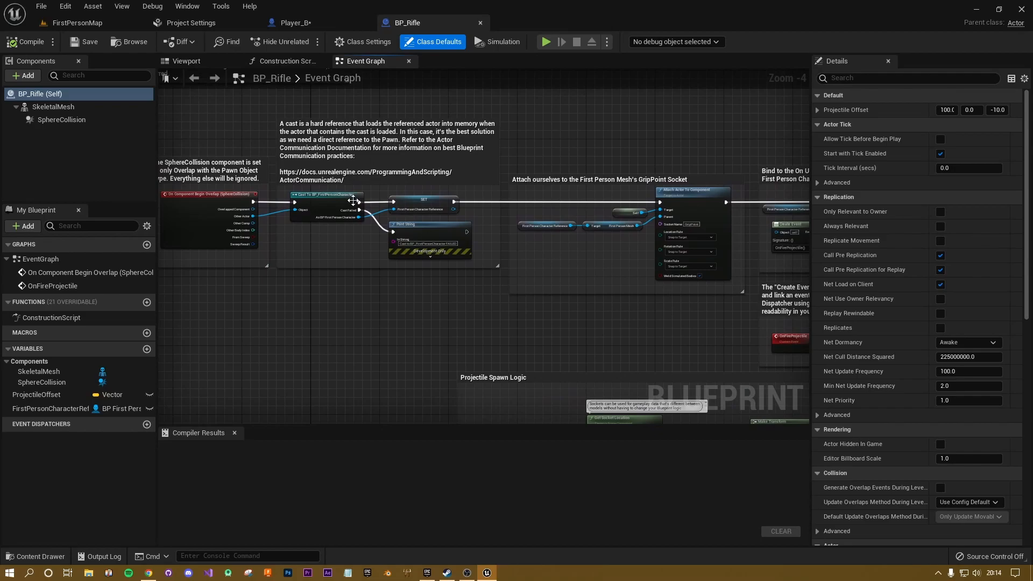
right_click_drag(606, 187, 444, 154)
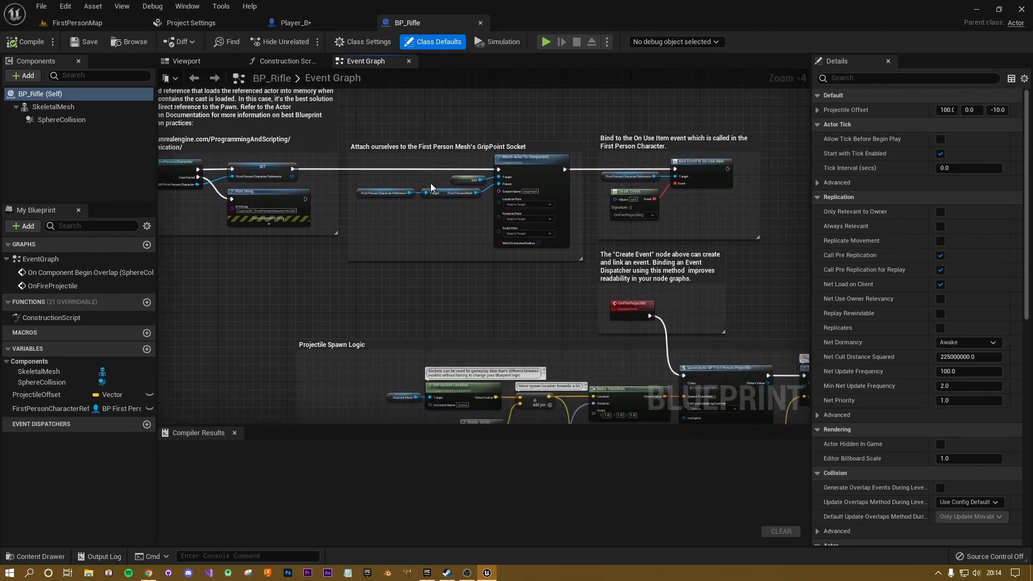
right_click_drag(642, 307, 511, 103)
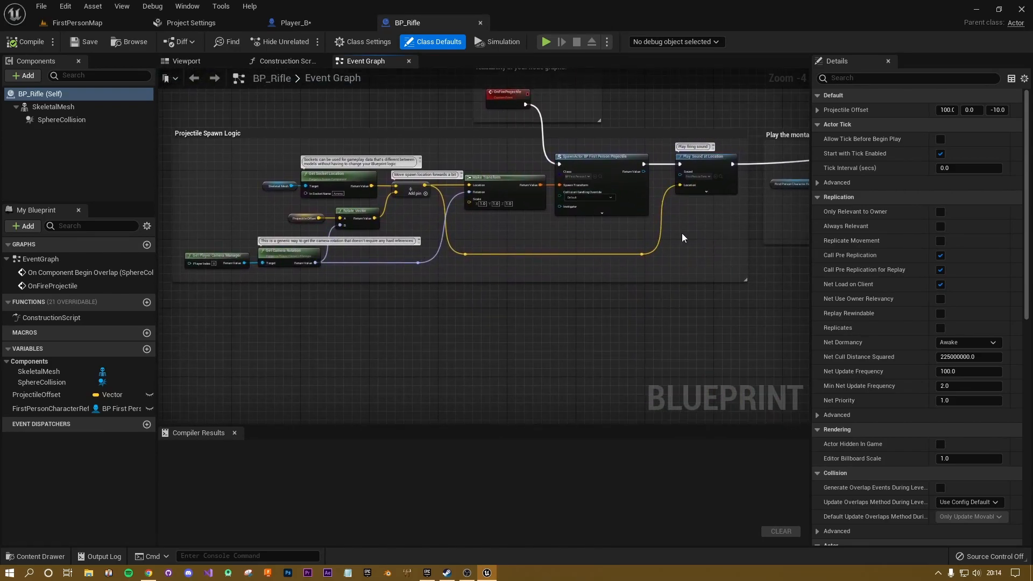
mouse_move(686, 247)
right_mouse_down()
mouse_move(705, 247)
mouse_move(687, 249)
right_mouse_up()
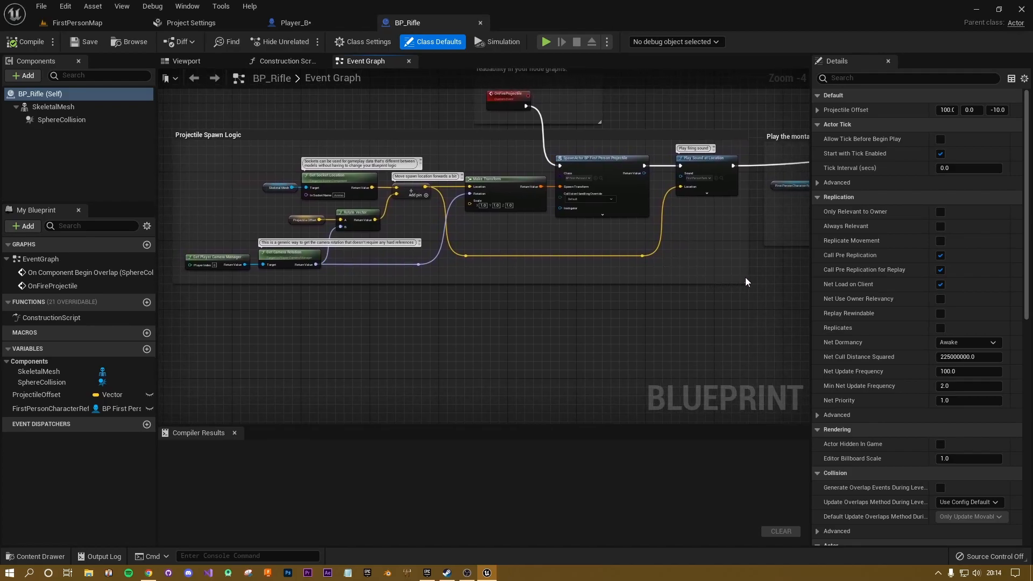
left_click_drag(745, 277, 186, 146)
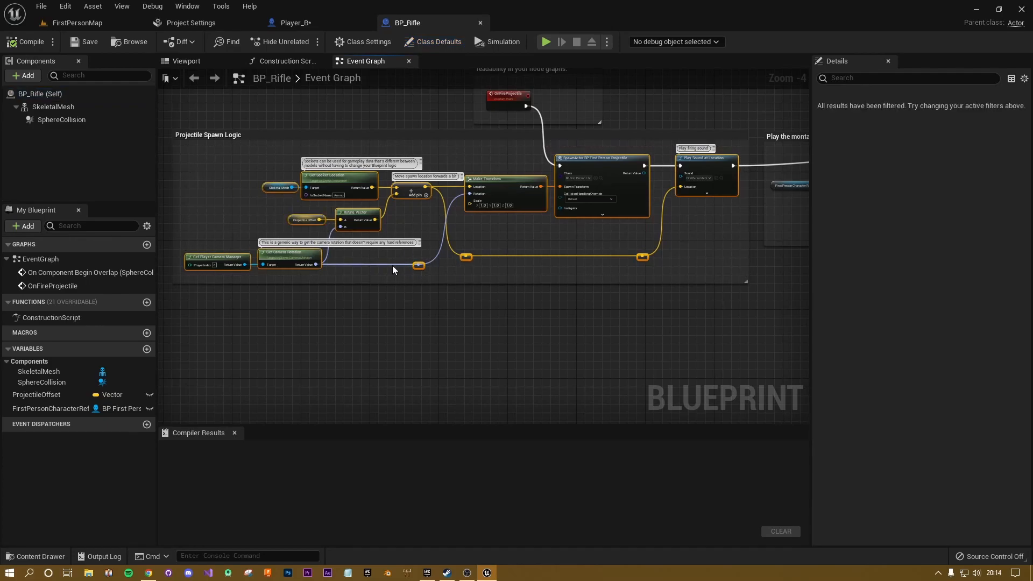
left_click(300, 25)
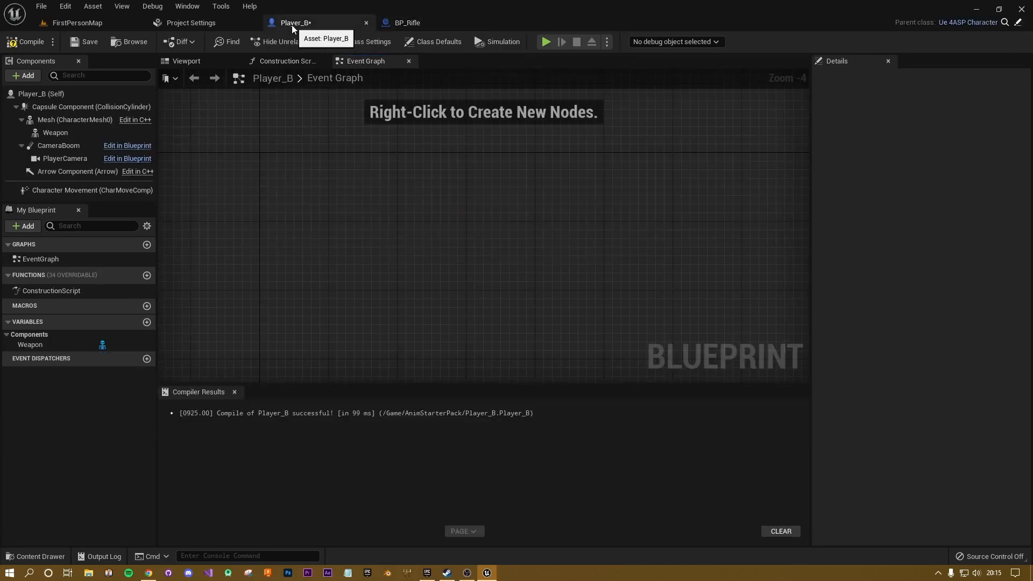
right_click_drag(342, 179, 411, 213)
key("ctrl+v")
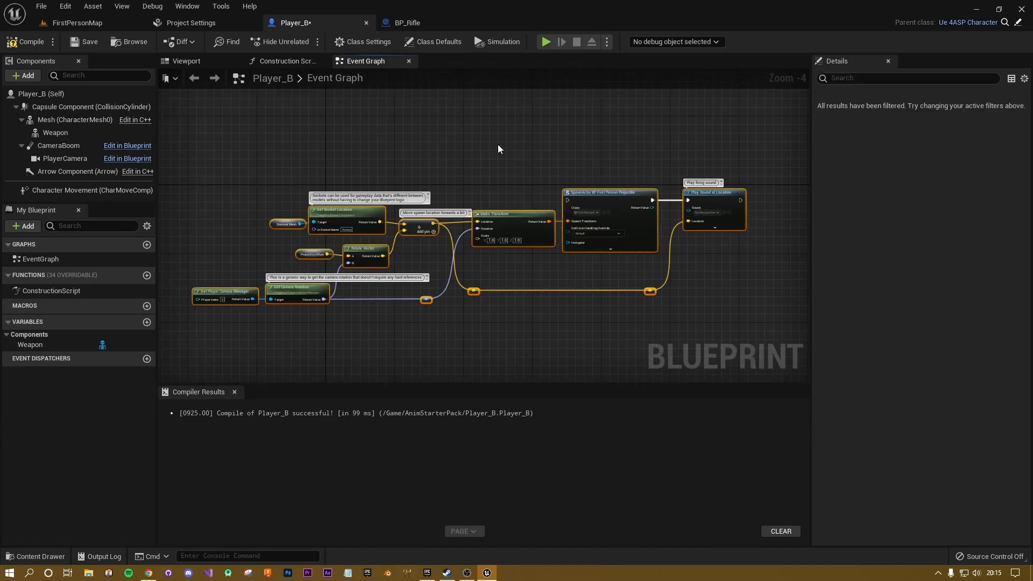
left_click(482, 154)
left_click(33, 43)
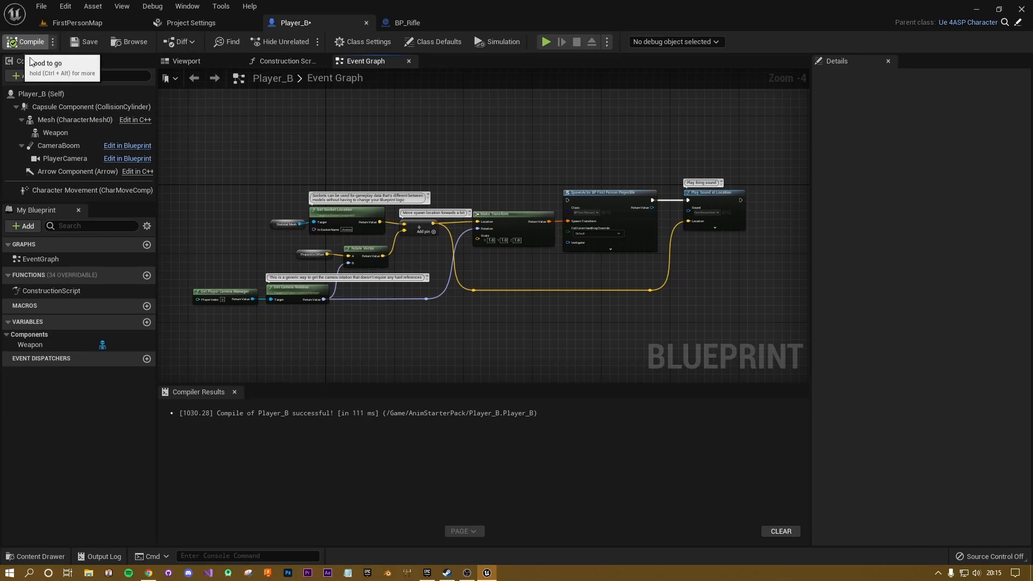
Examine the pasted projectile spawn nodes, including the Skeletal Mesh and Projectile Offset references, and recompile Player_B.
scroll(405, 293, "up", 2)
right_click_drag(406, 296, 499, 306)
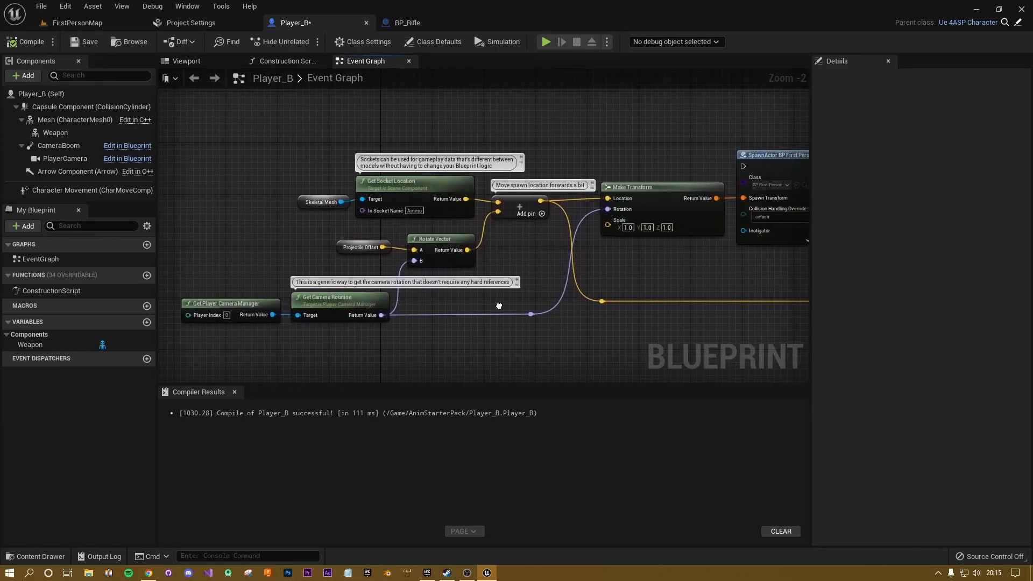
left_click(350, 247)
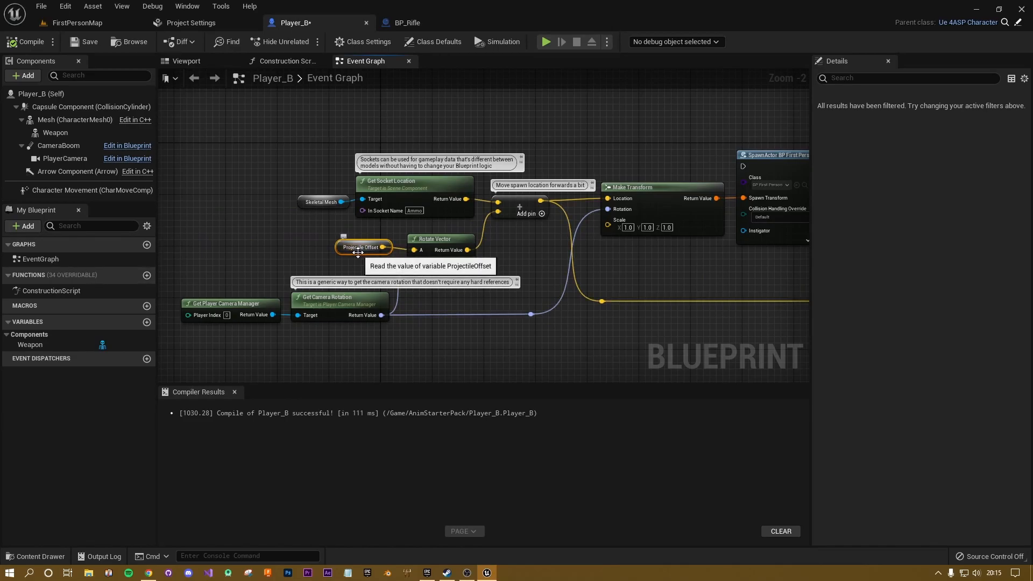
left_click(25, 41)
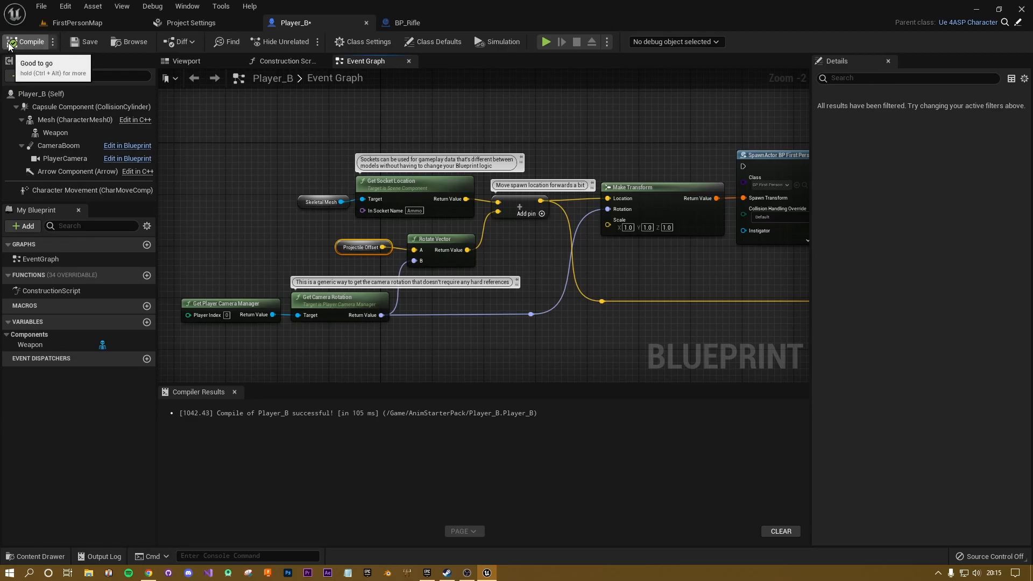
left_click(552, 319)
right_click_drag(567, 315, 500, 304)
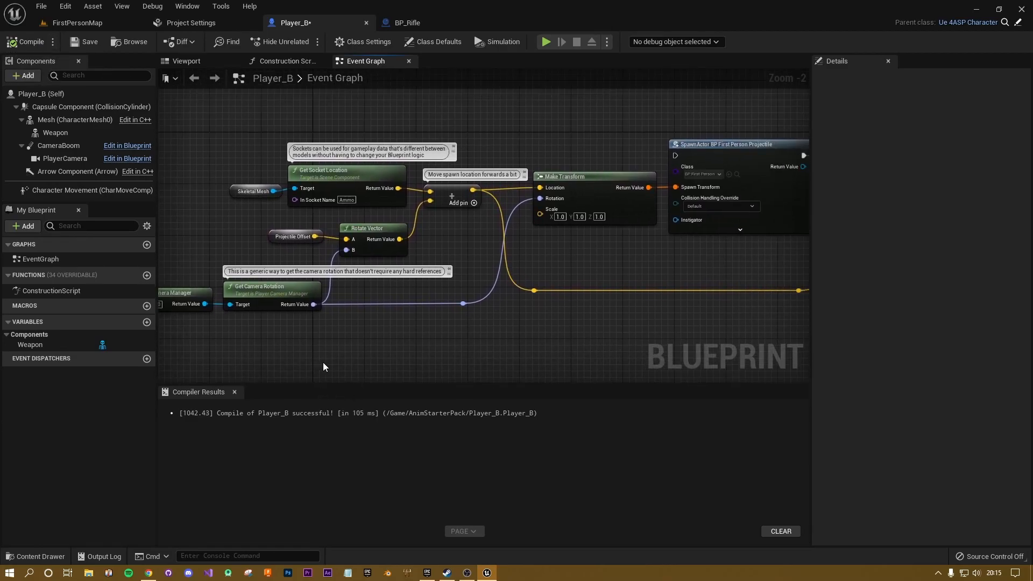
right_click_drag(331, 344, 358, 326)
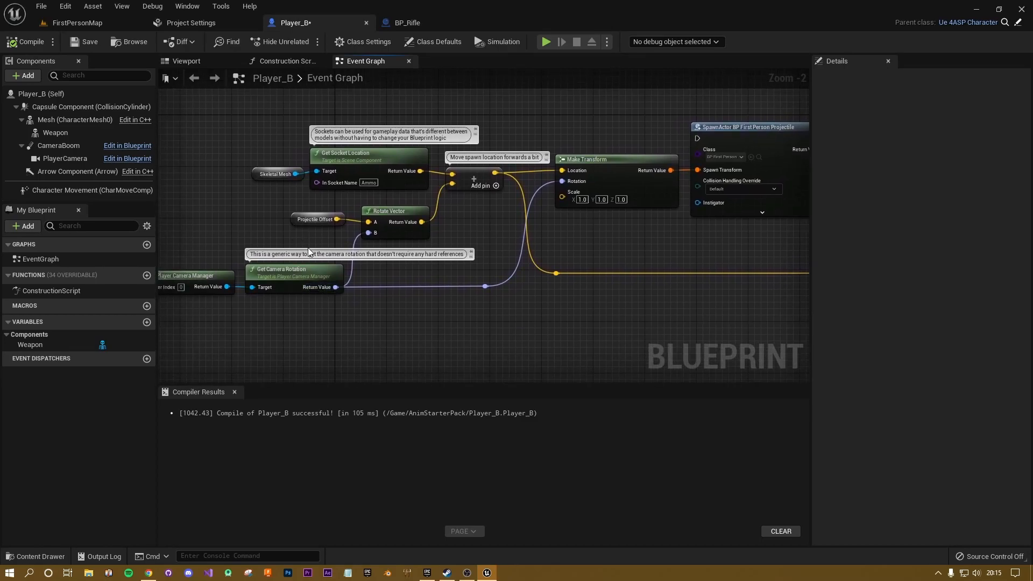
right_click_drag(516, 114, 429, 219)
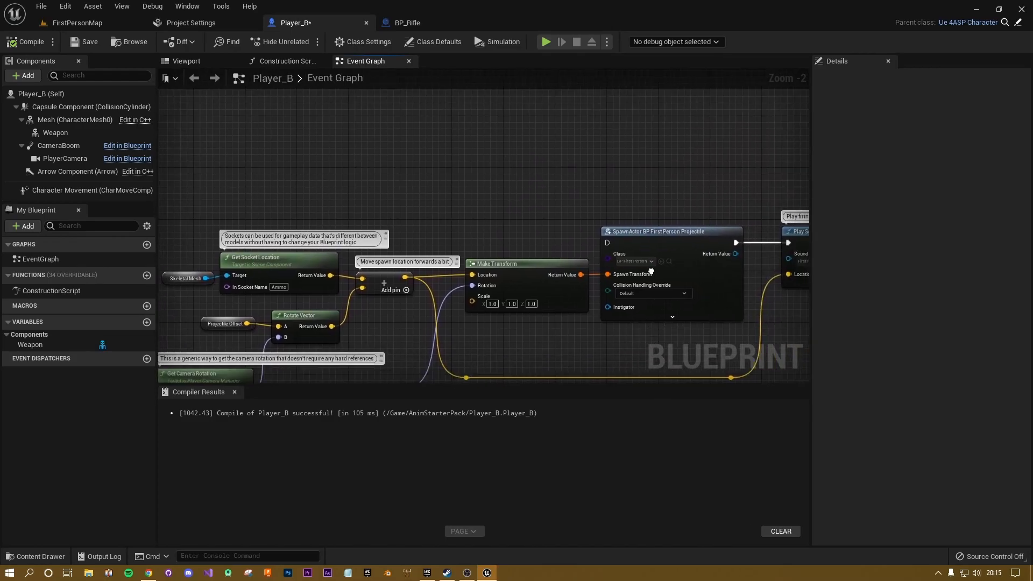
Add an InputAction PrimaryAction event, wire its Pressed output to SpawnActor BP First Person Projectile, place it above the socket nodes and compile.
right_click_drag(652, 270, 585, 206)
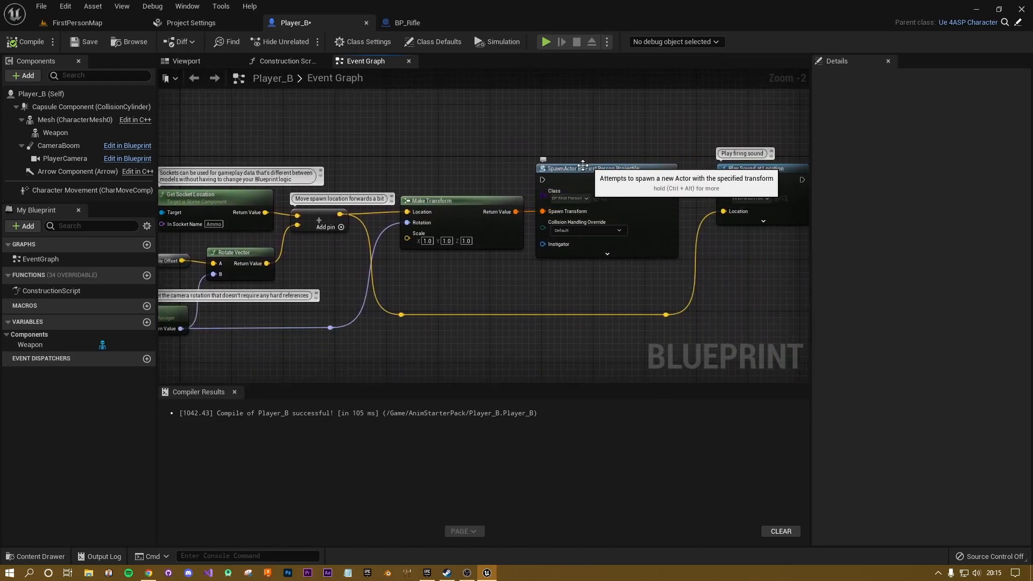
right_click_drag(565, 164, 592, 166)
left_click_drag(569, 182, 262, 158)
type("primar")
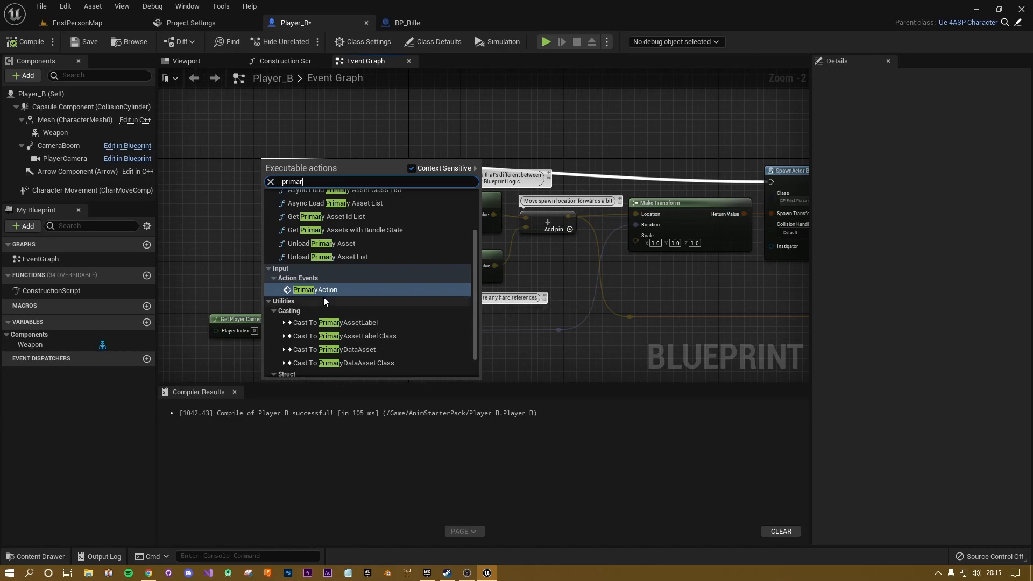
left_click(322, 290)
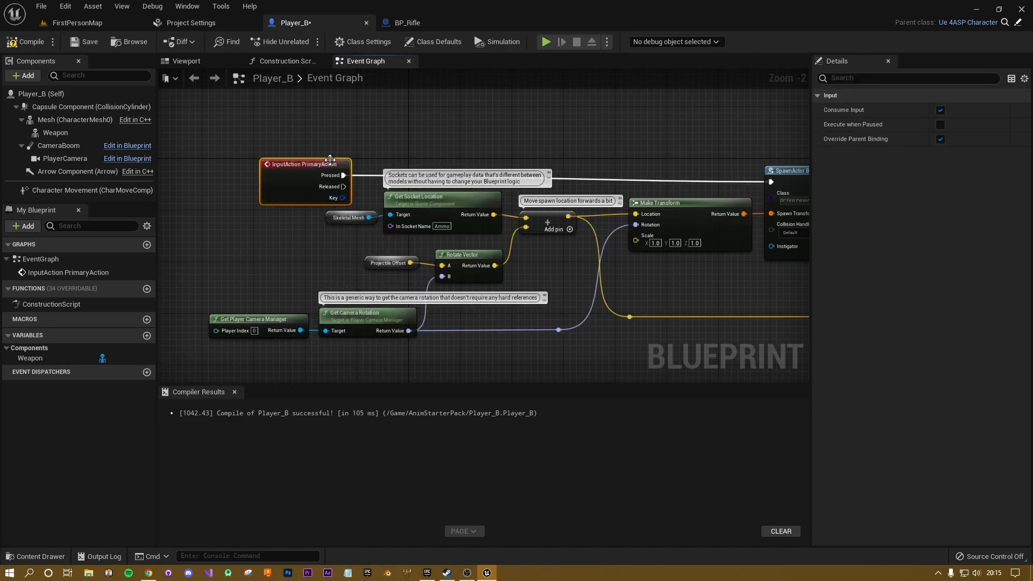
left_click_drag(323, 169, 441, 126)
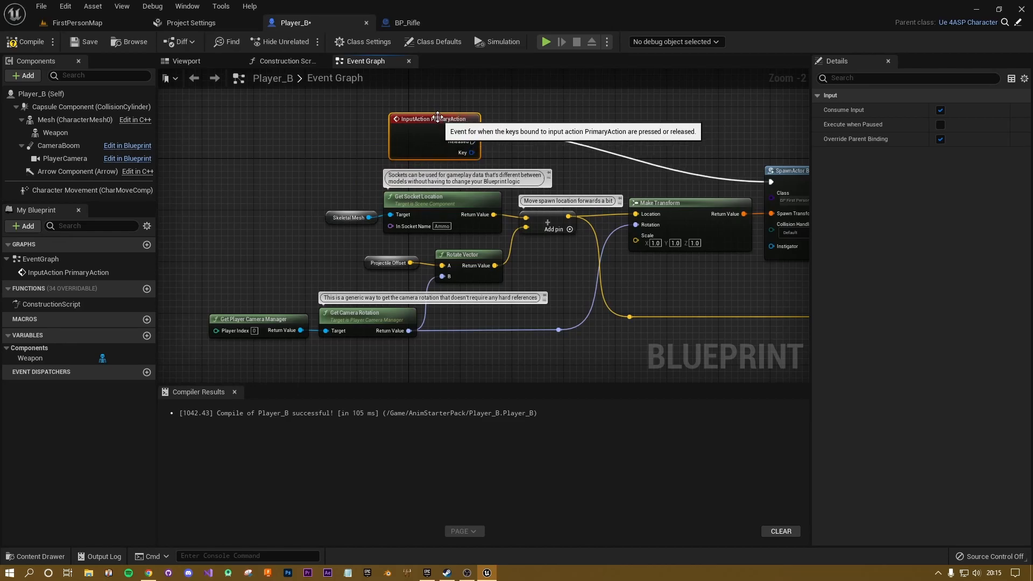
left_click(22, 41)
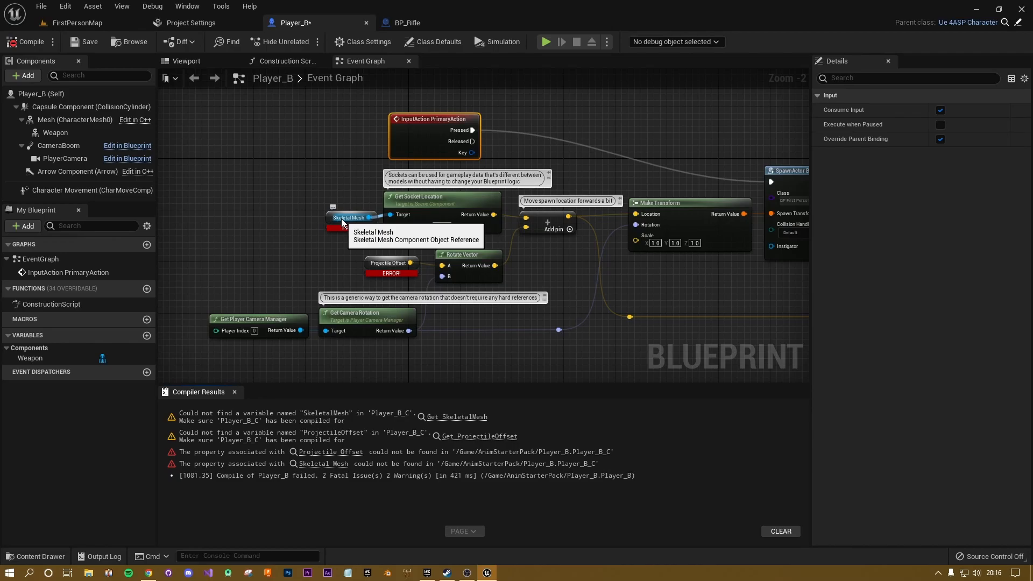
Replace the broken Skeletal Mesh reference with the Weapon component as the Target of Get Socket Location in Player_B.
left_click(404, 22)
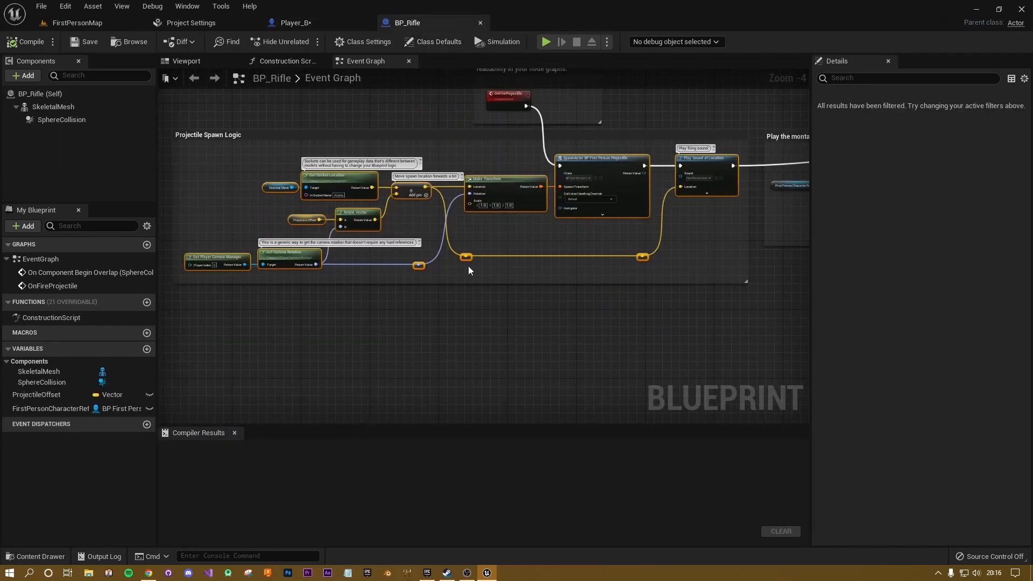
left_click(293, 23)
left_click(335, 217)
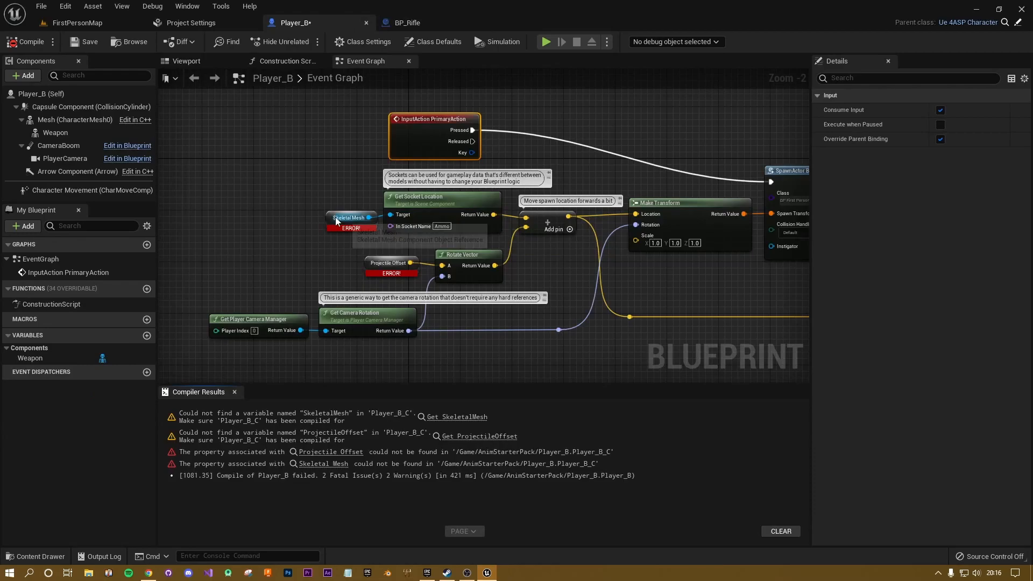
key("Delete")
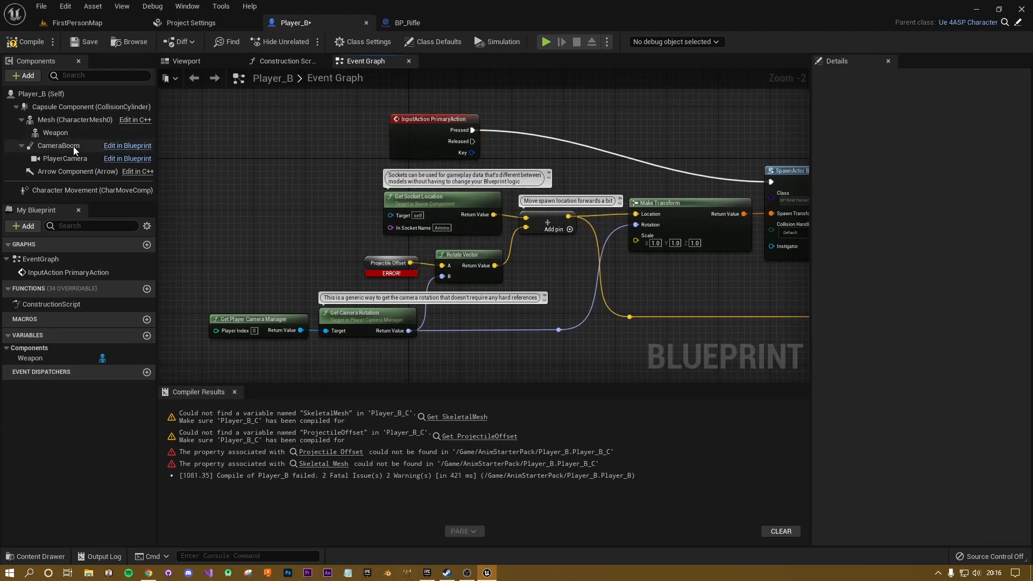
left_click(56, 132)
left_click_drag(56, 132, 390, 215)
Copy the default value of the ProjectileOffset variable from BP_Rifle.
left_click(388, 263)
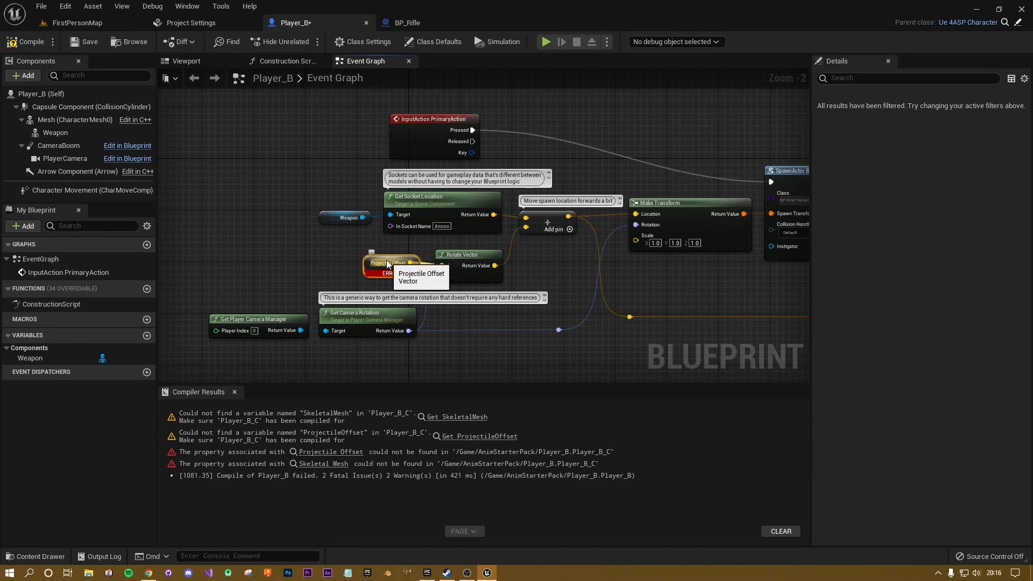
left_click(415, 25)
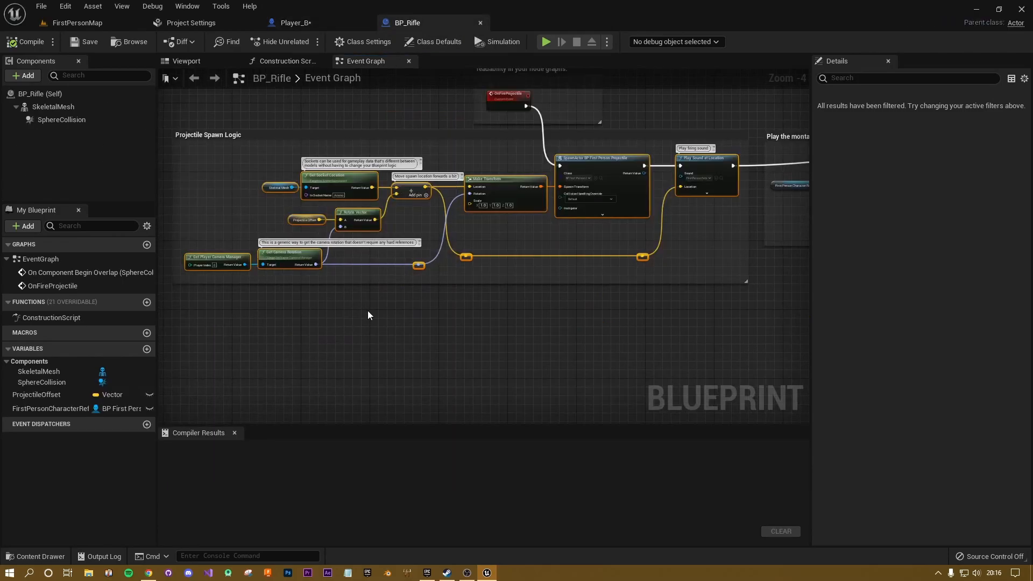
left_click(306, 220)
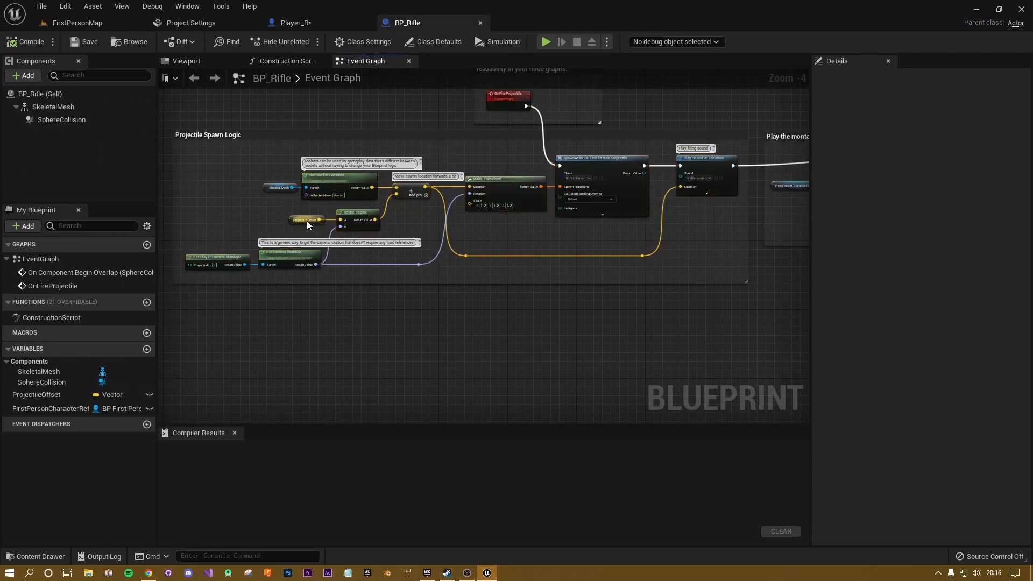
left_click(78, 393)
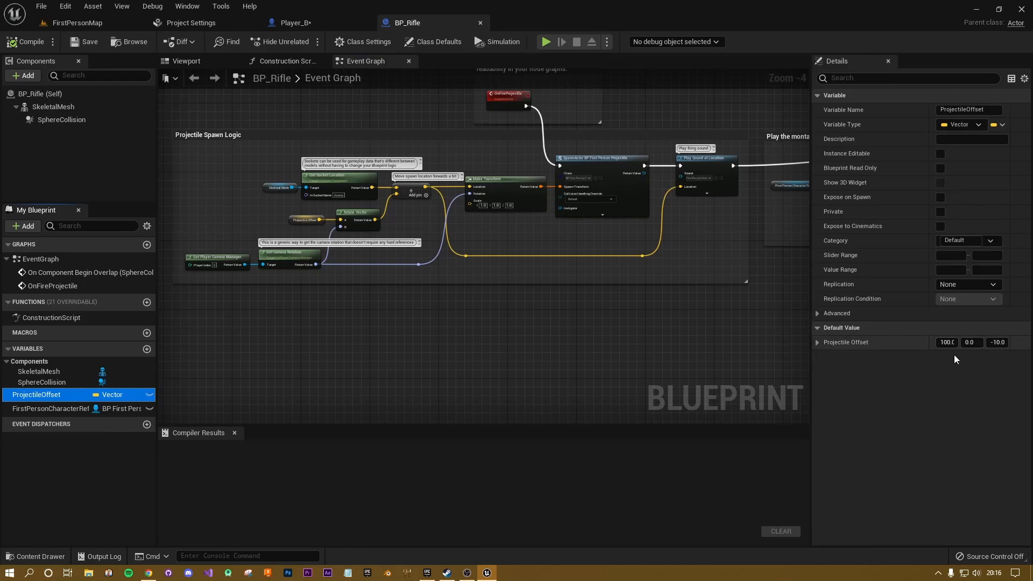
left_click(818, 342)
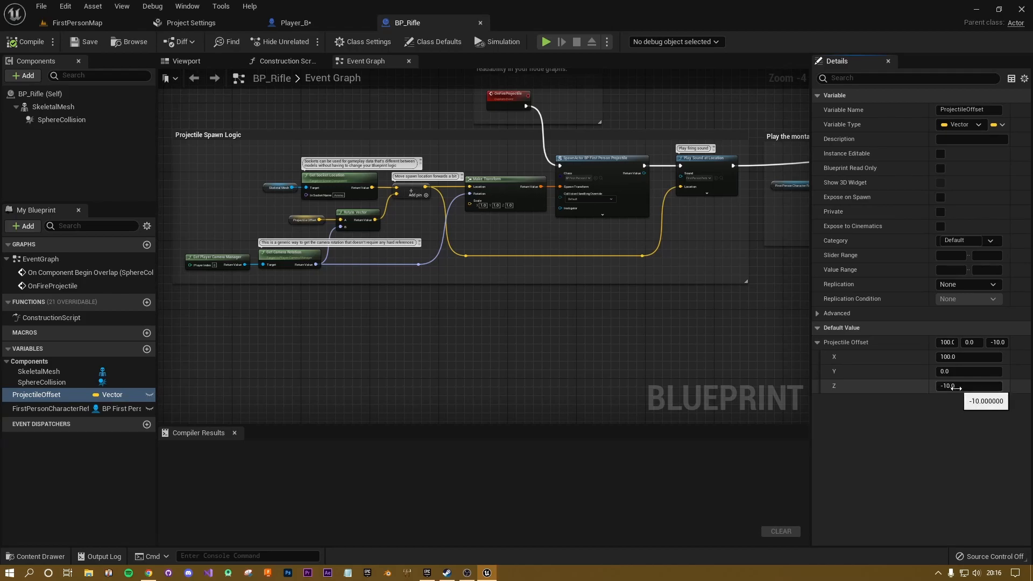
right_click(862, 341)
left_click(905, 395)
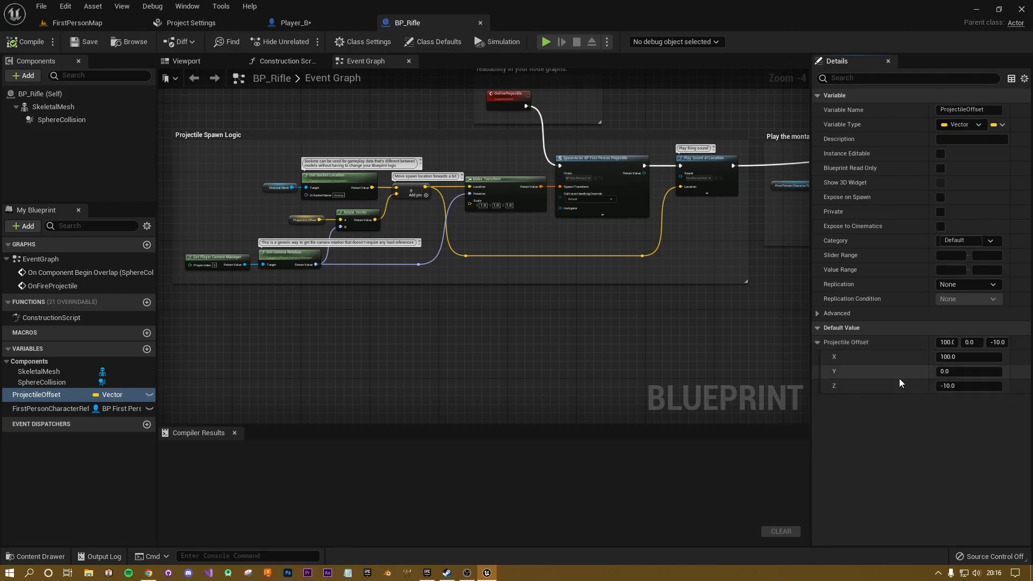
Create the missing ProjectileOffset variable from its node in Player_B's Event Graph and compile the blueprint.
left_click(318, 25)
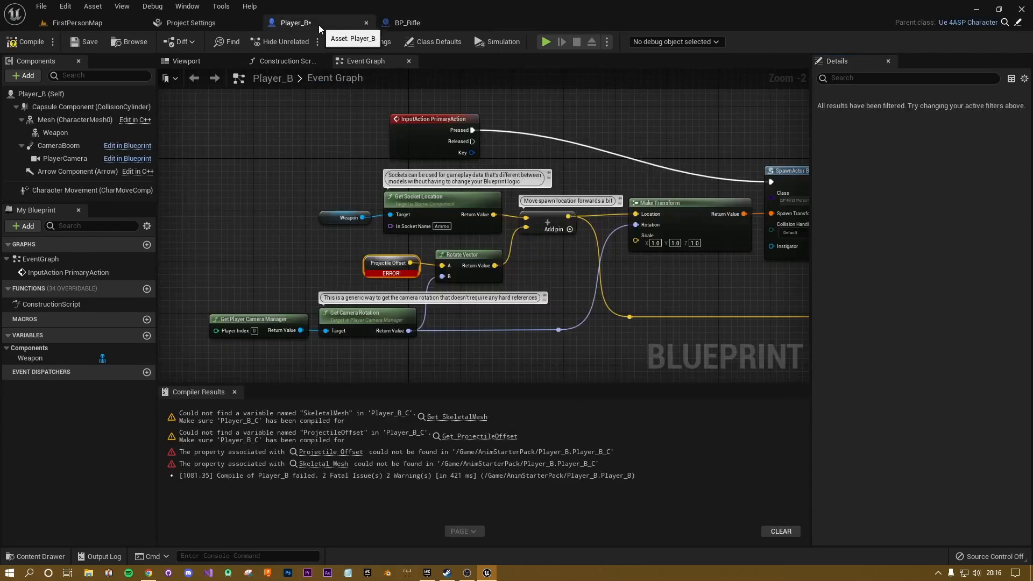
right_click(386, 266)
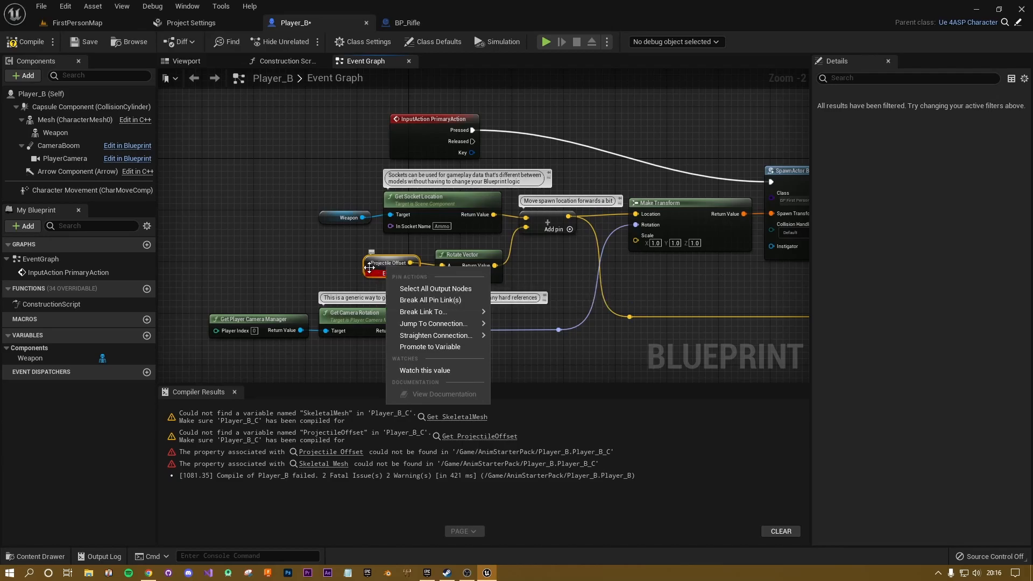
right_click(370, 264)
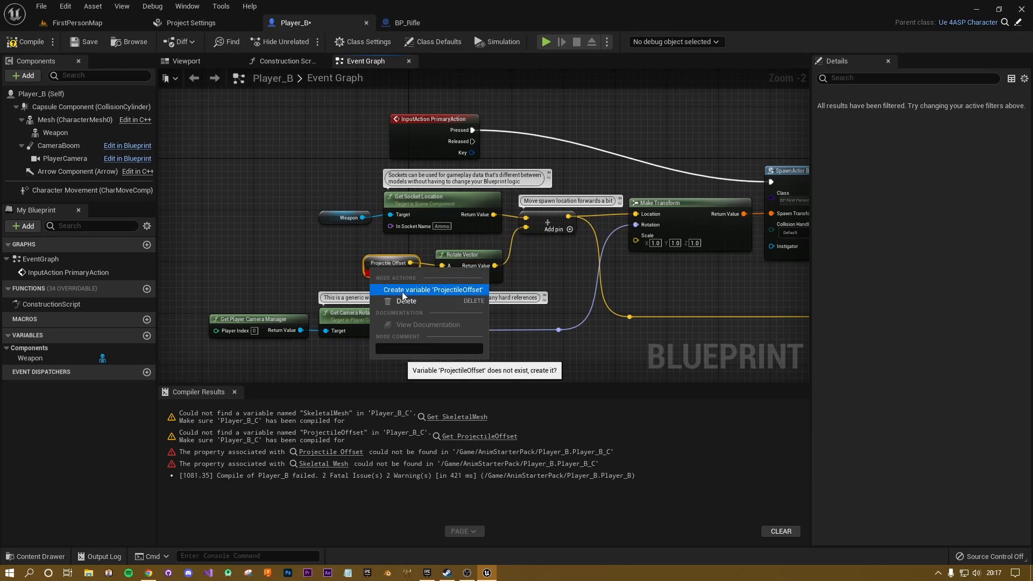
left_click(451, 290)
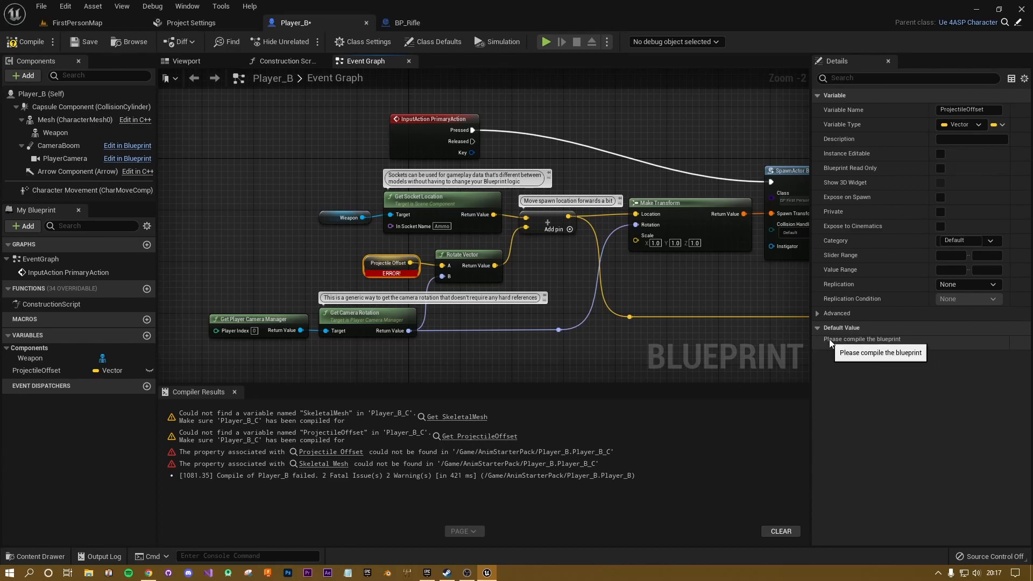
left_click(16, 43)
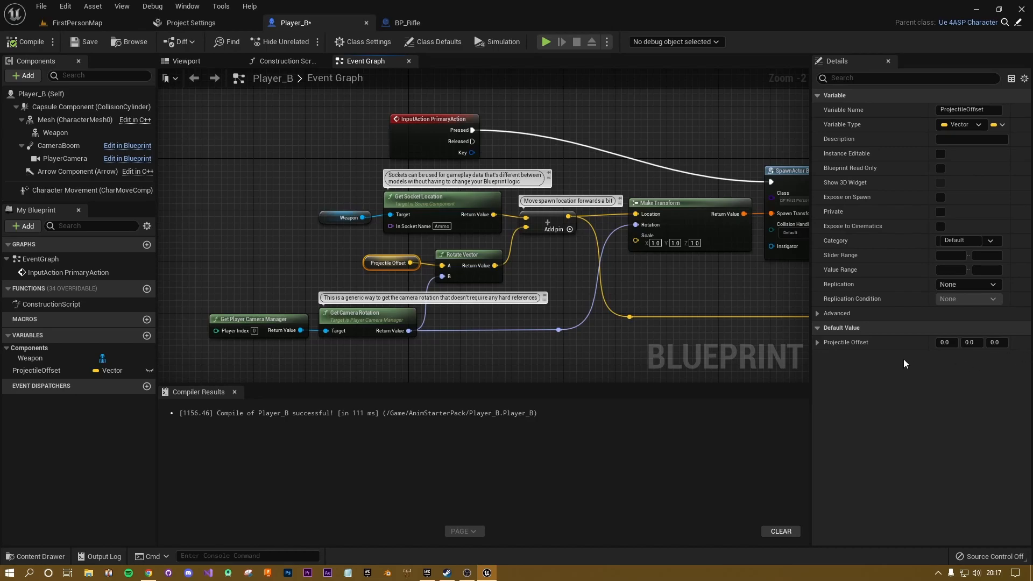
Paste the copied default of 100, 0, -10 into Player_B's ProjectileOffset variable and recompile.
right_click(863, 341)
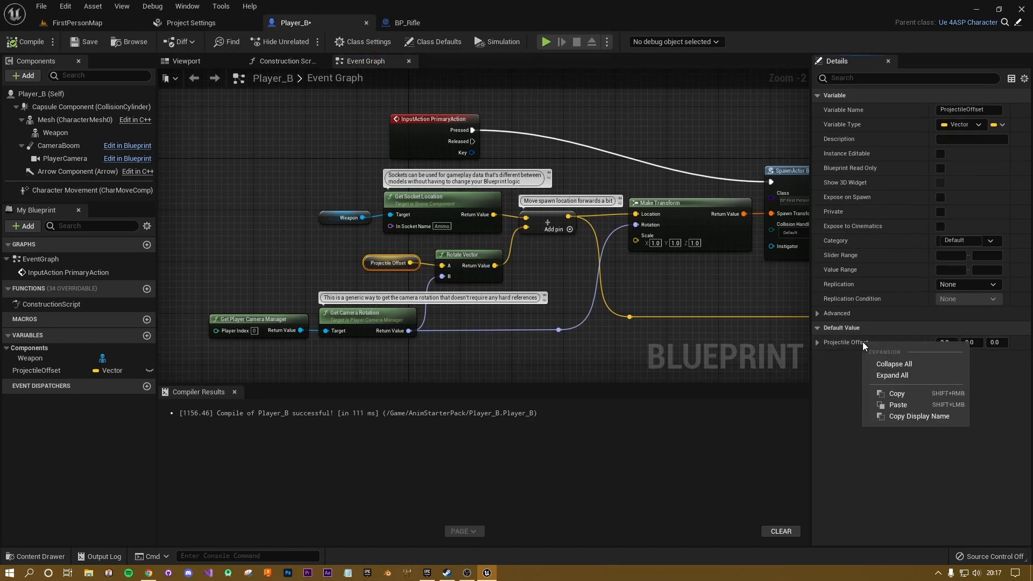
left_click(898, 404)
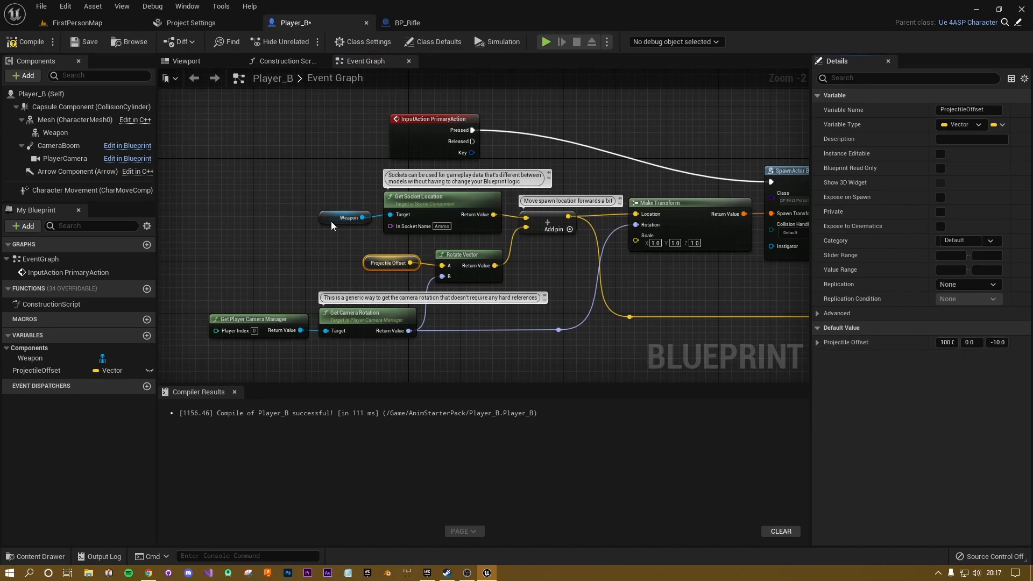
left_click(22, 42)
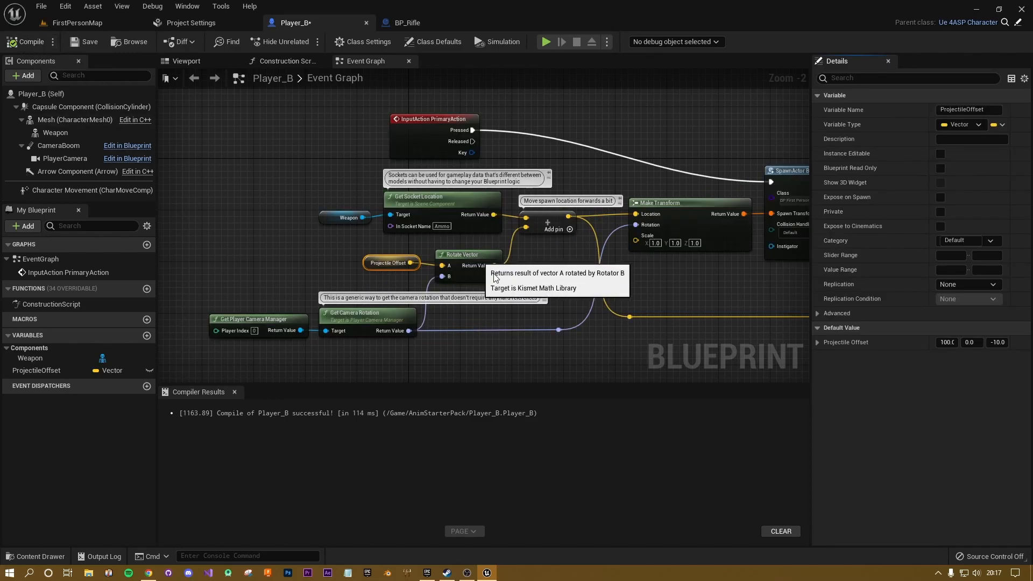
Review the Weapon component's details and the node chain through Play Sound at Location, and recompile Player_B.
right_click_drag(538, 365, 518, 311)
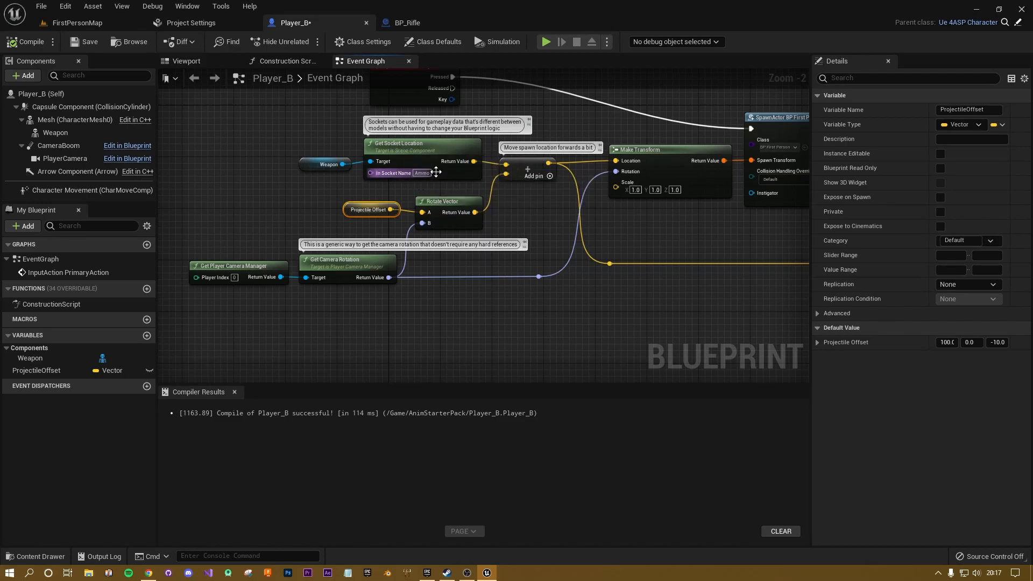
left_click(57, 132)
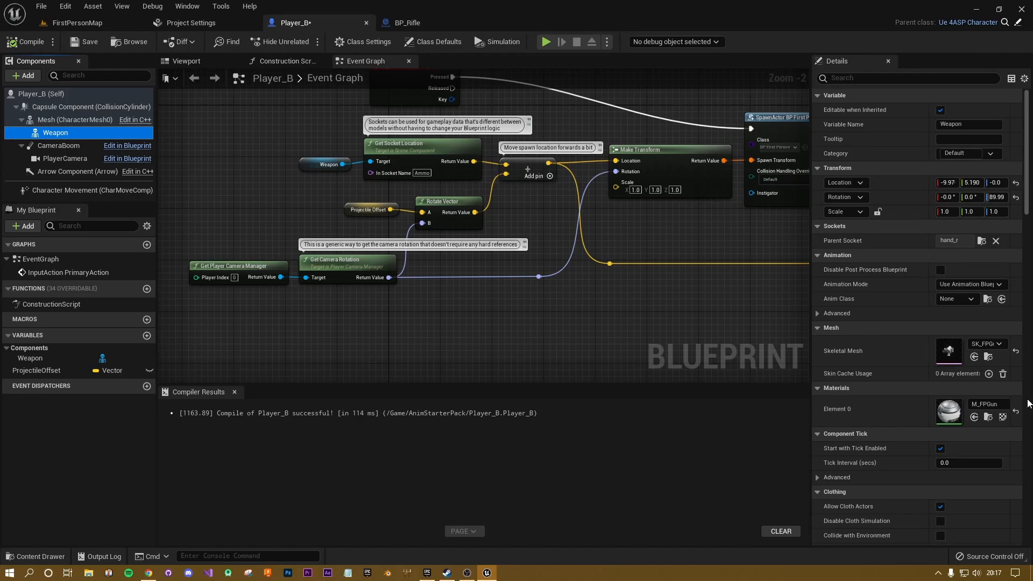
right_click_drag(734, 323, 528, 360)
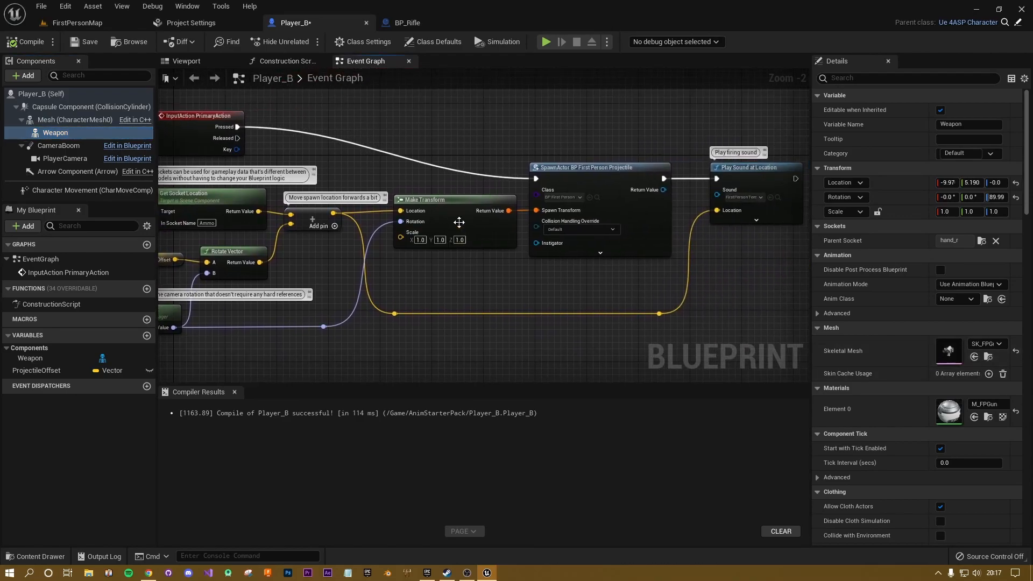
right_click_drag(554, 292, 446, 285)
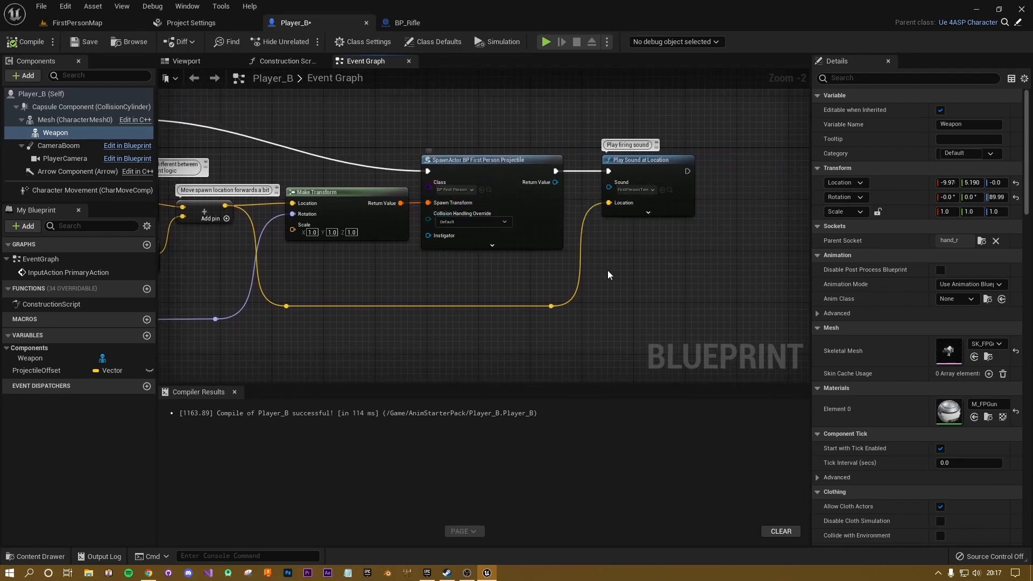
right_click_drag(608, 271, 558, 281)
left_click(28, 43)
Play-test the level by firing several projectiles while standing and moving forward, and end the preview.
left_click(545, 42)
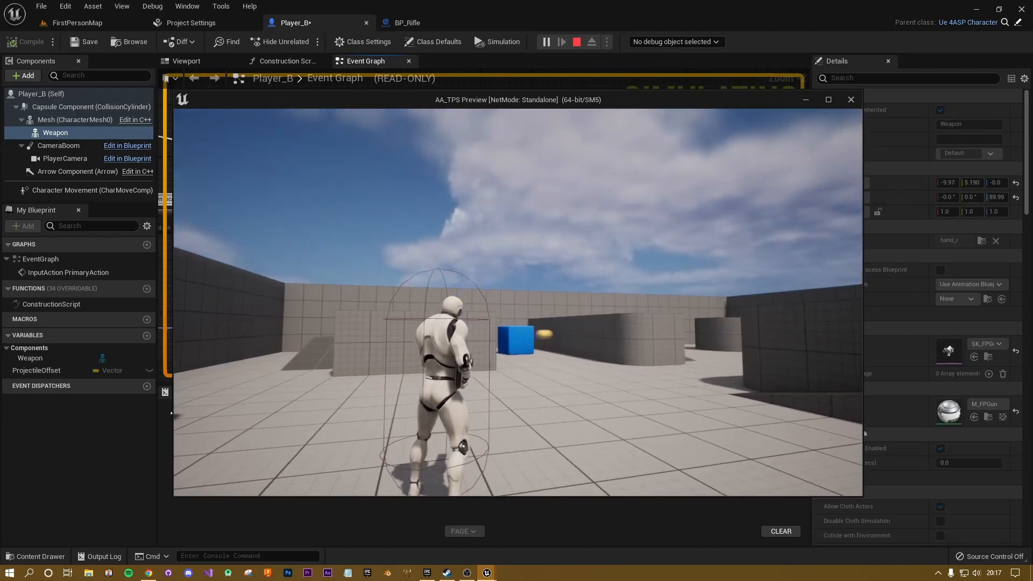
left_click(518, 302)
left_click(518, 302)
left_click(517, 302)
left_click(517, 302)
left_click(517, 303)
left_click(518, 302)
key("w")
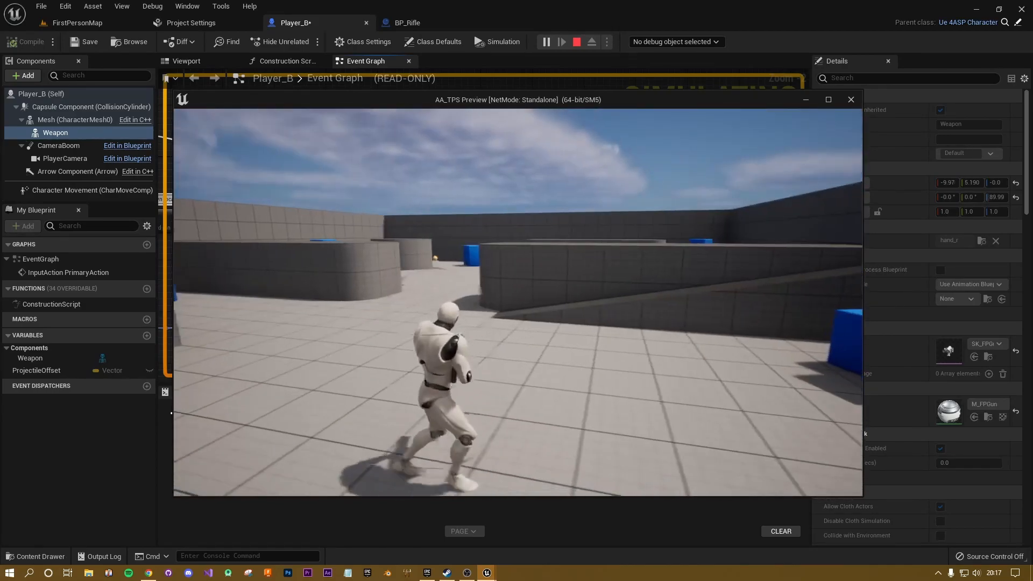
left_click(518, 302)
left_click(518, 303)
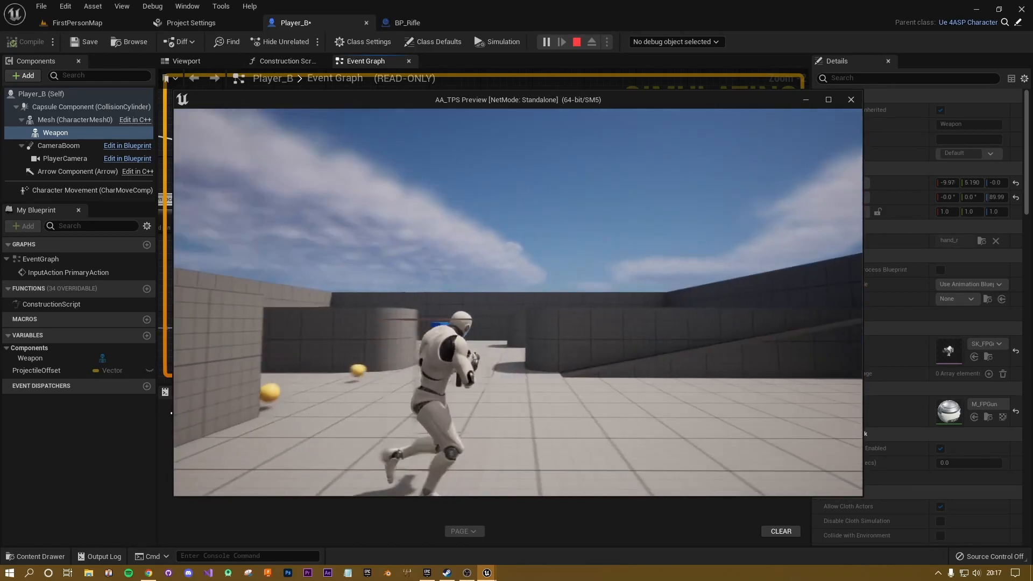
key("Escape")
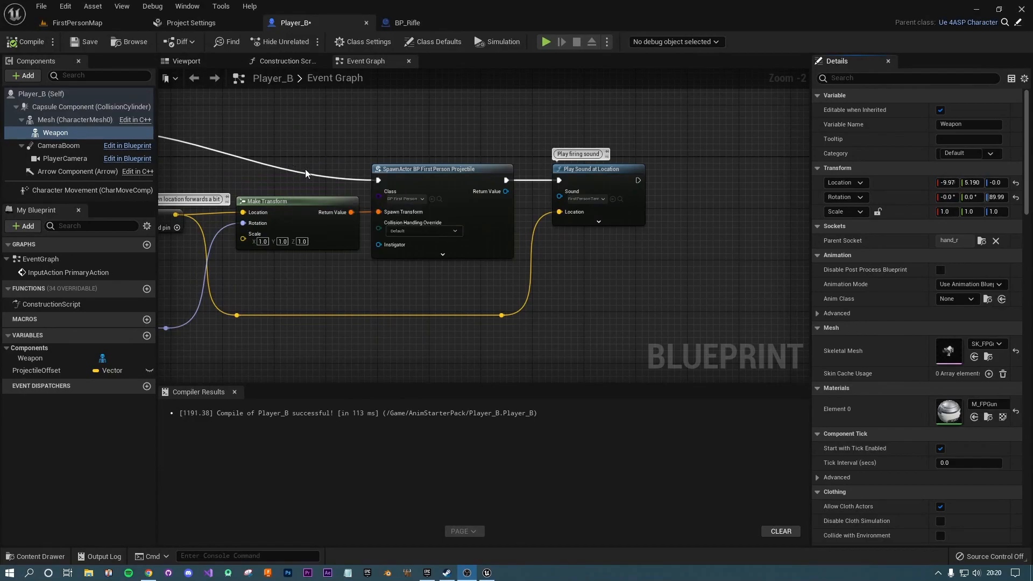
Create a Blueprint Class with HUD as its parent class in the FirstPerson Blueprints folder.
left_click(94, 23)
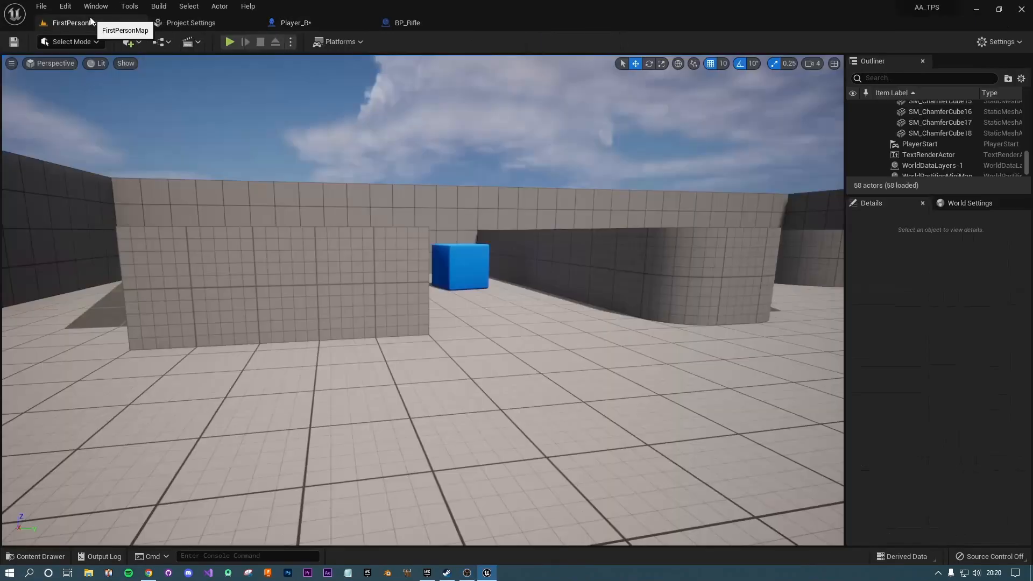
left_click(36, 556)
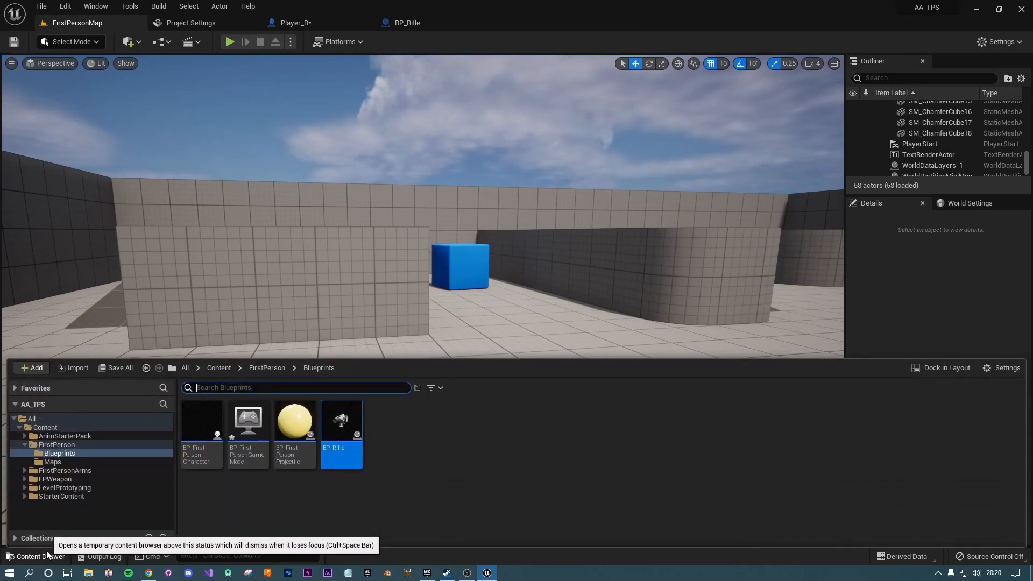
left_click(414, 441)
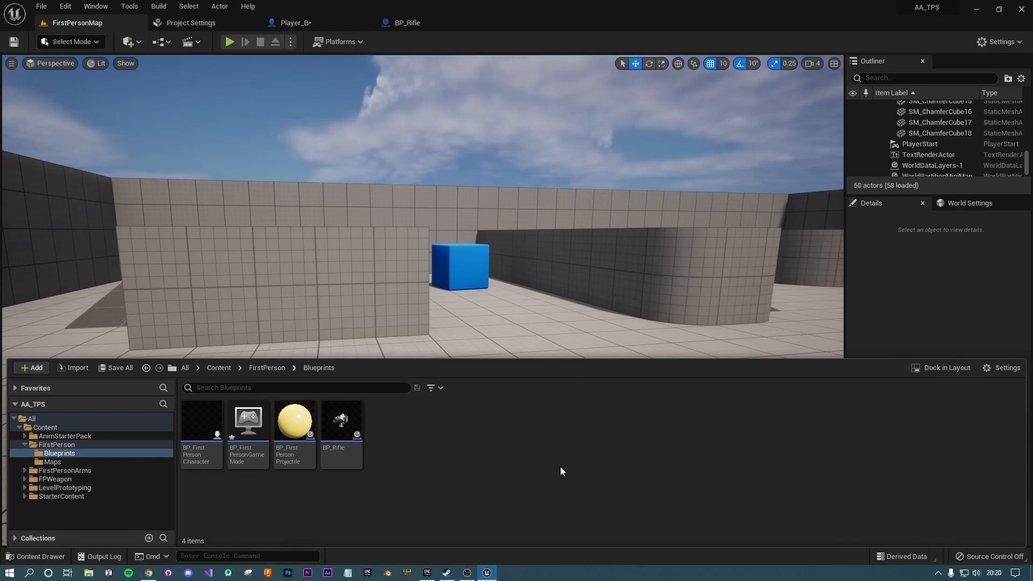
right_click(567, 434)
mouse_move(590, 426)
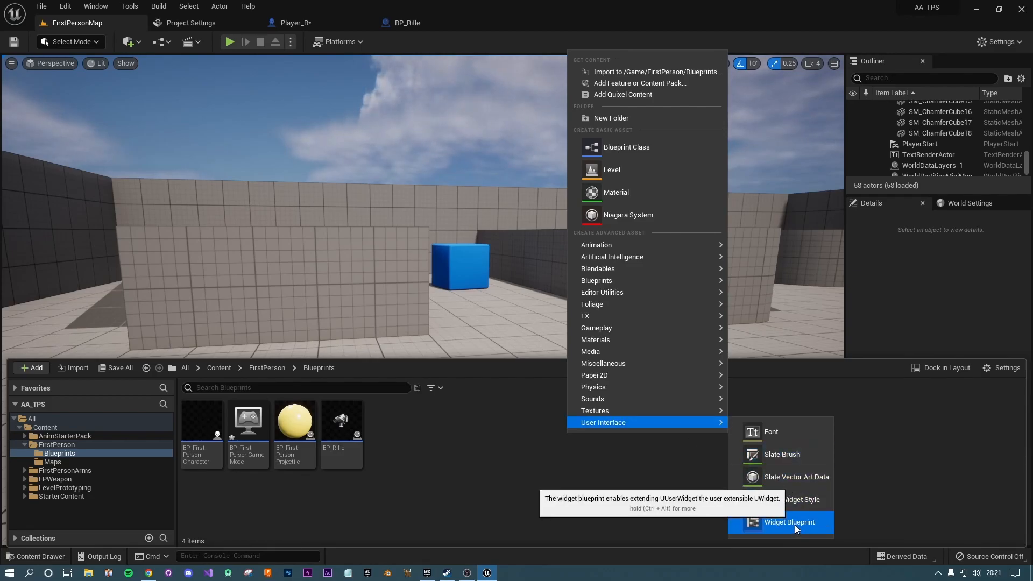
left_click(615, 150)
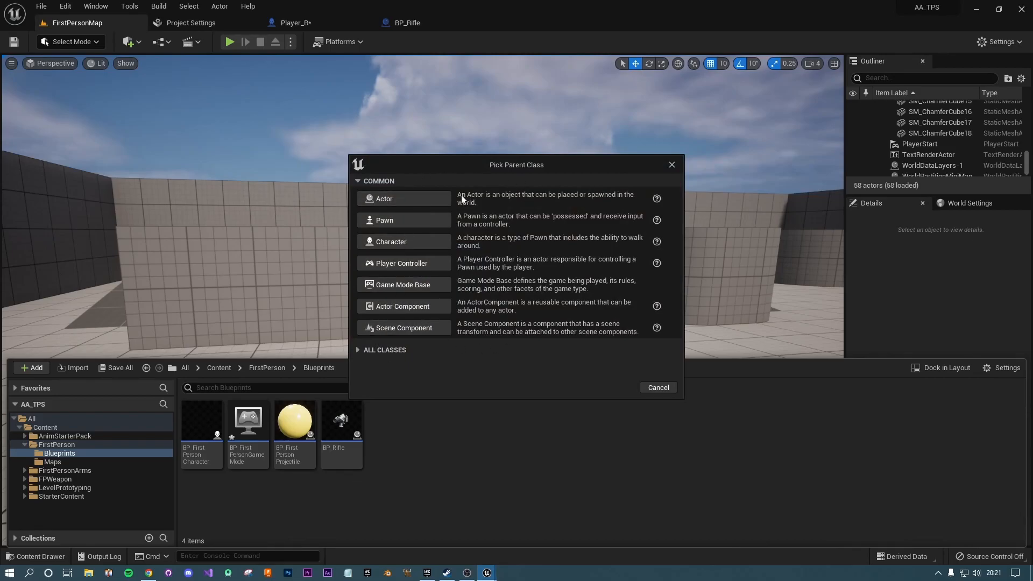
left_click(357, 351)
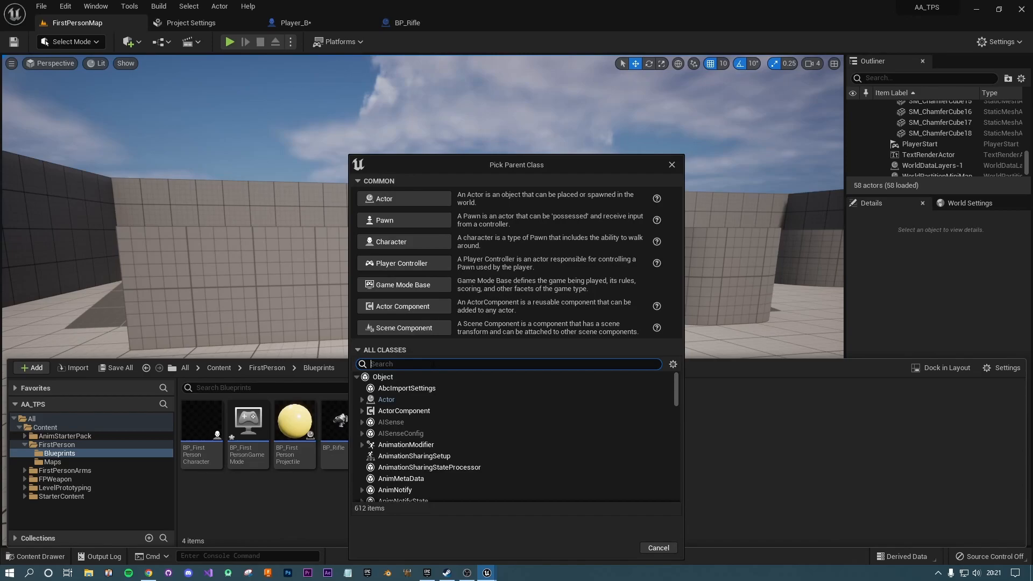
type("hud")
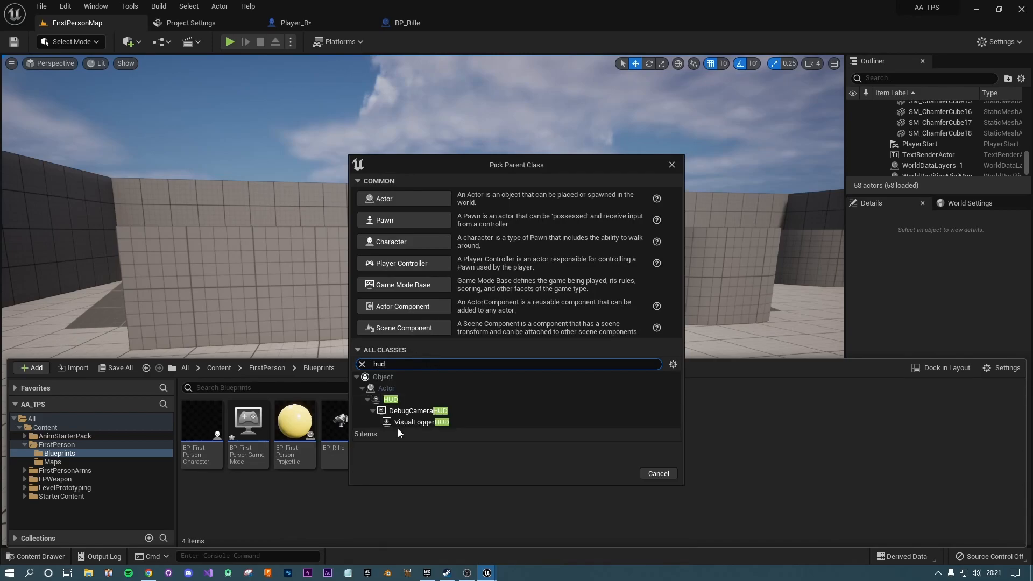
left_click(386, 401)
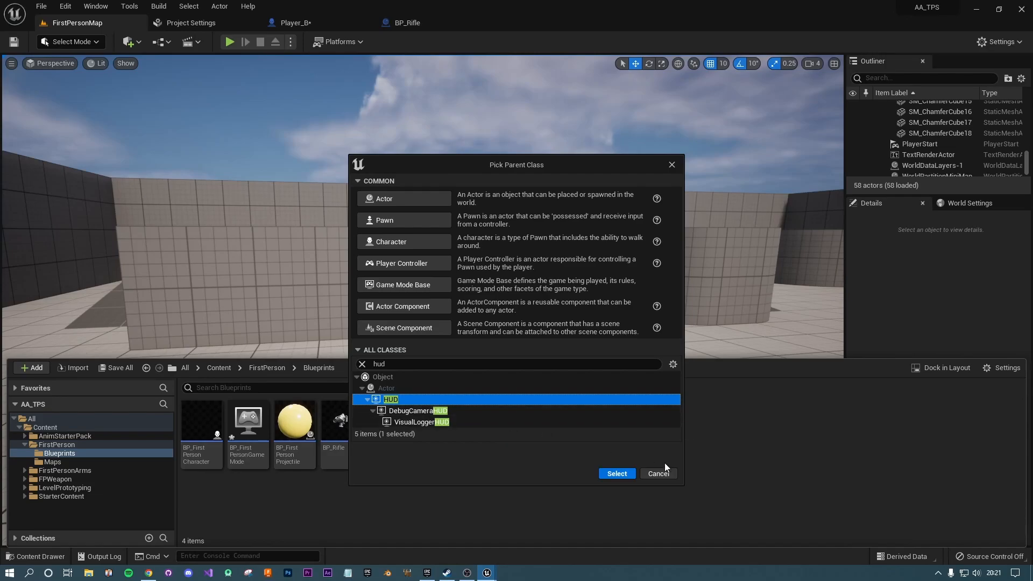
left_click(617, 473)
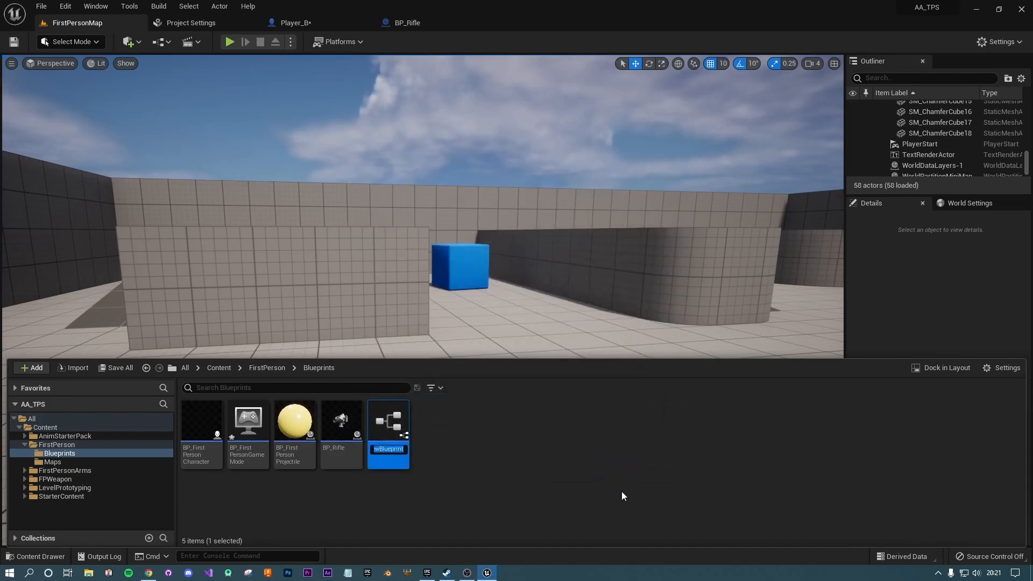
Name the new HUD blueprint MainHUD_Class.
type("Ma")
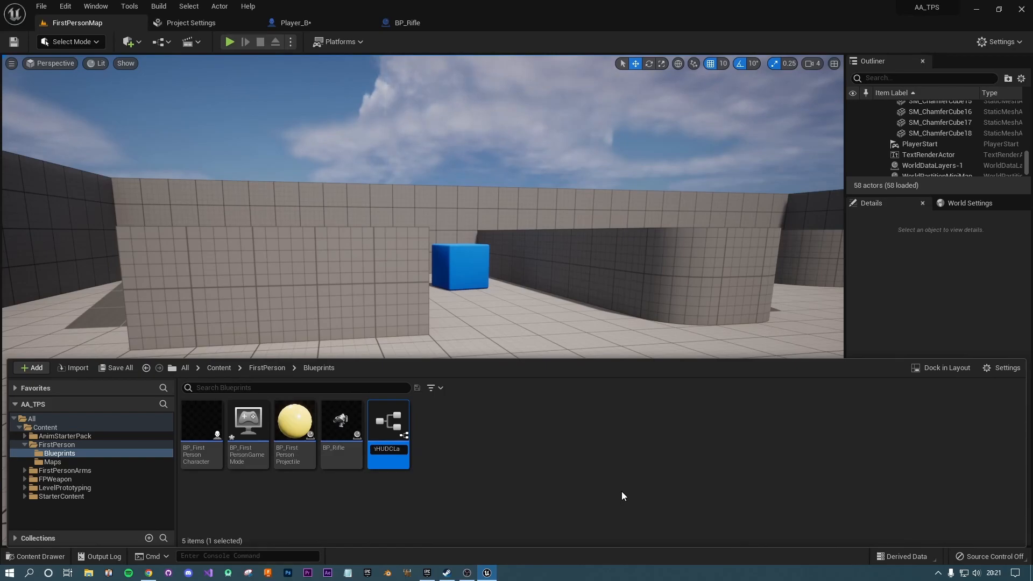
type("inHUDCla")
key("BackSpace")
key("BackSpace")
key("BackSpace")
type("_Class")
key("Return")
left_click(546, 467)
Open MainHUD_Class's Event Graph and connect a Create Widget node to Event BeginPlay.
double_click(388, 422)
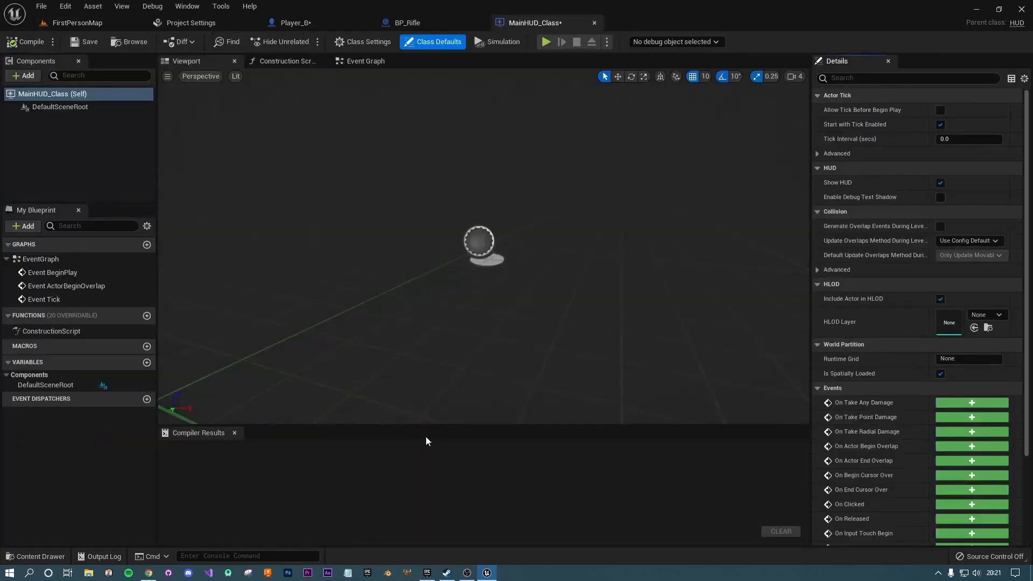
left_click(361, 59)
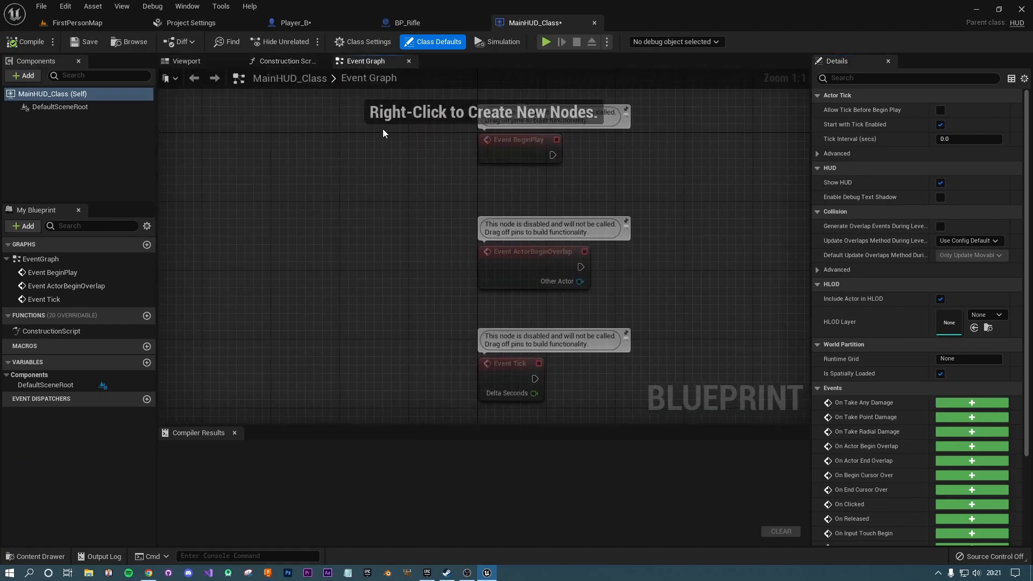
right_click_drag(361, 204, 442, 223)
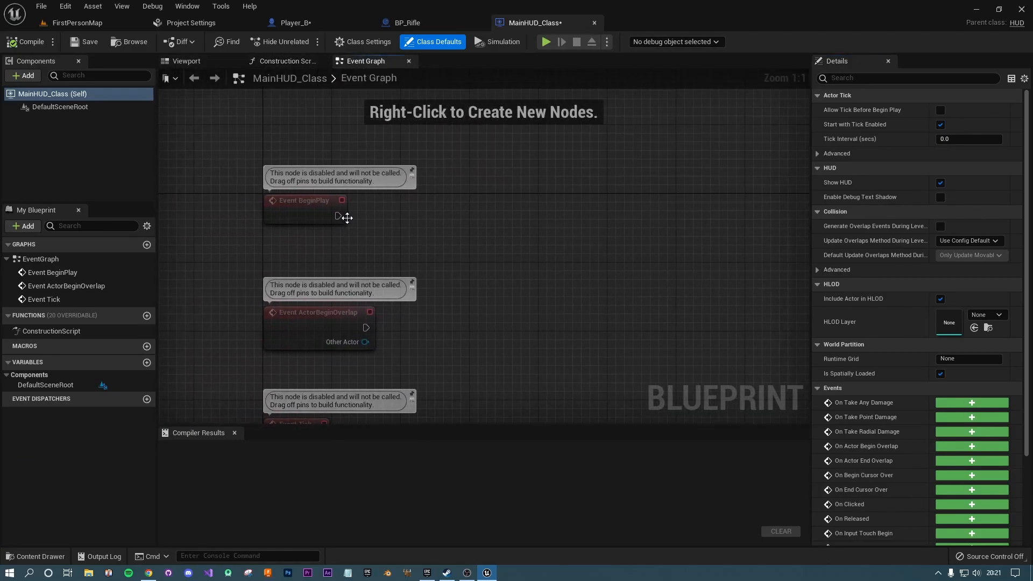
left_click_drag(339, 215, 448, 197)
type("create wid")
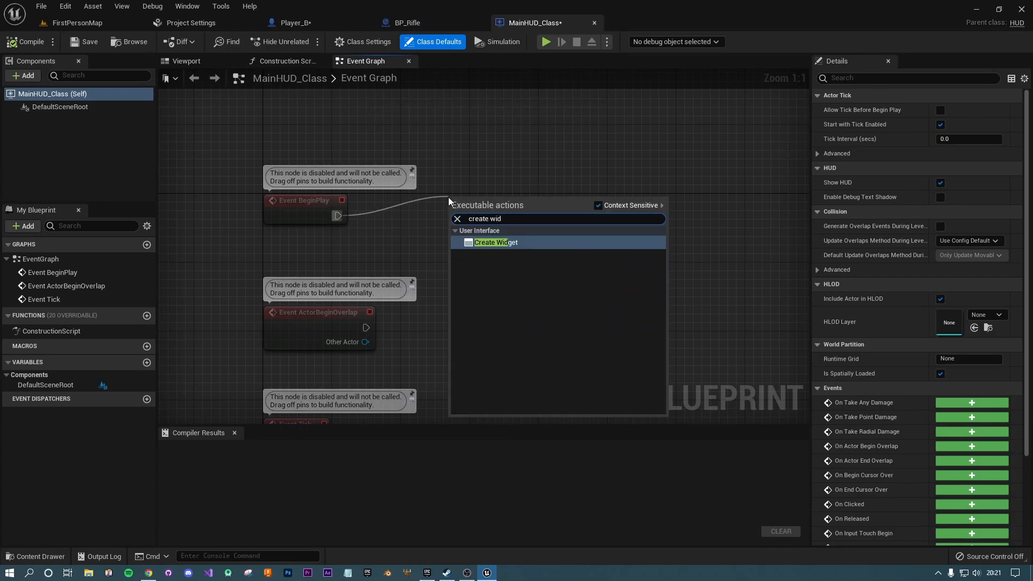
key("Return")
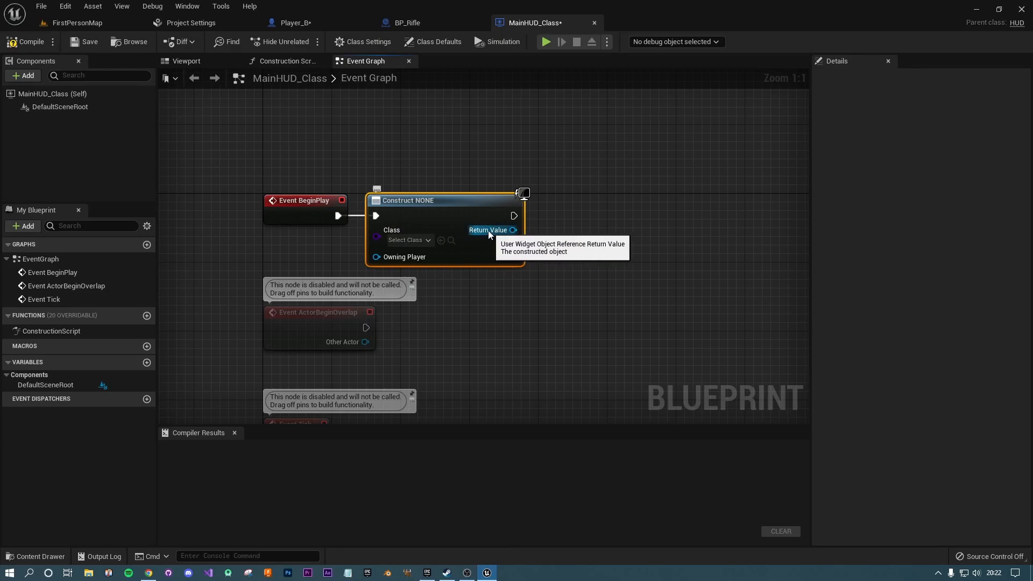
Add an Add to Viewport node from the Create Widget node's Return Value and place it right beside that node.
left_click_drag(513, 231, 614, 230)
type("add to")
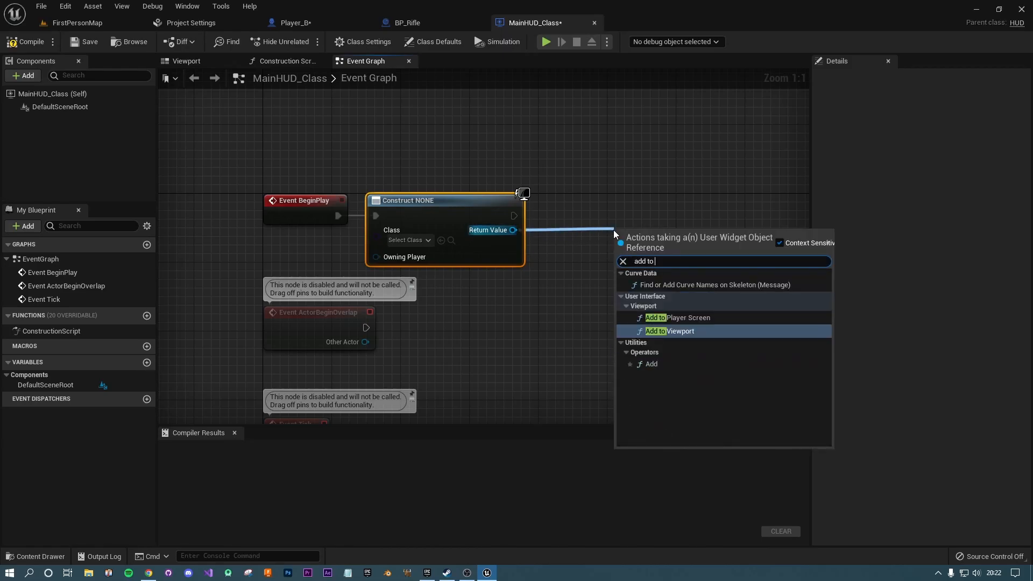
left_click(679, 331)
left_click_drag(667, 237, 598, 203)
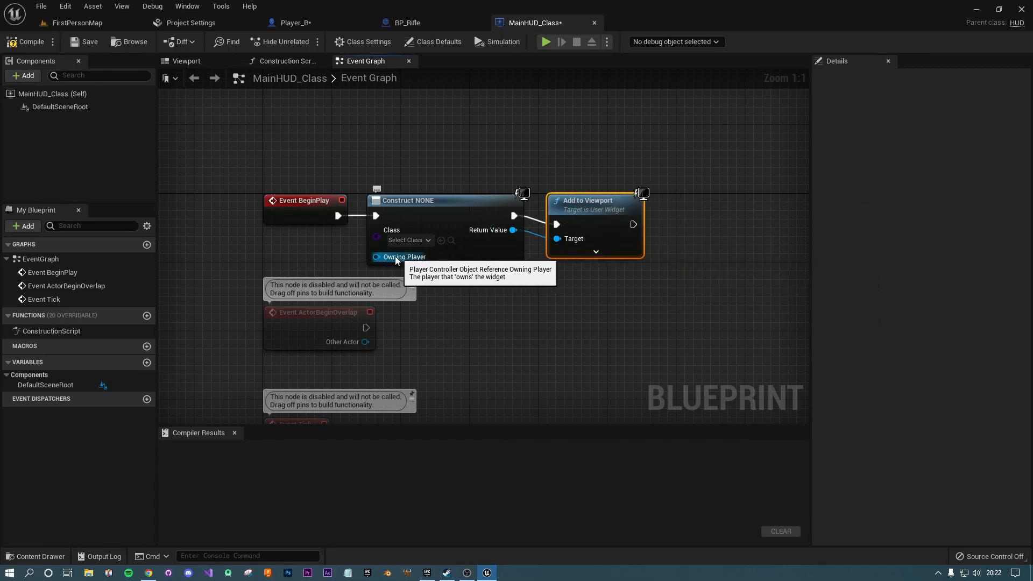
Feed a Get Player Controller node into the Create Widget node's Owning Player, align it below Event BeginPlay, and compile the blueprint.
left_click_drag(376, 258, 238, 241)
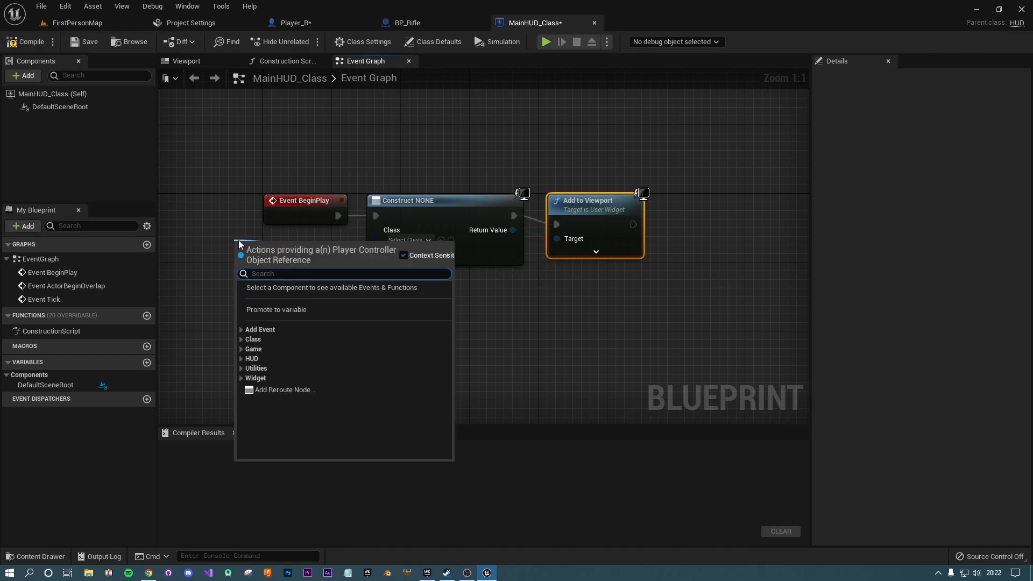
type("get pl")
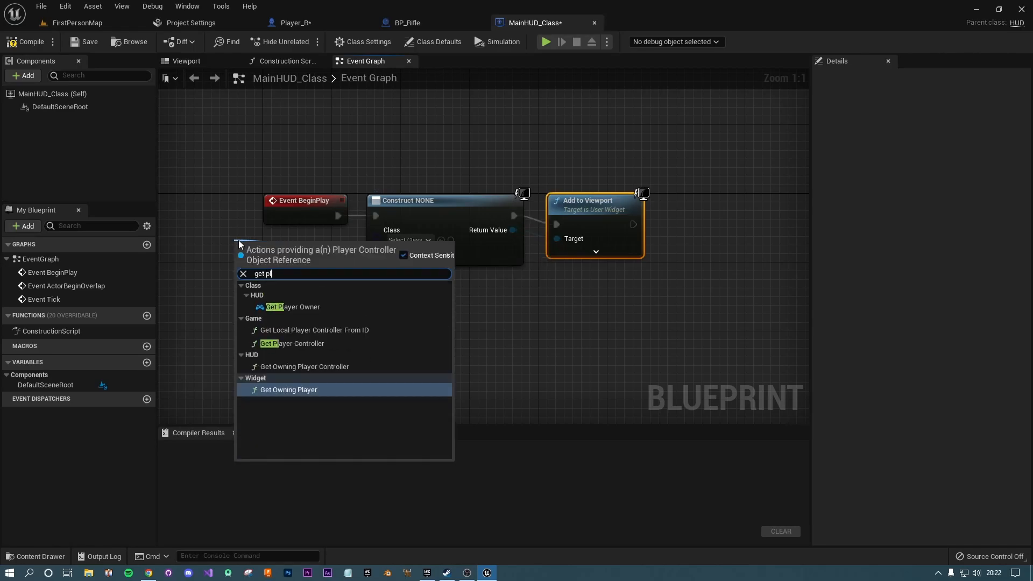
type("ayer controller")
key("Return")
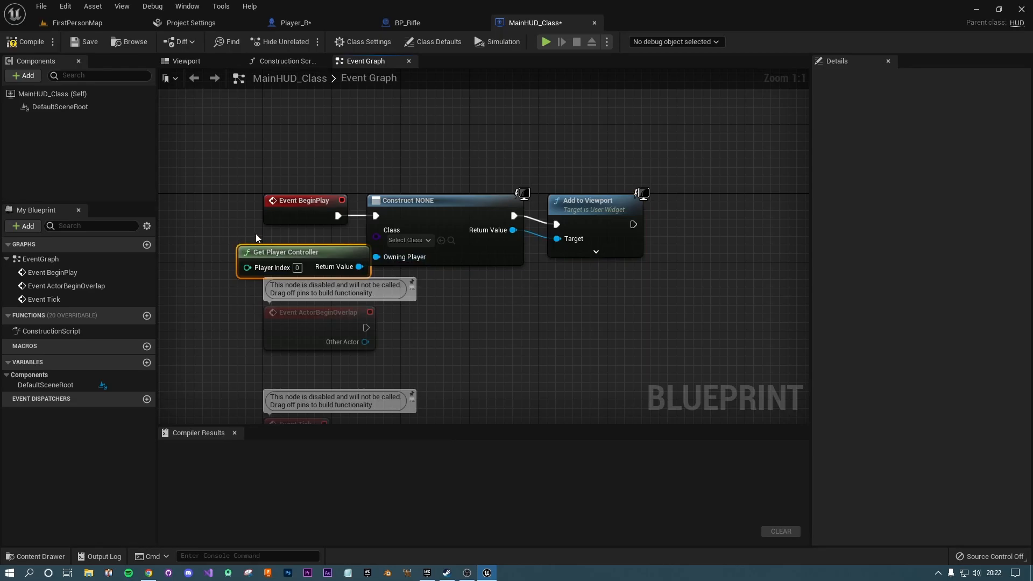
left_click_drag(309, 253, 283, 244)
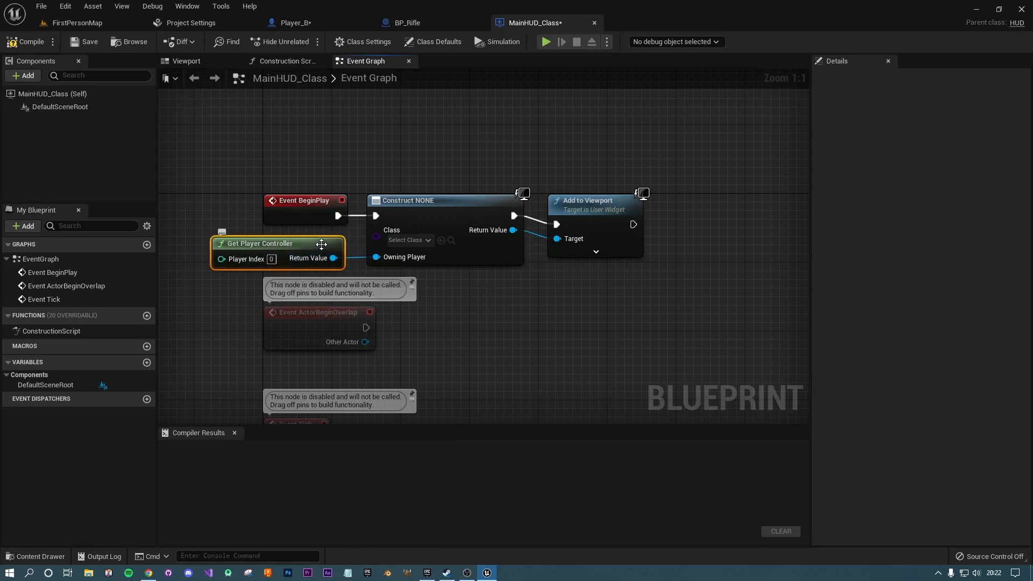
left_click_drag(325, 249, 333, 249)
left_click(443, 289)
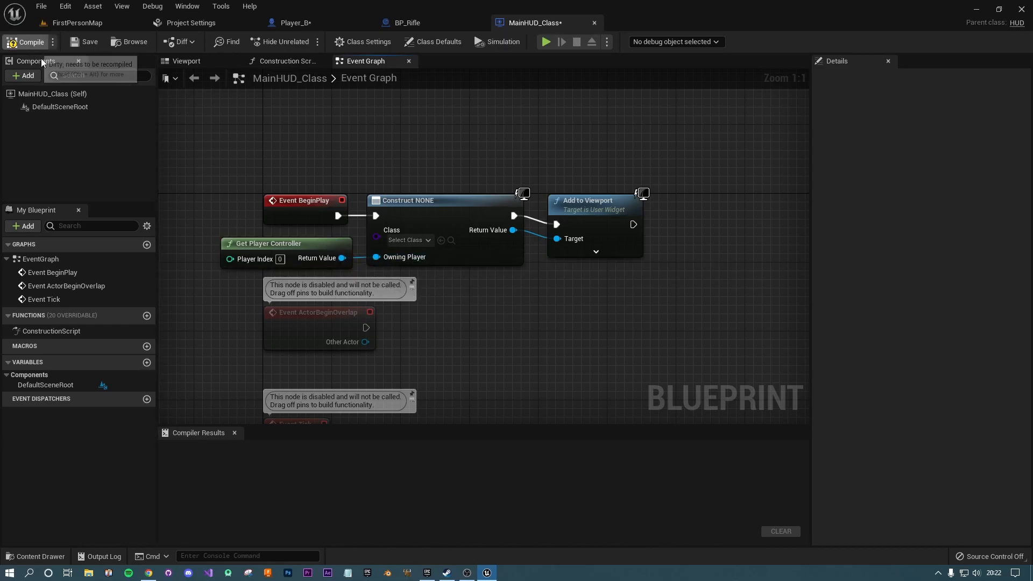
left_click(26, 42)
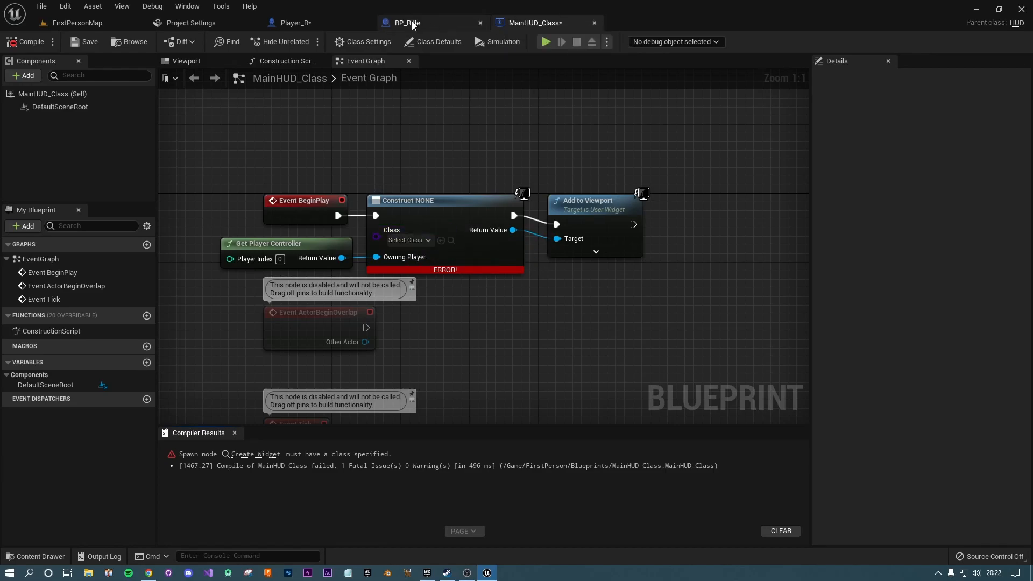
Create a Widget Blueprint based on UserWidget in the FirstPerson Blueprints folder and name it Crosshair.
left_click(61, 24)
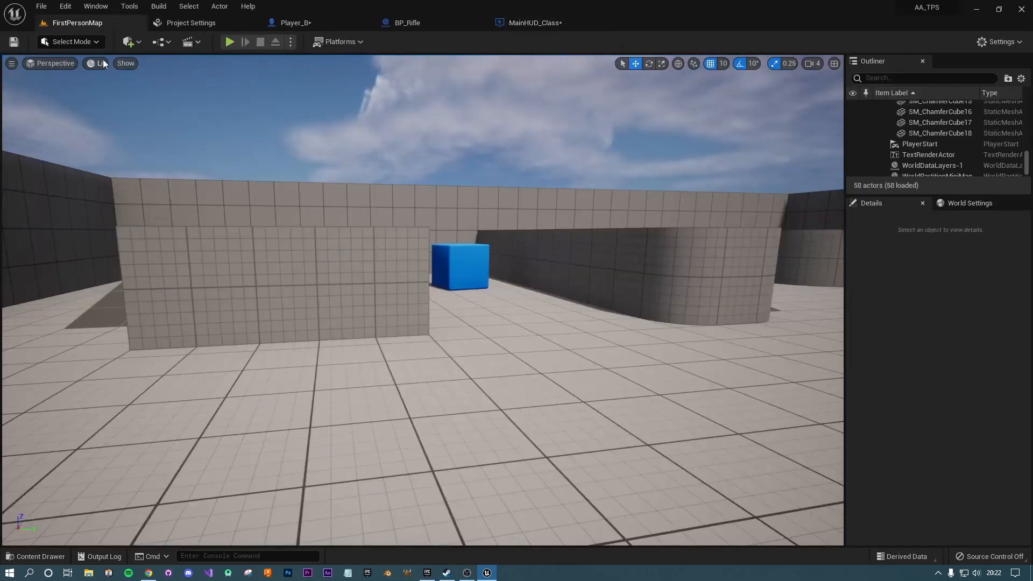
left_click(36, 556)
left_click(531, 466)
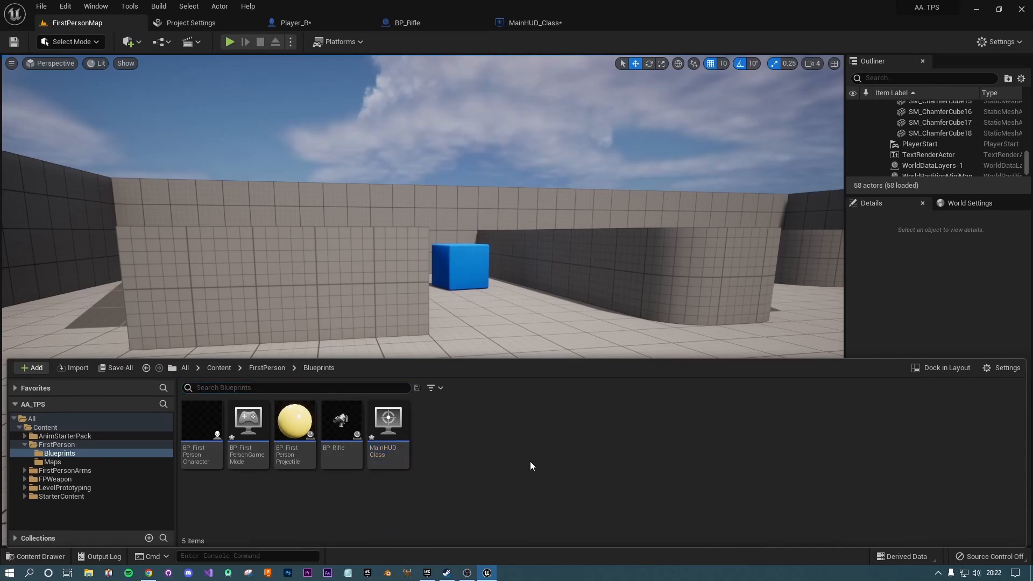
right_click(471, 446)
mouse_move(483, 437)
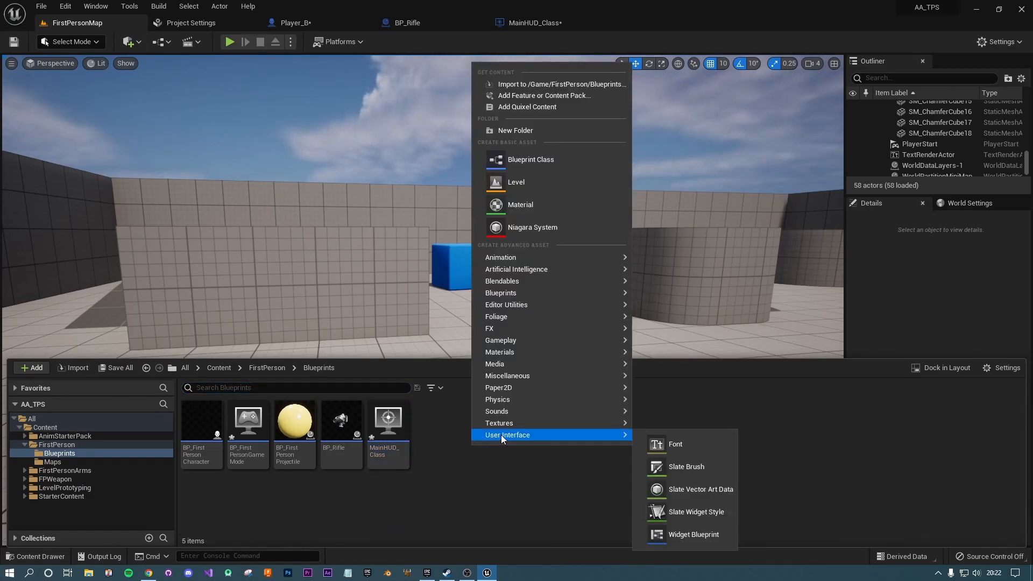
left_click(695, 539)
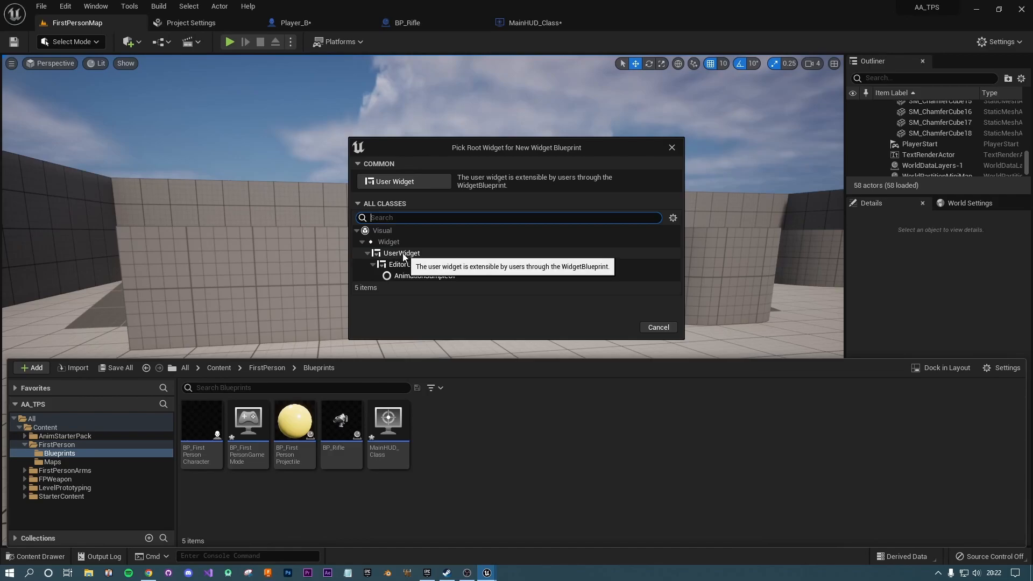
left_click(384, 254)
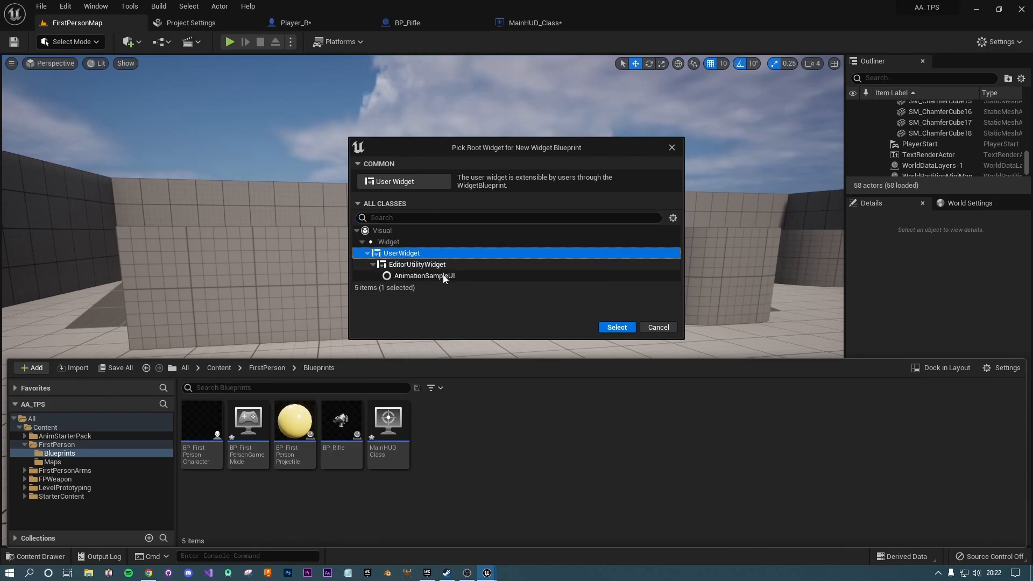
left_click(616, 327)
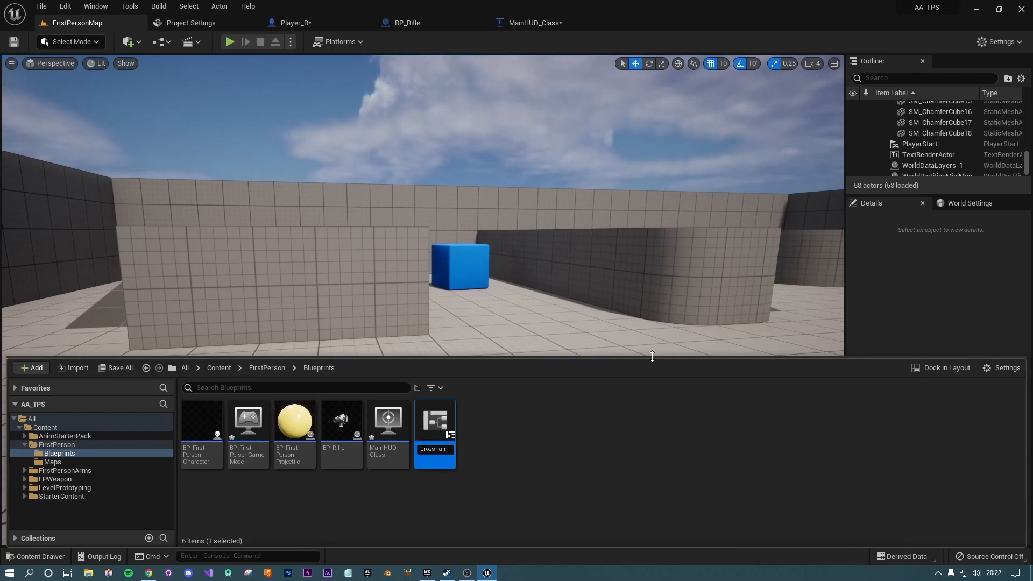
key("Return")
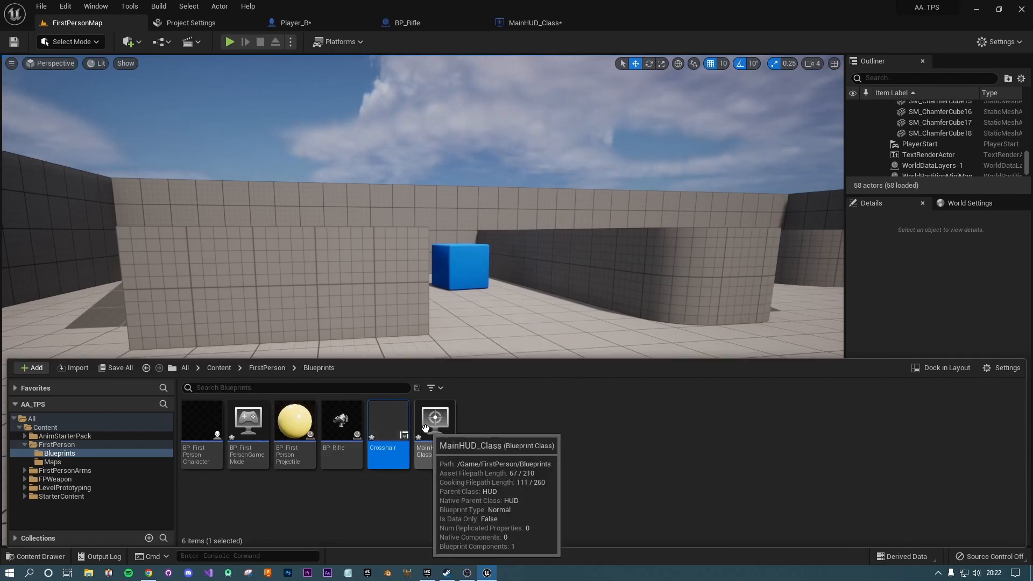
Set the Create Widget node's class to Crosshair in MainHUD_Class, compile, and close that blueprint to return to FirstPersonMap.
left_click(523, 23)
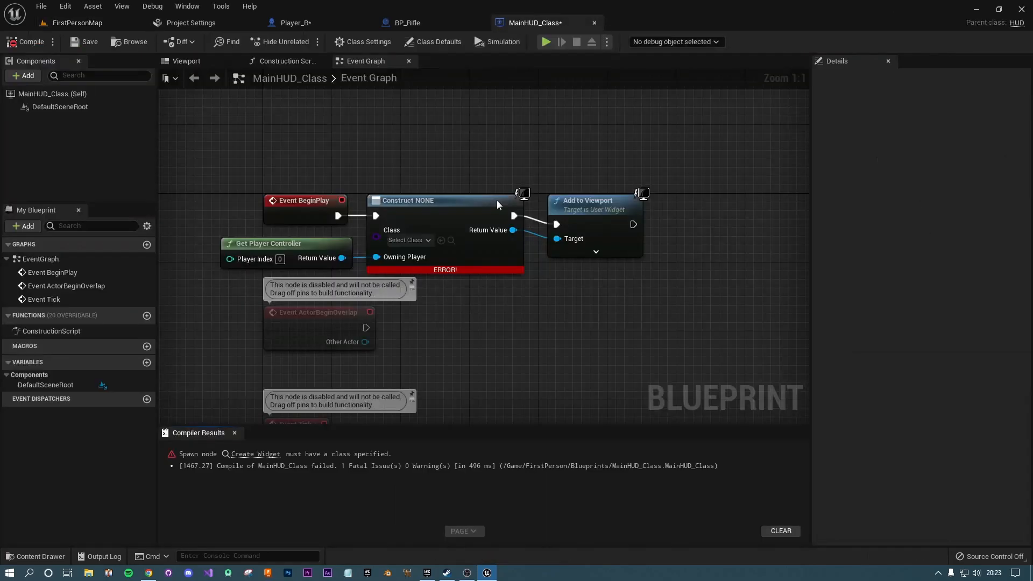
left_click(421, 242)
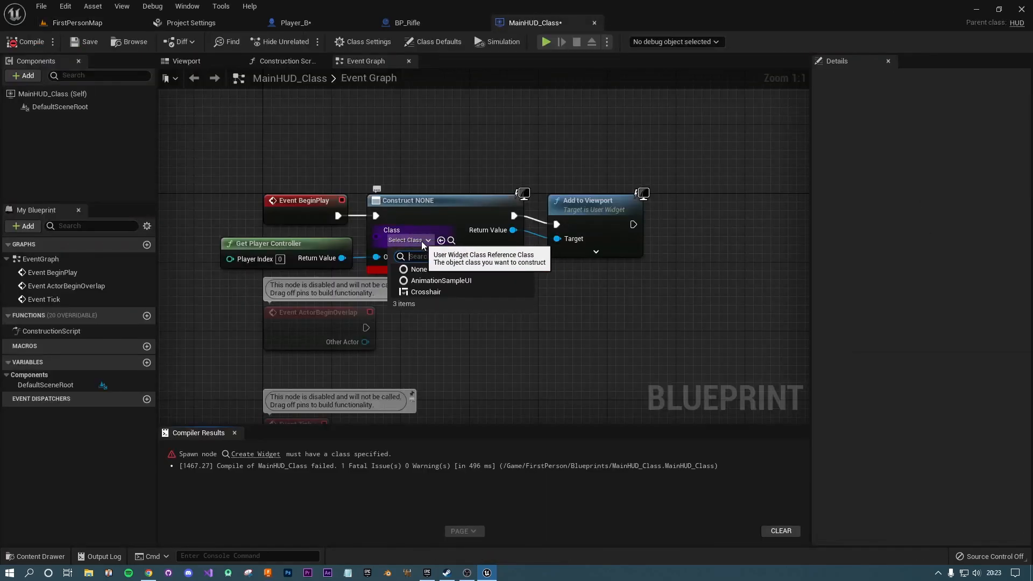
left_click(415, 292)
left_click(26, 42)
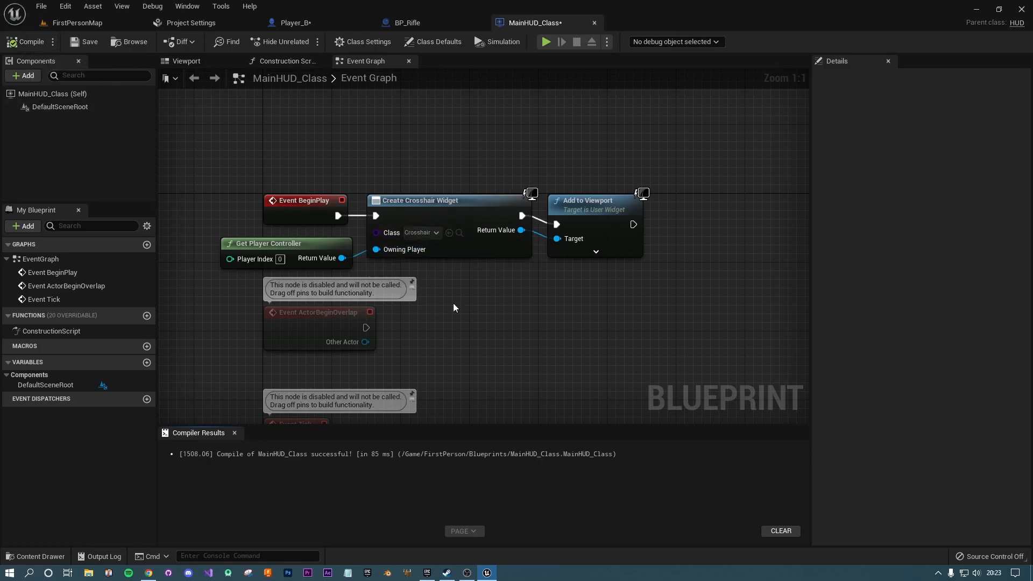
left_click(595, 22)
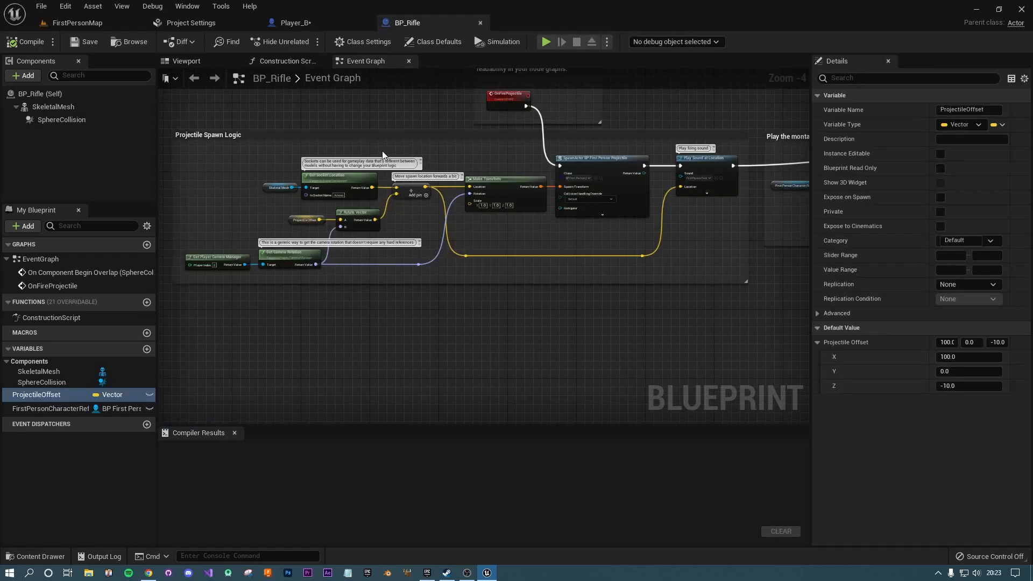
left_click(77, 22)
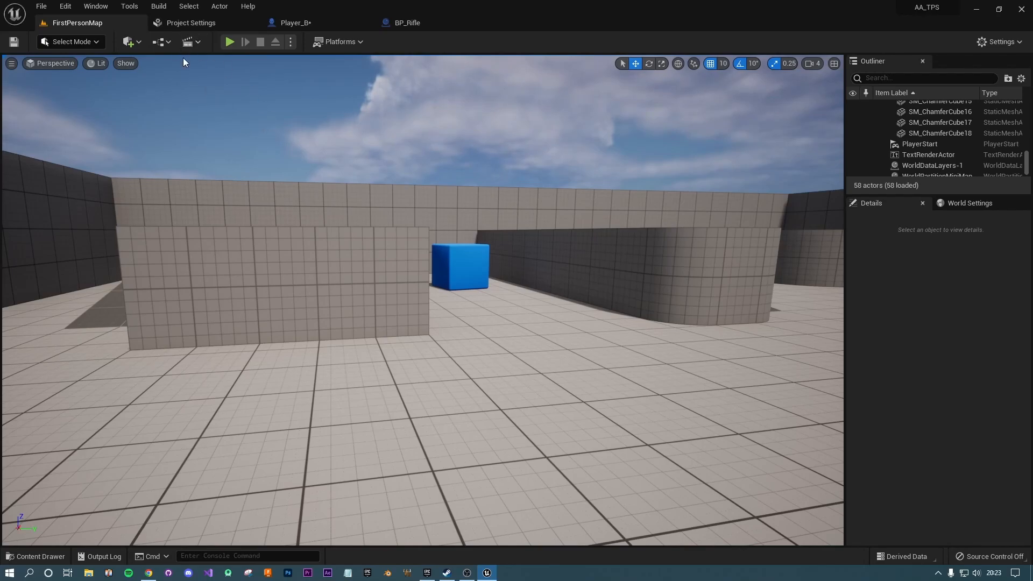
Set the project game mode BP_FirstPersonGameMode's HUD class to MainHUD_Class.
left_click(163, 43)
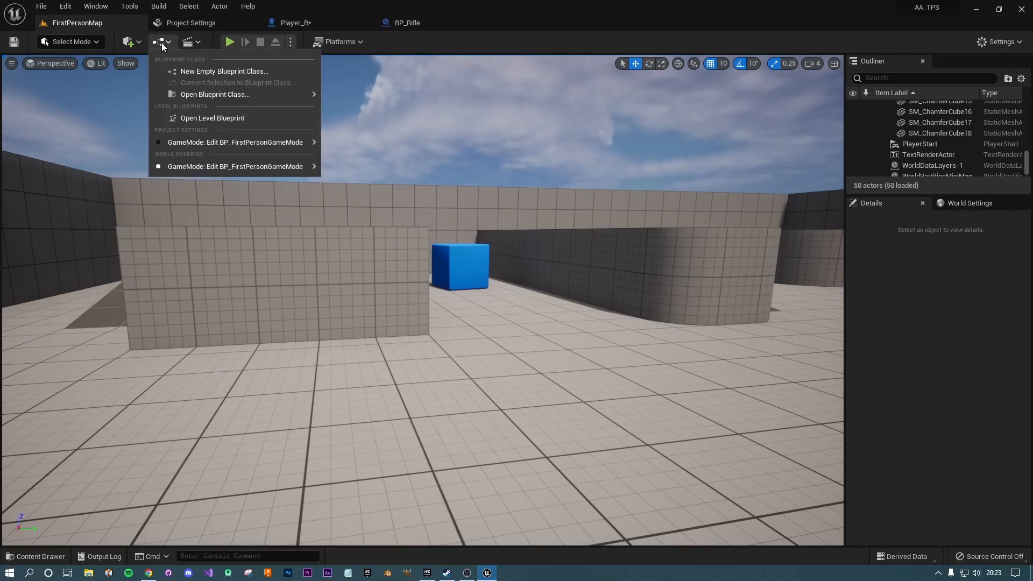
mouse_move(185, 143)
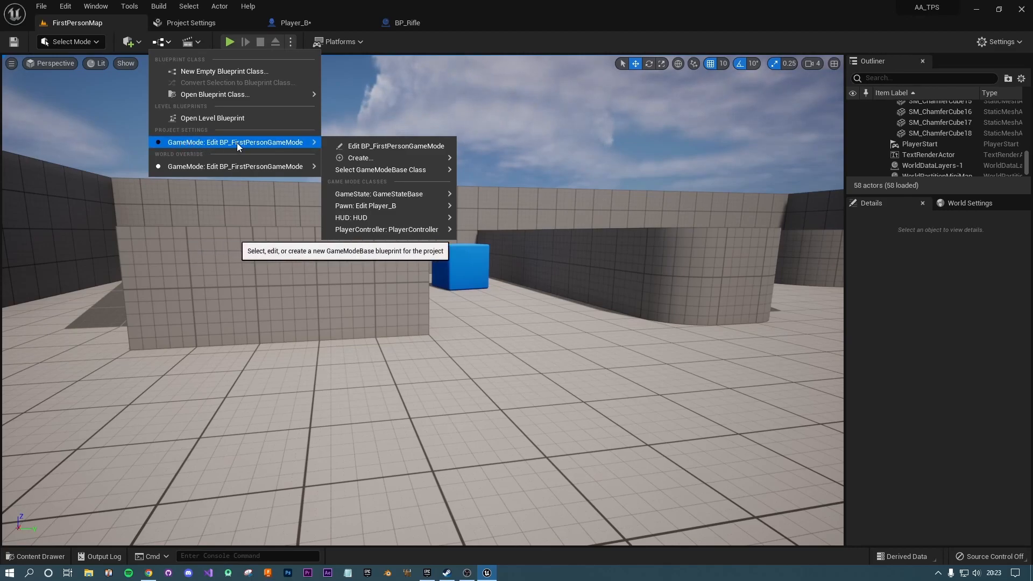
mouse_move(350, 220)
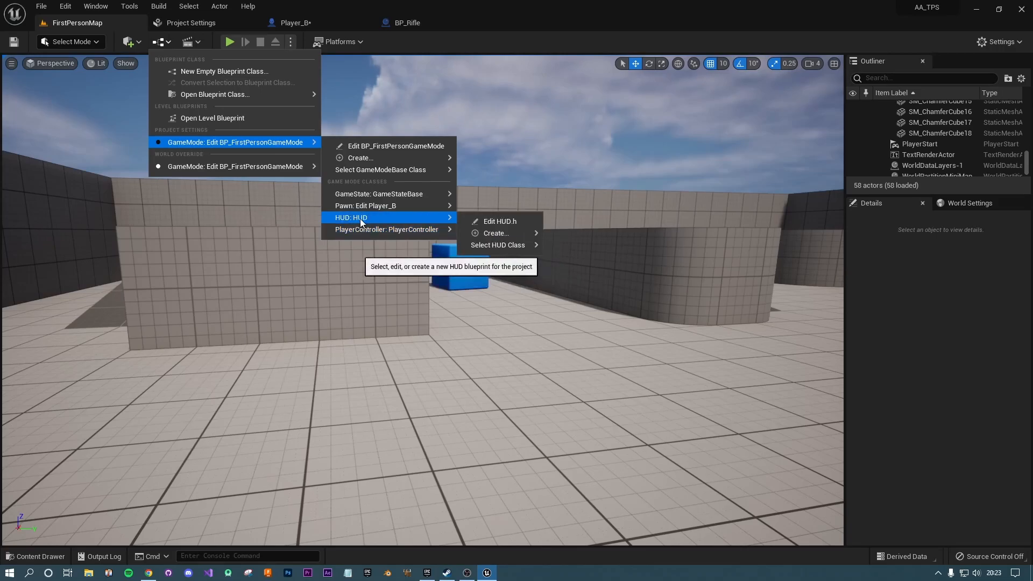
mouse_move(496, 245)
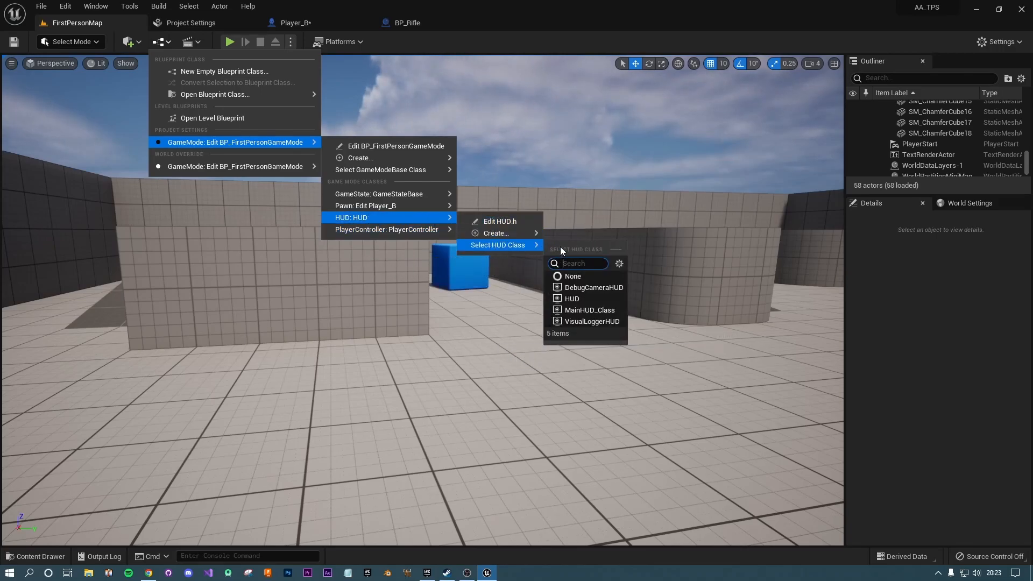
left_click(590, 310)
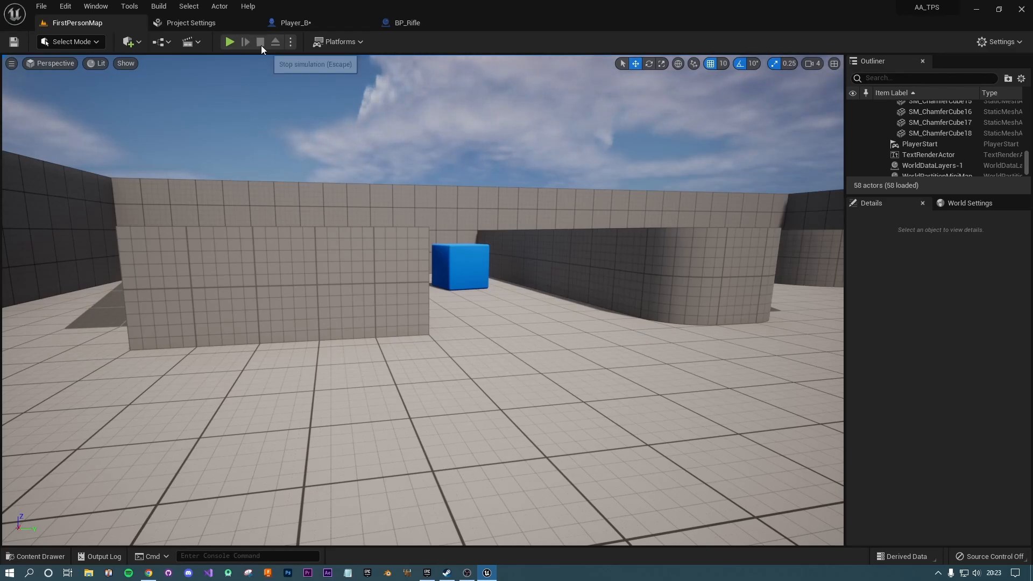
Open the Crosshair widget blueprint from the FirstPerson Blueprints folder and add an Overlay as its root widget.
left_click(35, 557)
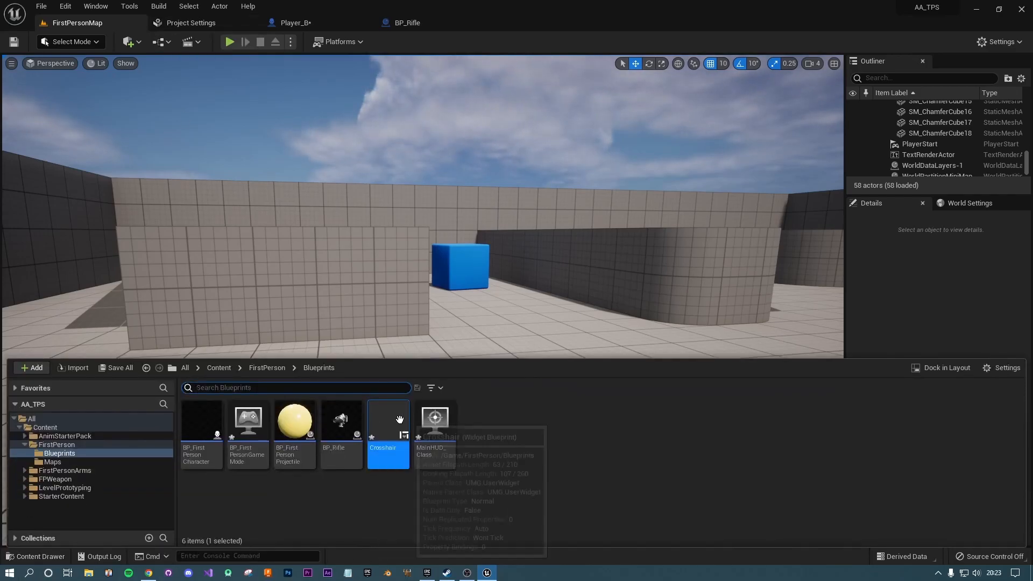
mouse_move(394, 420)
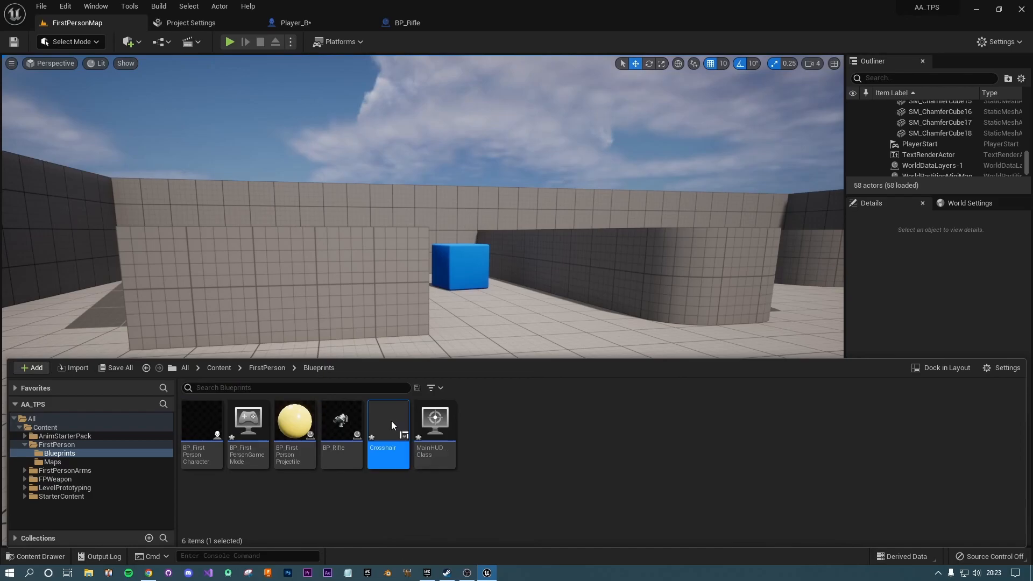
double_click(388, 425)
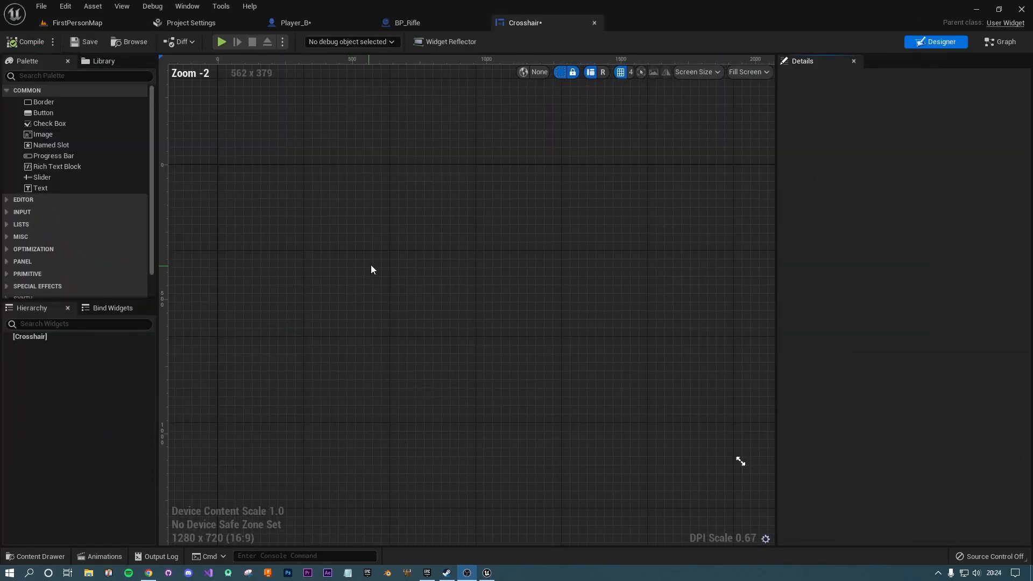
left_click(41, 339)
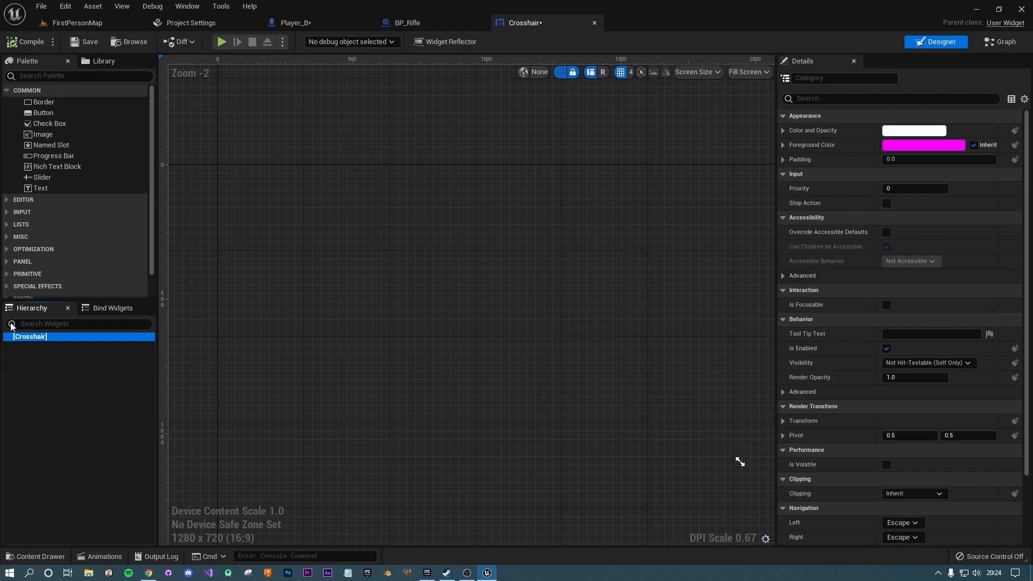
left_click(53, 75)
type("ov")
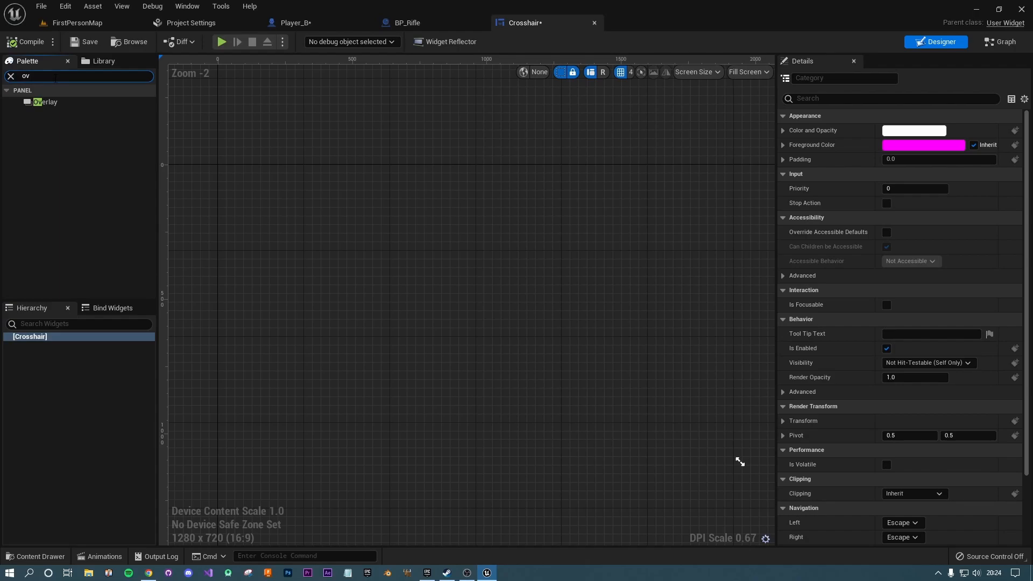
left_click_drag(50, 103, 49, 341)
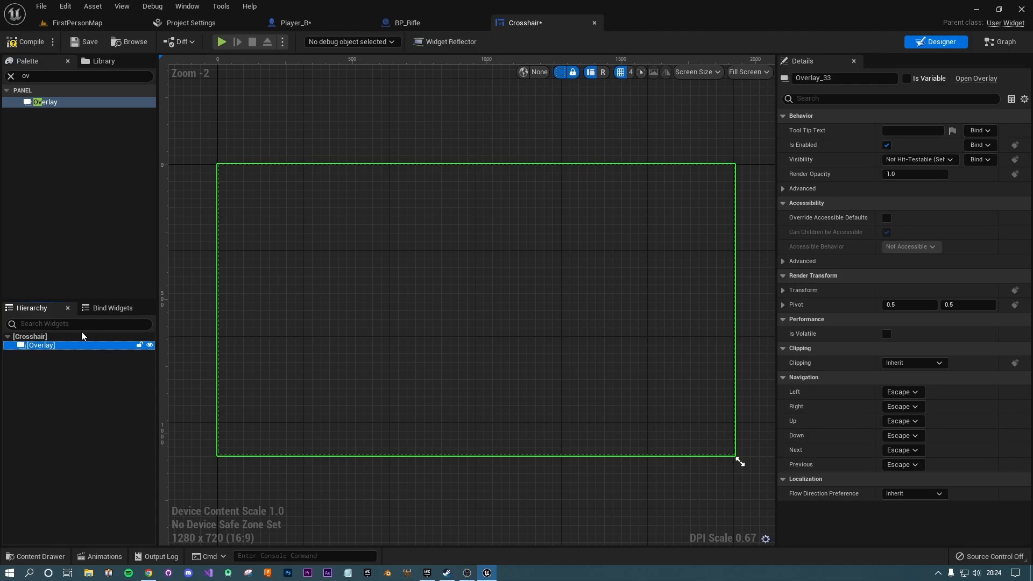
Add a Size Box inside the Overlay and nest an Image widget in that Size Box.
left_click(53, 76)
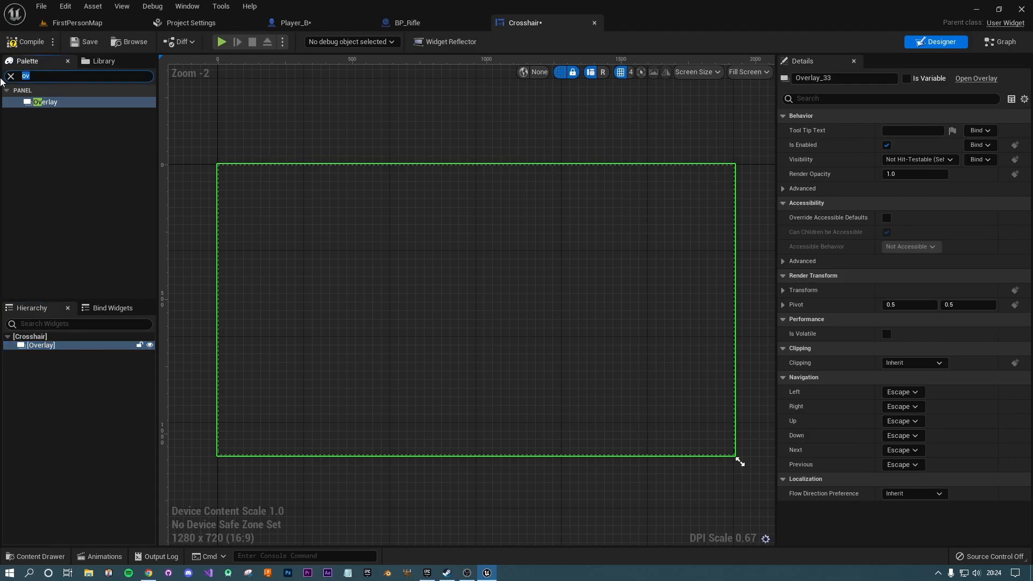
type("size")
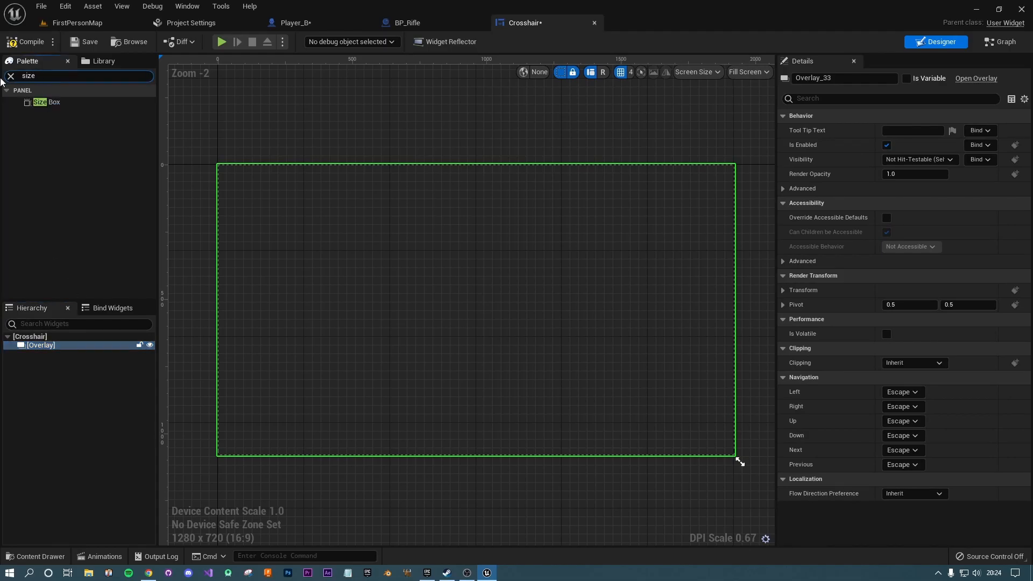
left_click_drag(46, 103, 49, 364)
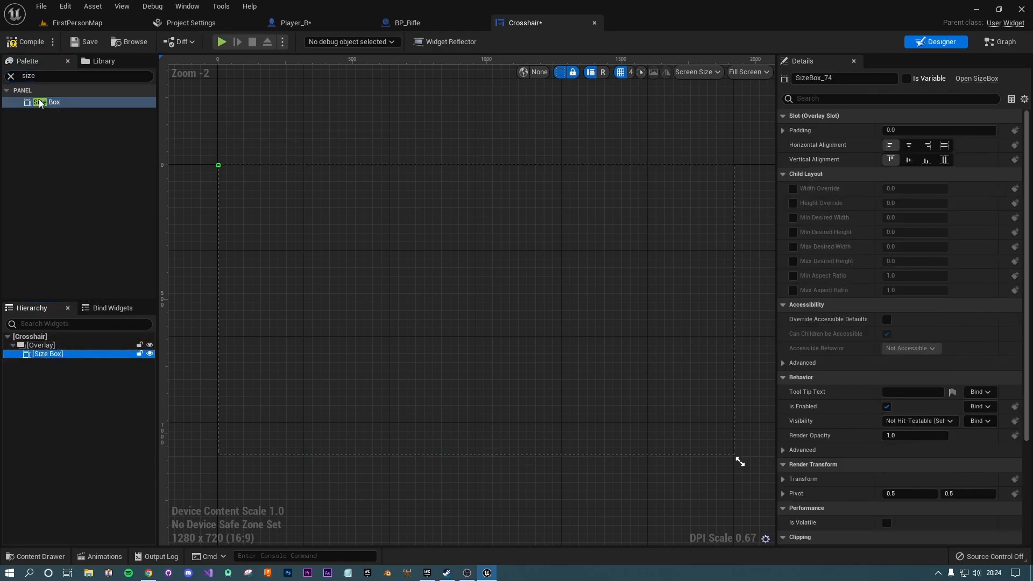
left_click_drag(41, 78, 1, 83)
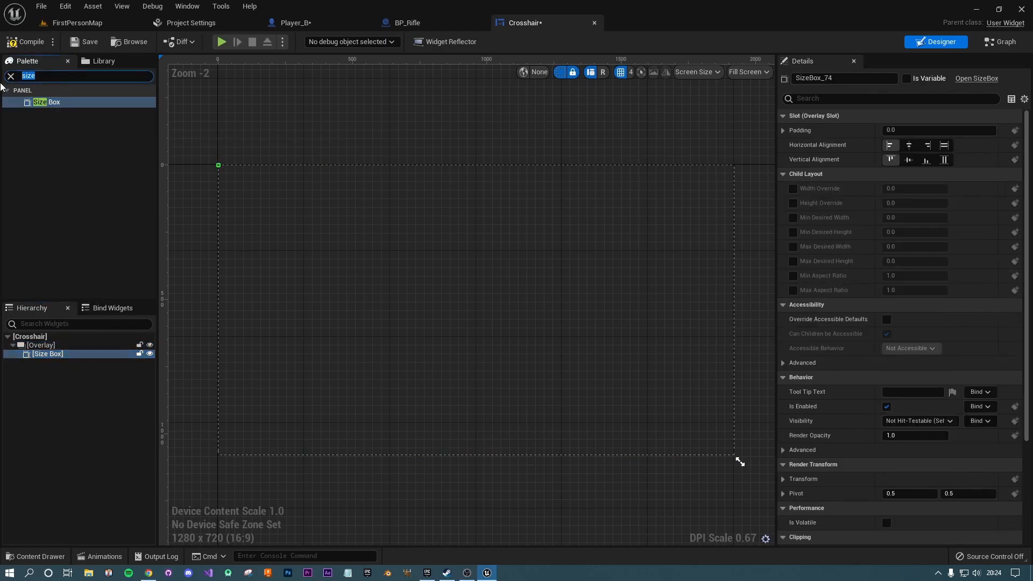
type("image")
left_click_drag(32, 102, 59, 358)
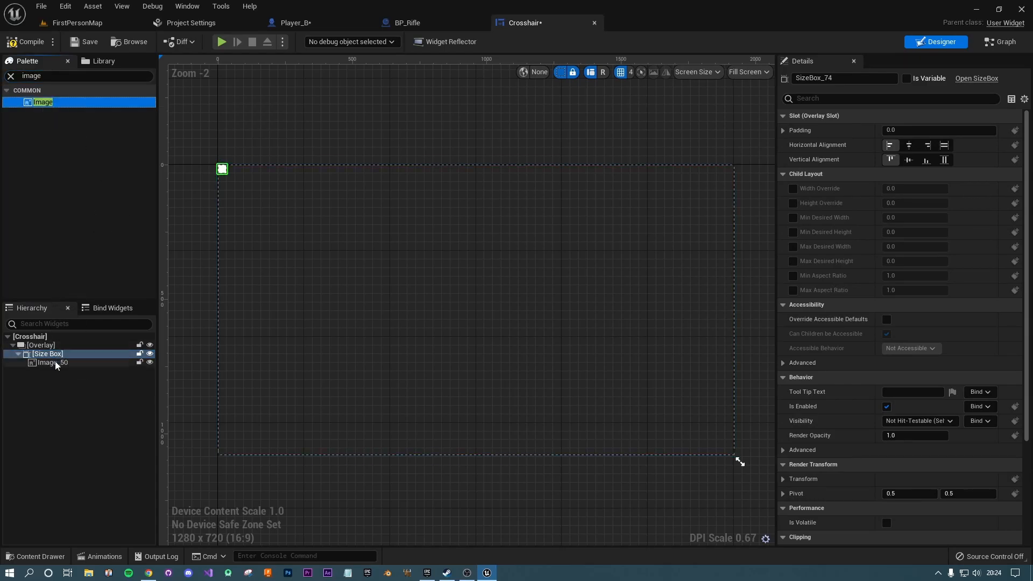
left_click(56, 375)
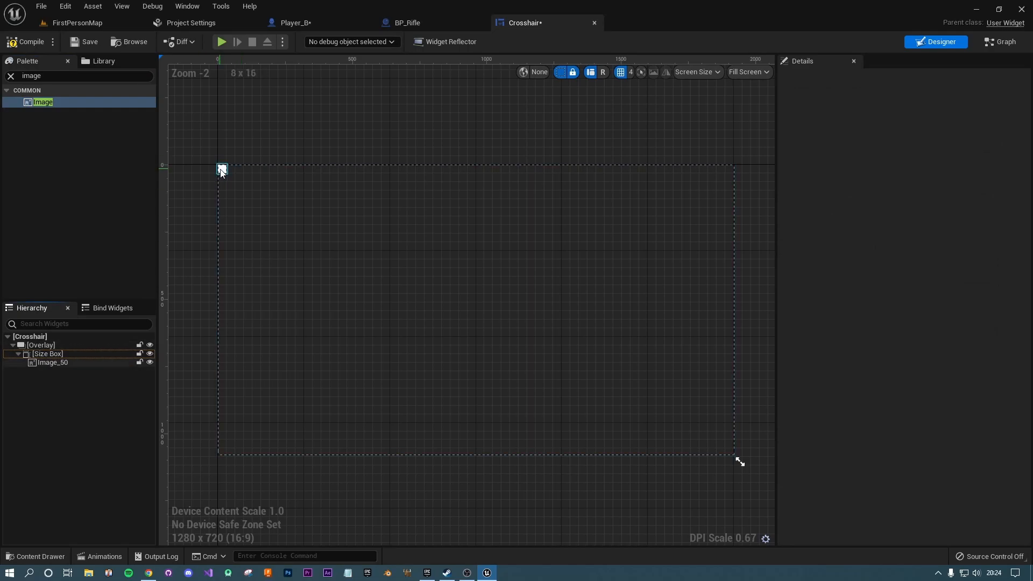
Center the Size Box horizontally and vertically within the Overlay.
left_click(37, 348)
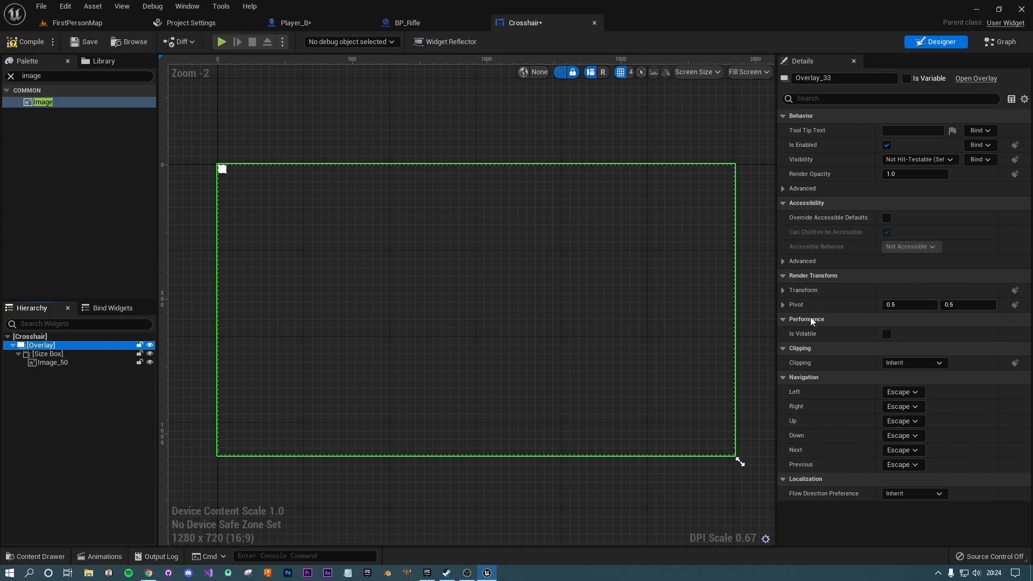
left_click(47, 354)
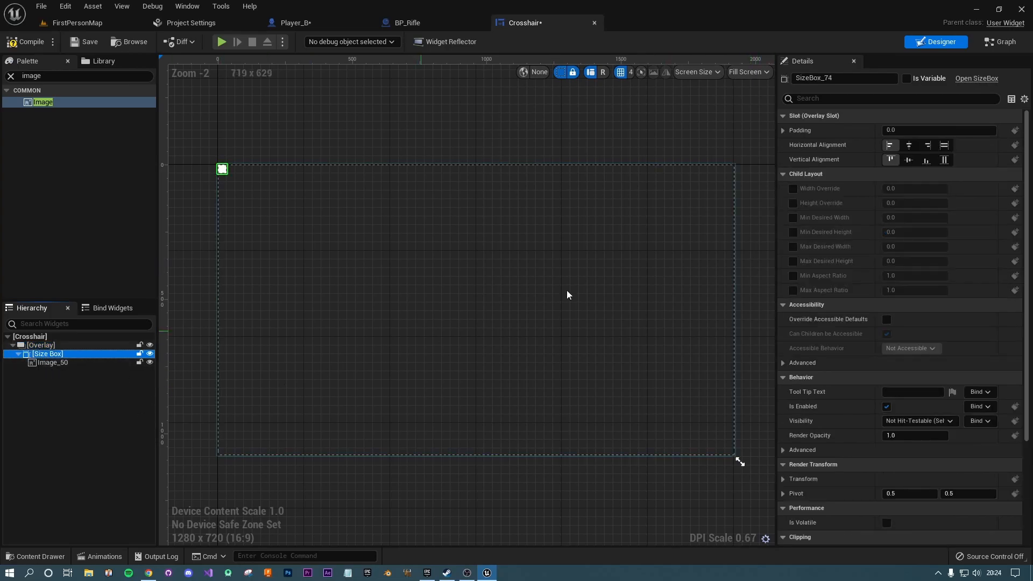
left_click(910, 145)
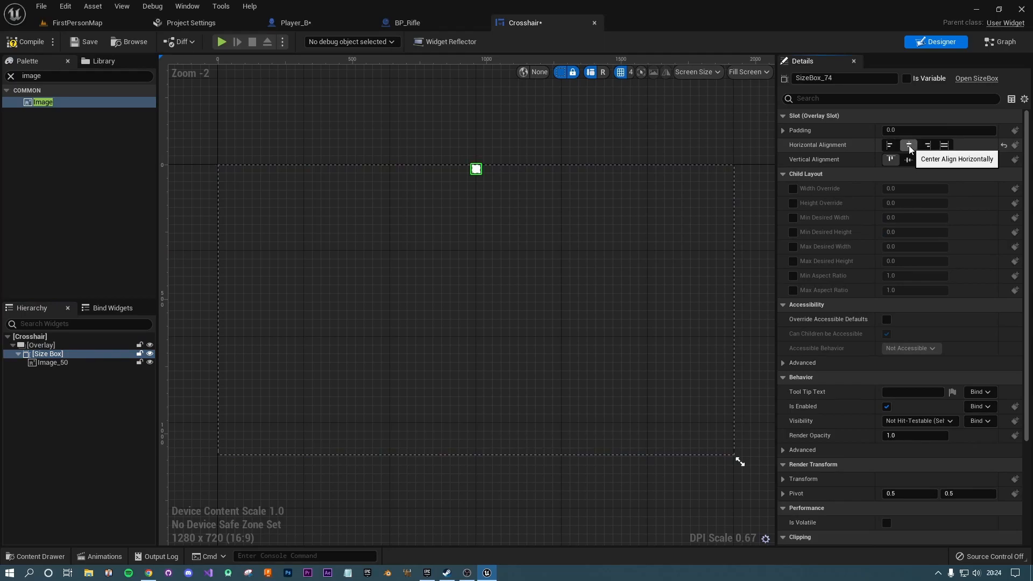
left_click(909, 159)
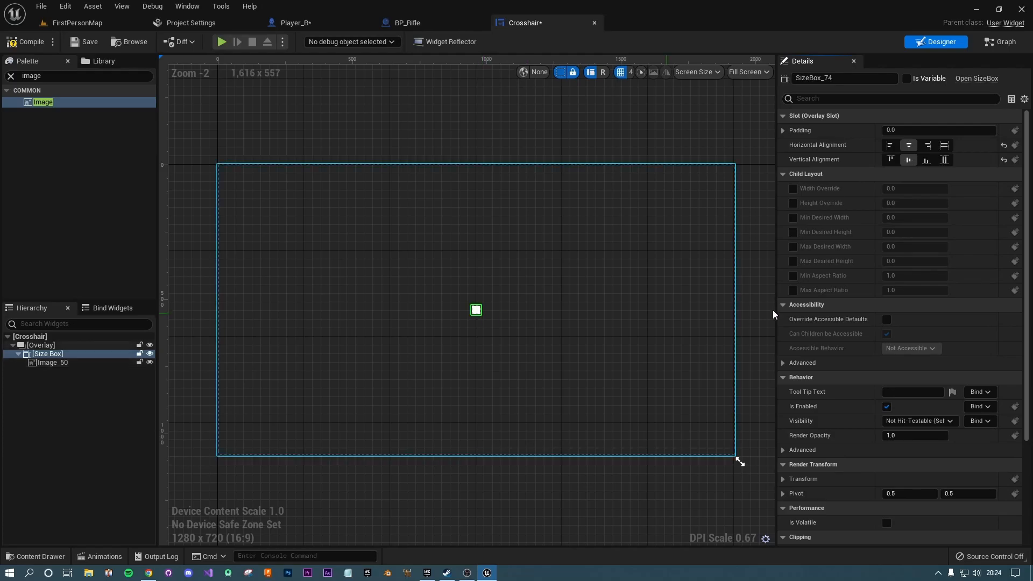
Enable the Size Box's Width Override and Height Override and set the width to 5.
left_click(794, 190)
left_click(793, 204)
left_click(901, 189)
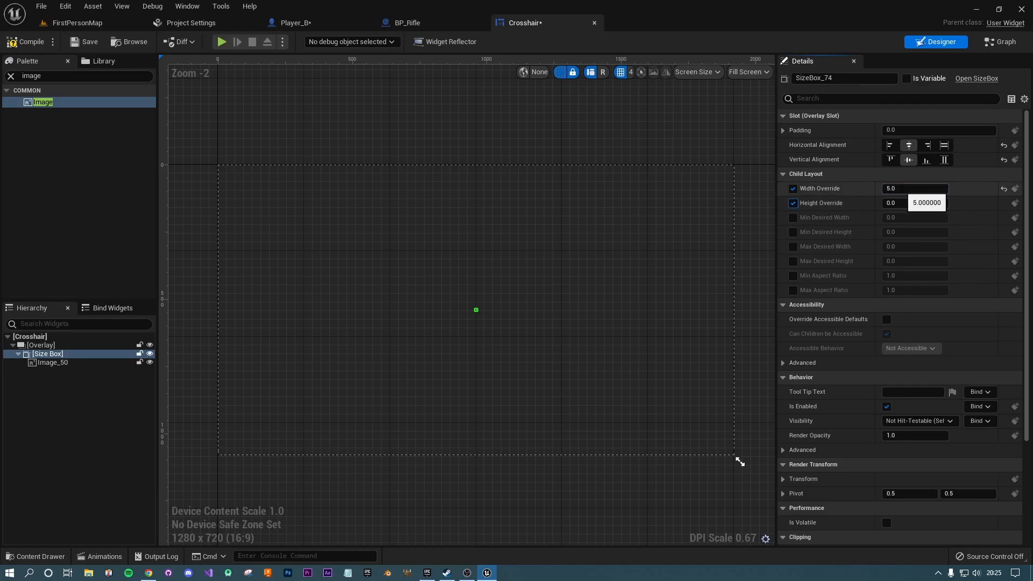
left_click(678, 339)
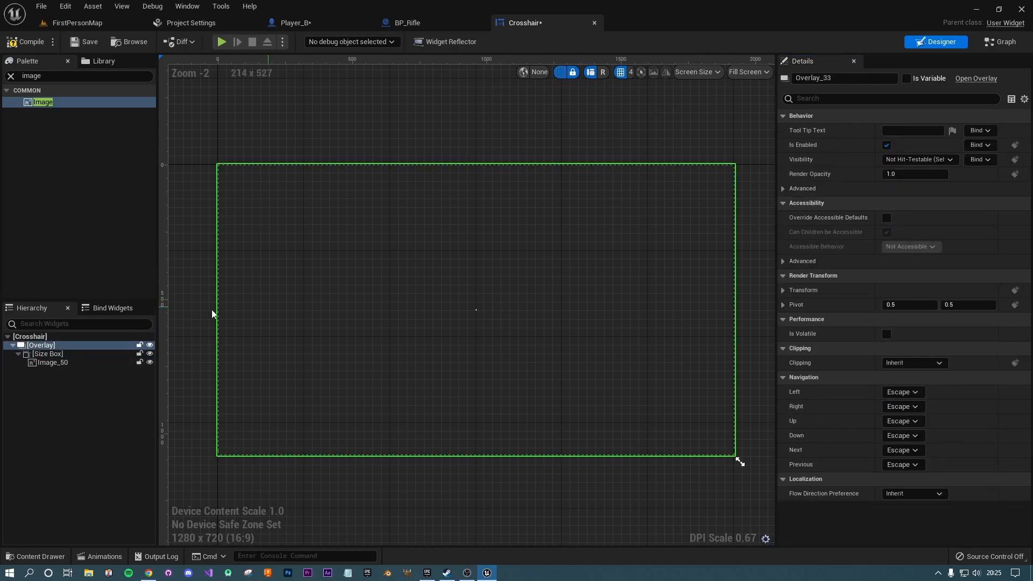
Set the Size Box's Width Override and Height Override to 10 and compile the Crosshair widget.
left_click(53, 362)
left_click(48, 353)
left_click(907, 189)
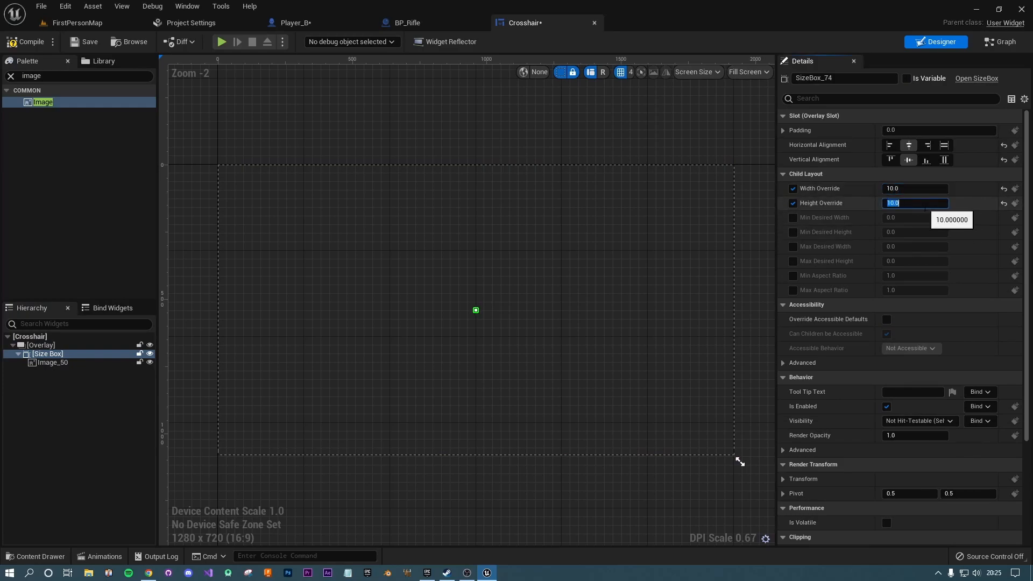
left_click(469, 315)
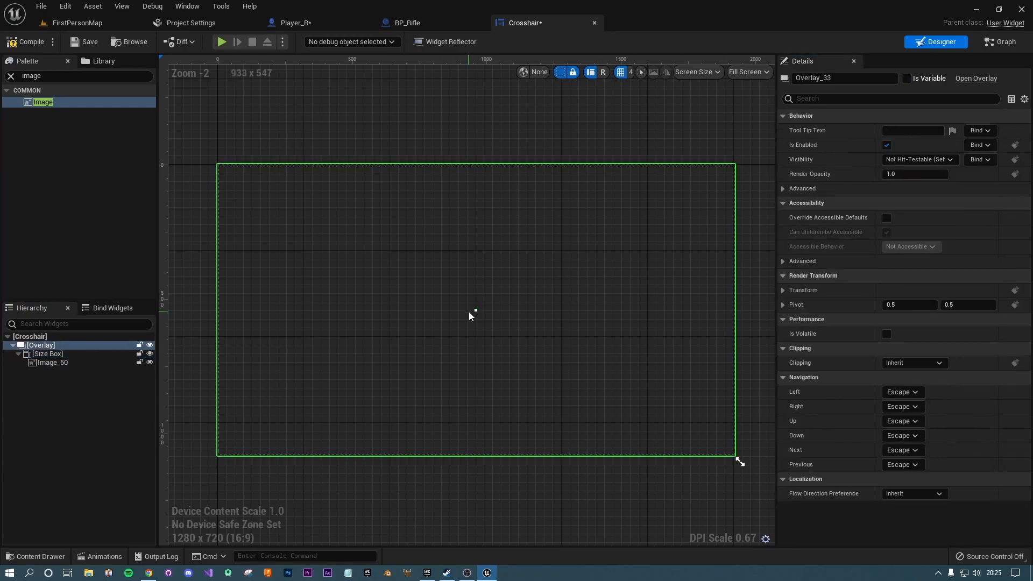
left_click(27, 43)
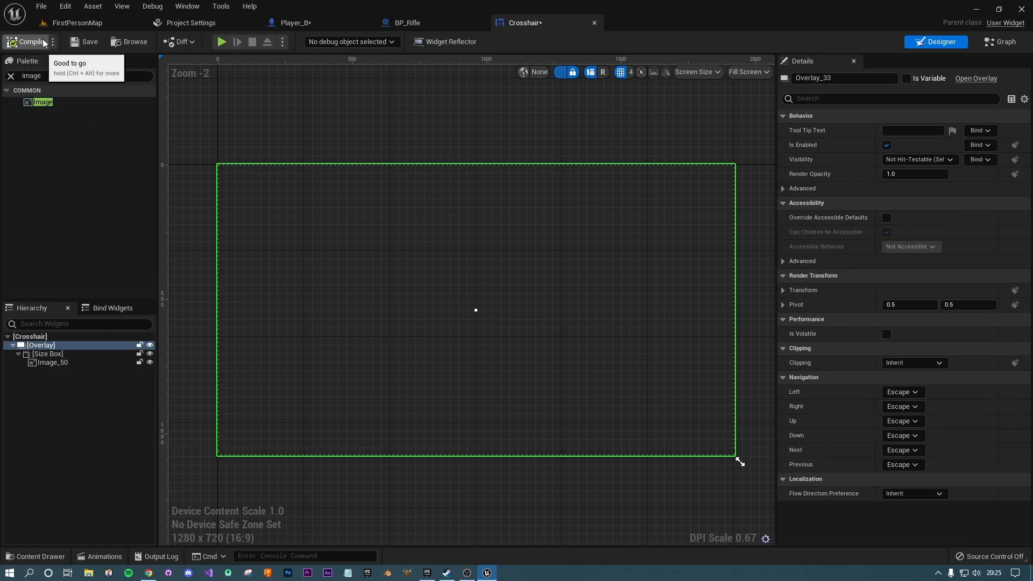
left_click(477, 312)
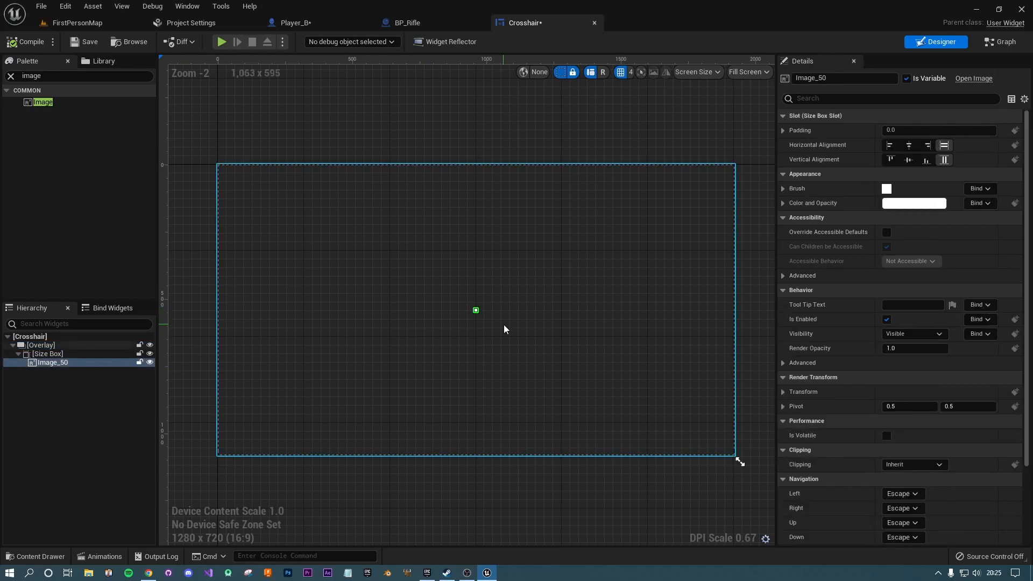
left_click(783, 189)
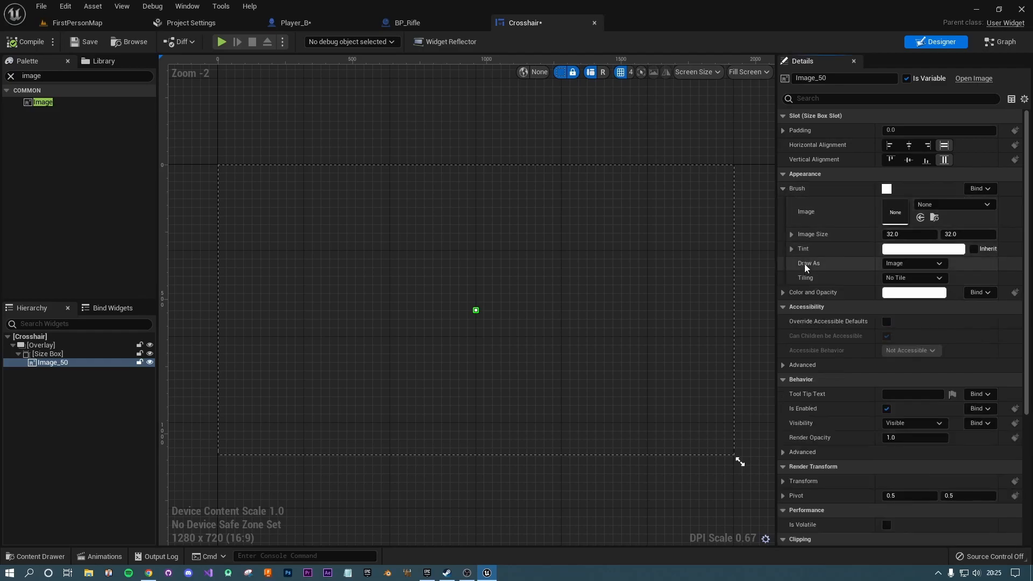
left_click(886, 190)
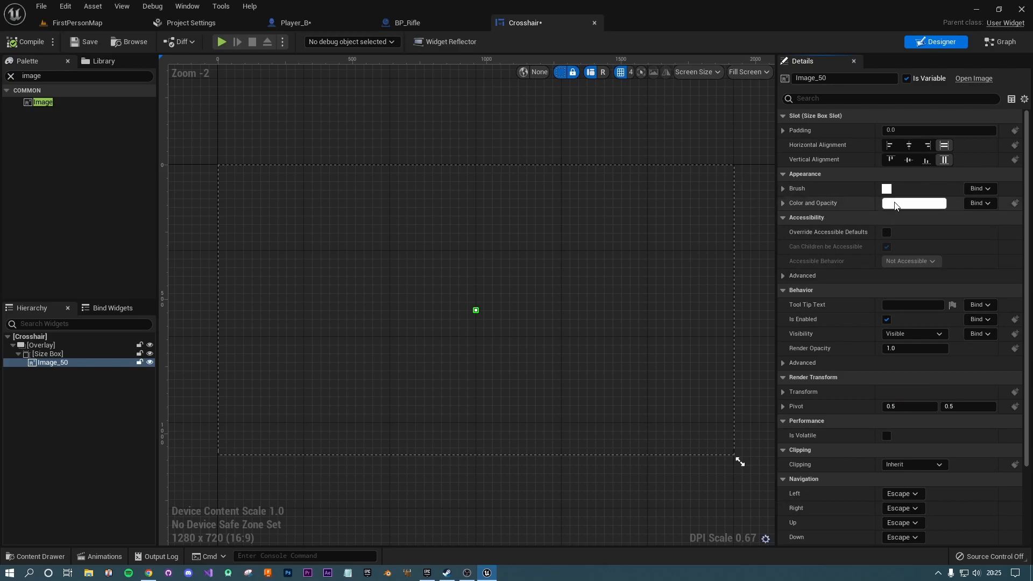
left_click(895, 204)
mouse_move(791, 275)
left_mouse_down()
mouse_move(798, 238)
mouse_move(654, 311)
mouse_move(705, 245)
left_mouse_up()
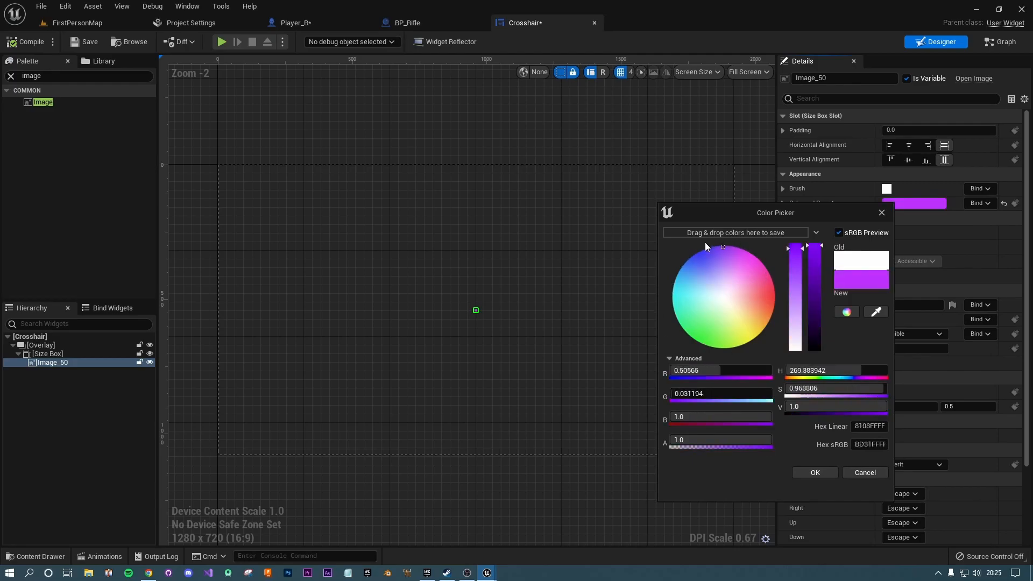
left_click(865, 473)
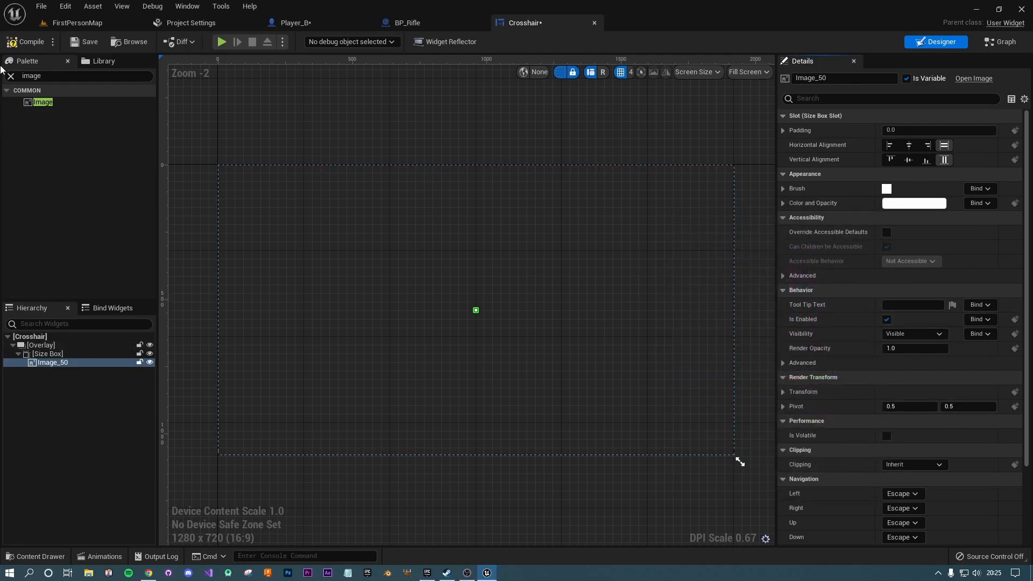
Compile the Crosshair widget and play-test FirstPersonMap, moving the character and firing several projectiles to check the crosshair.
left_click(15, 41)
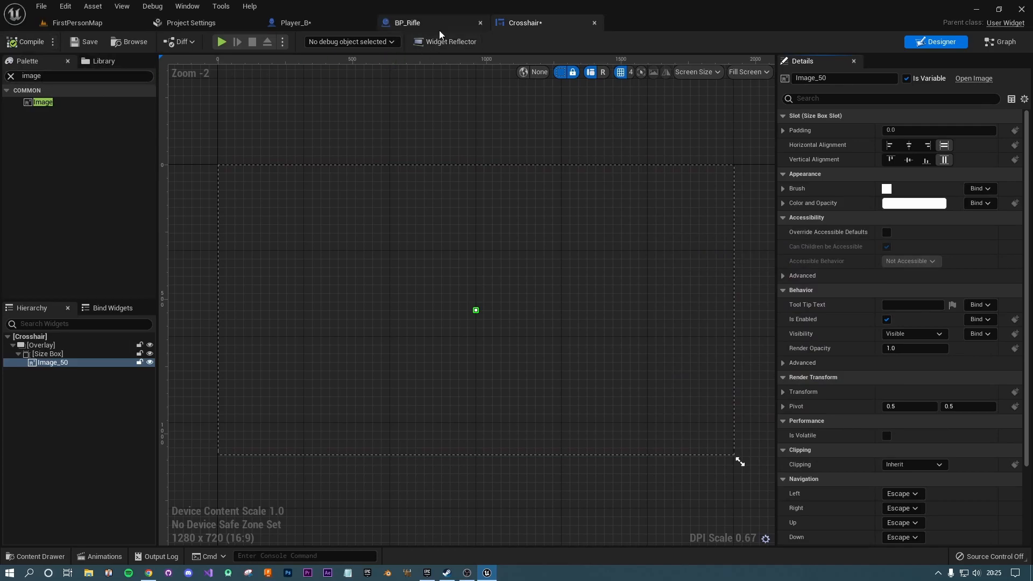
left_click(100, 24)
left_click(229, 42)
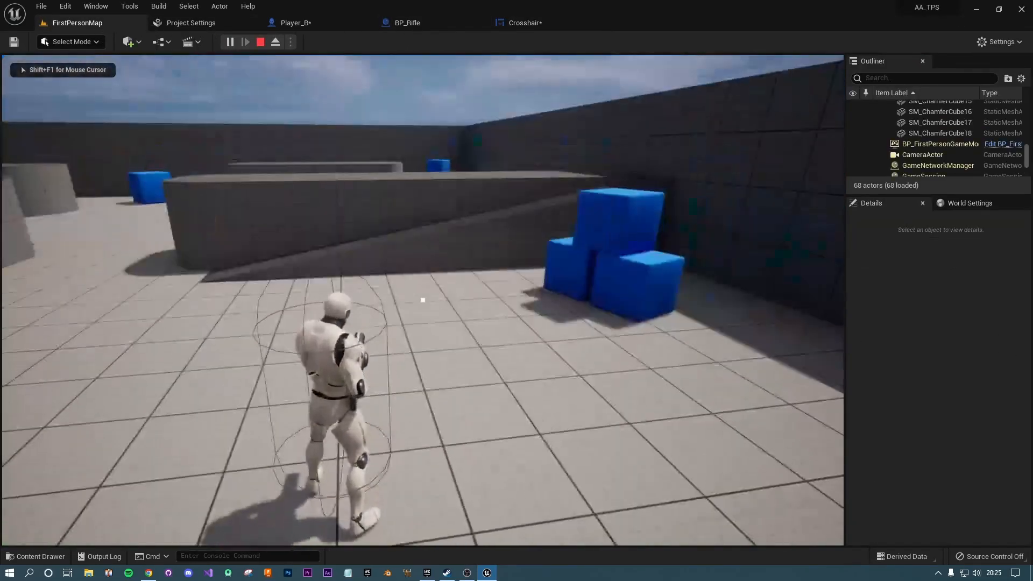
key("a")
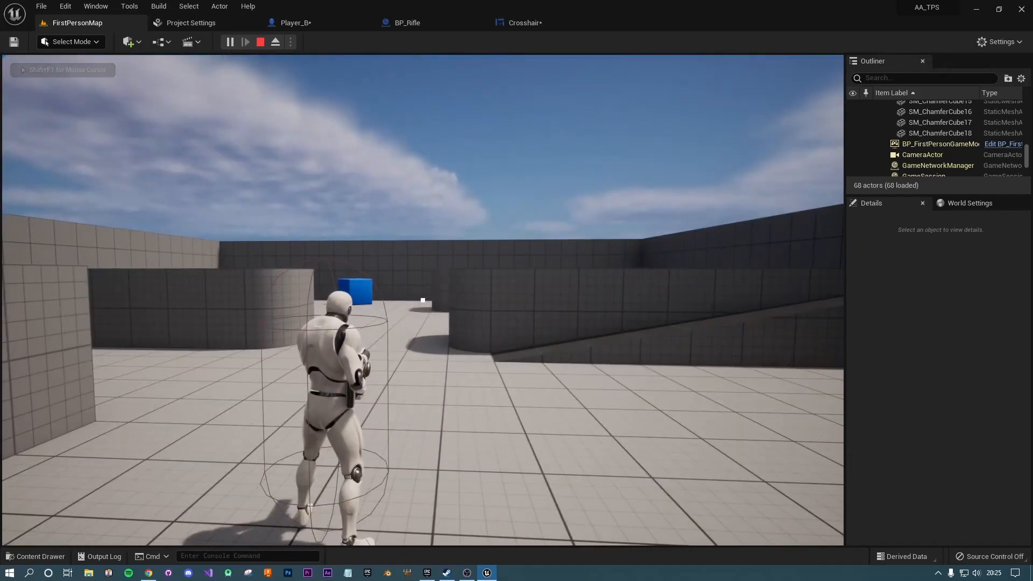
key("w")
left_click(423, 300)
left_click(423, 300)
left_click(423, 300)
left_click(423, 300)
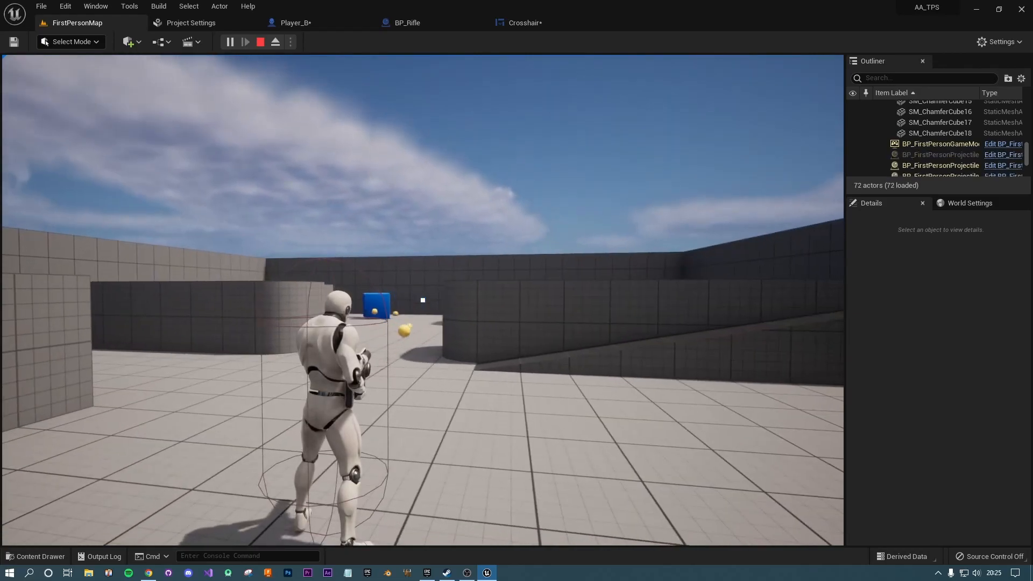
Play-test FirstPersonMap by strafing and firing projectiles at the blue cube to compare their path with the crosshair, and end the session.
left_click(423, 300)
left_click(423, 301)
key("a")
key("d")
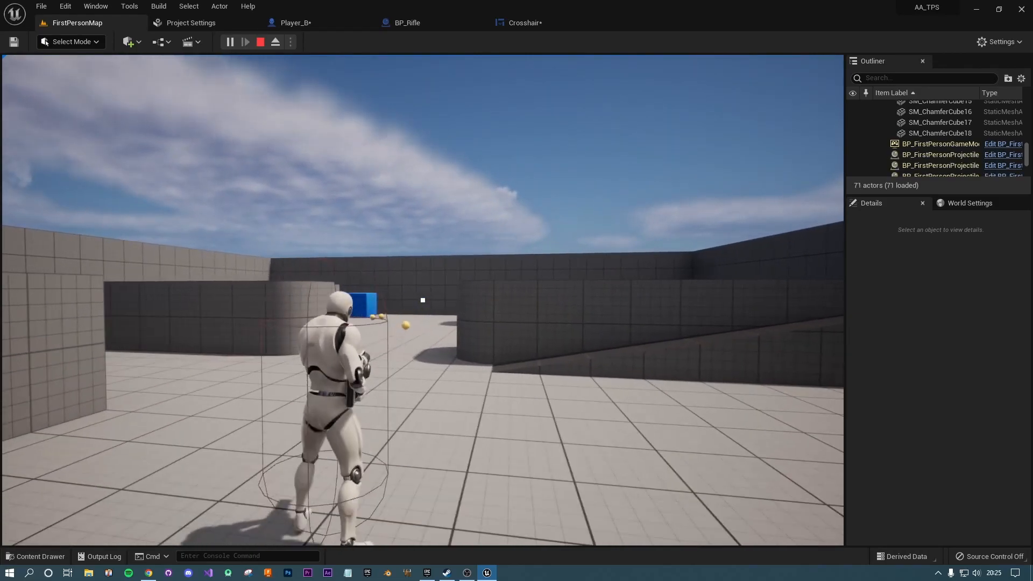
left_click(423, 300)
left_click(423, 300)
left_click(423, 300)
left_click(423, 300)
left_click(423, 300)
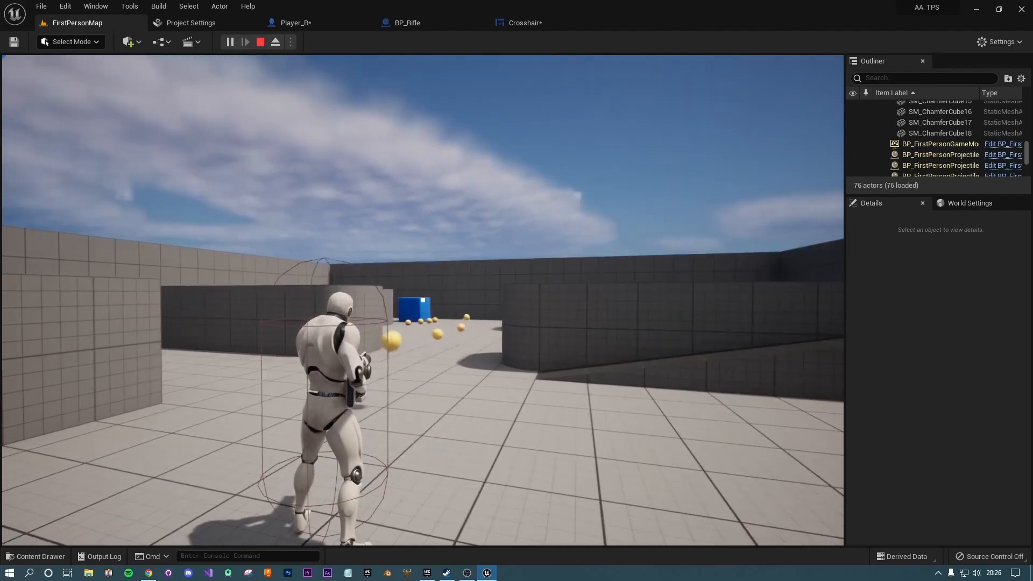
key("Escape")
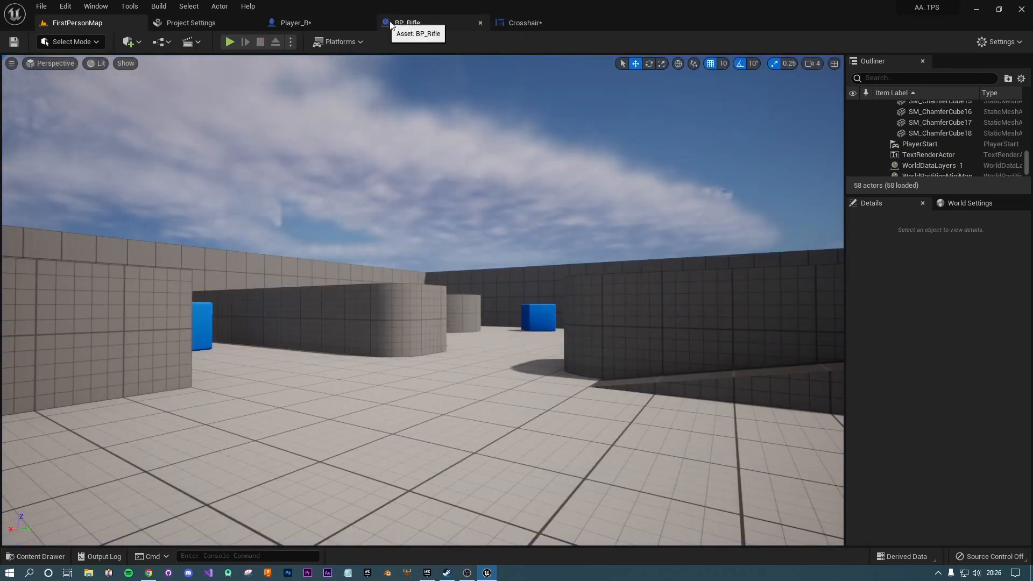
In Player_B's Event Graph, delete the rotation reroute node and disconnect Get Camera Rotation's return value from Make Transform and Rotate Vector.
left_click(296, 24)
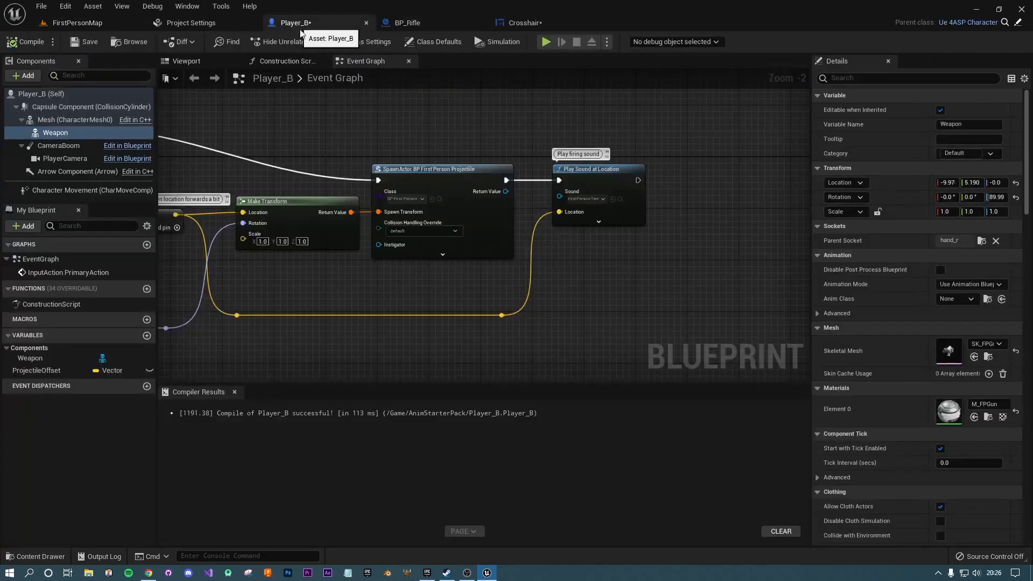
right_click_drag(427, 300, 671, 251)
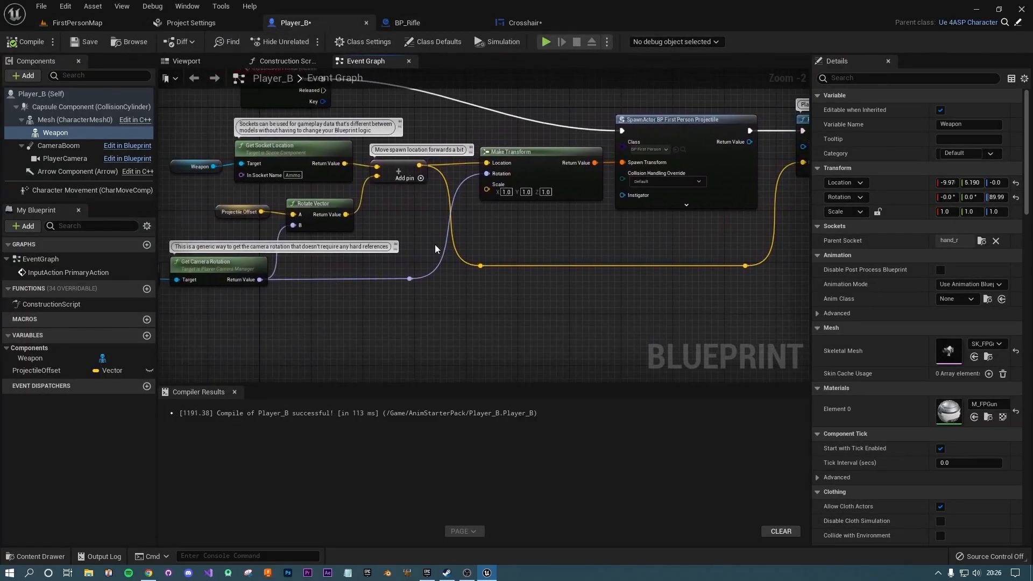
right_click_drag(481, 264, 628, 198)
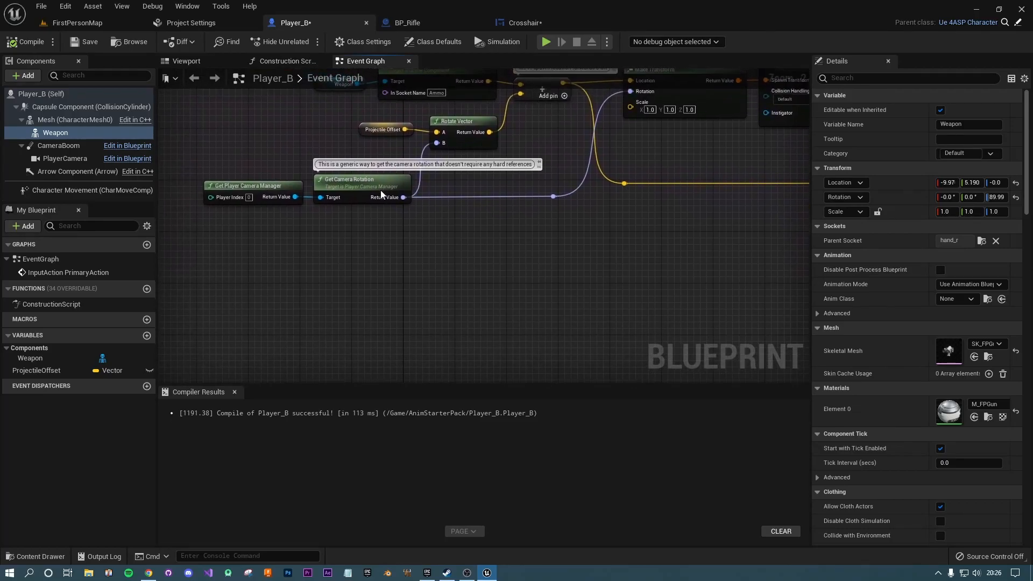
right_click_drag(382, 186, 359, 241)
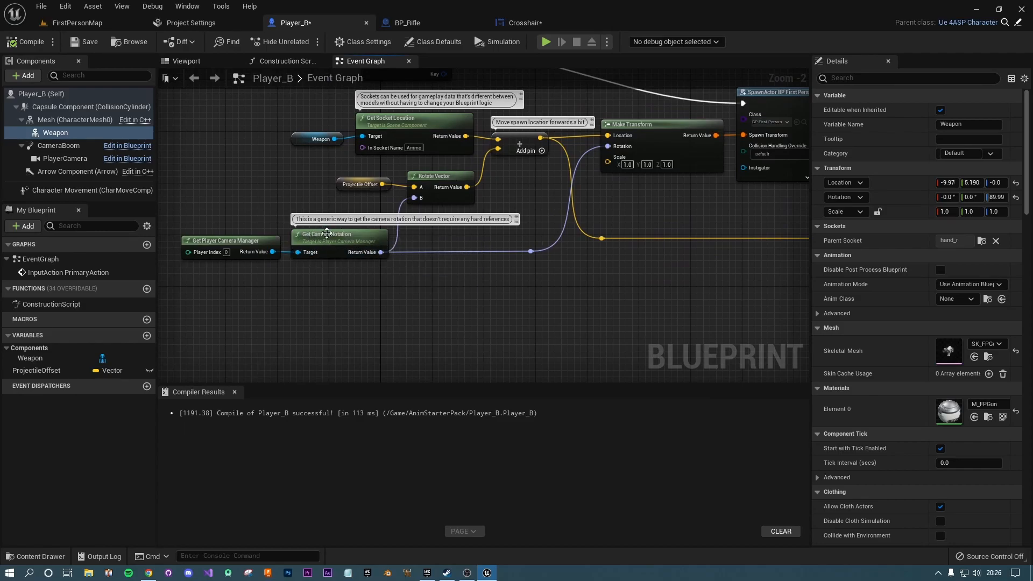
right_click_drag(327, 231, 283, 264)
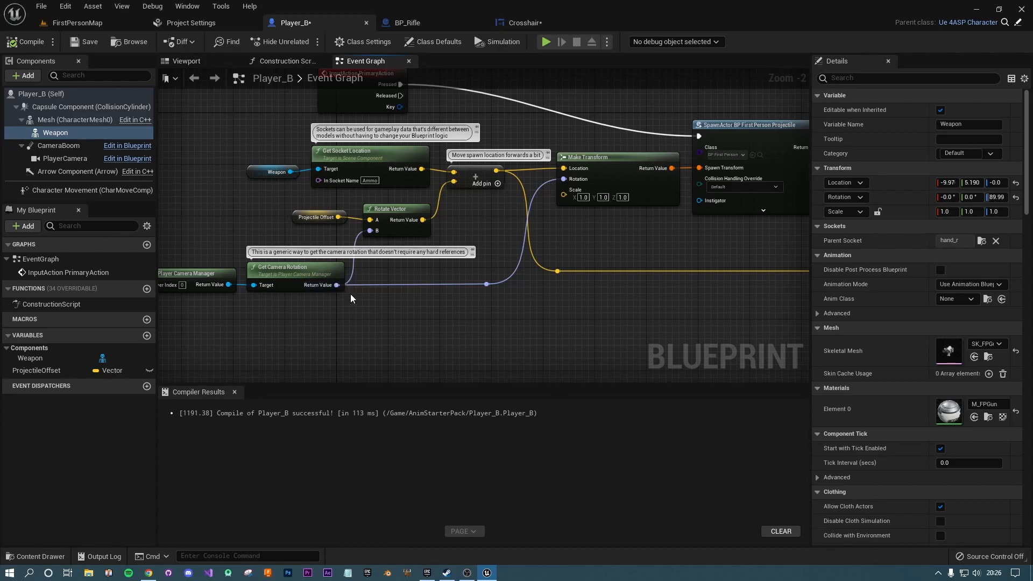
left_click(488, 285)
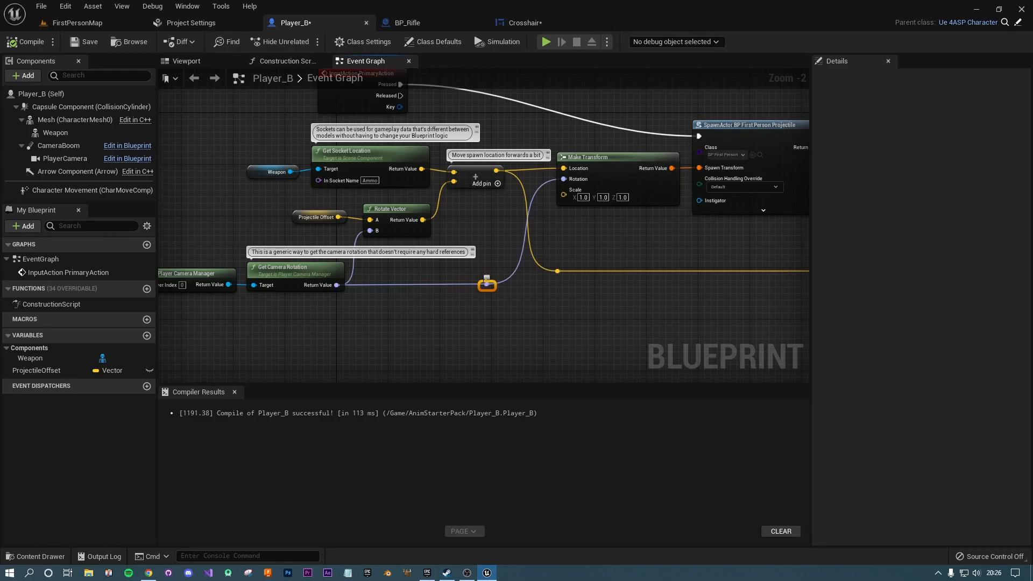
key("Delete")
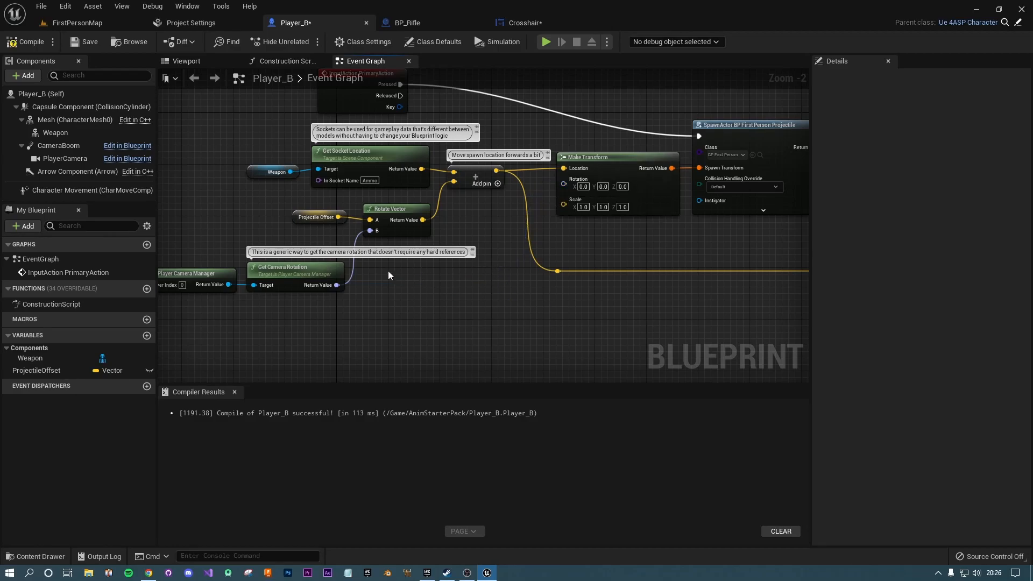
left_click(353, 273, "alt")
Split Get Camera Rotation's return value into Roll, Pitch and Yaw, and move the camera nodes away from Rotate Vector.
right_click_drag(451, 325, 516, 299)
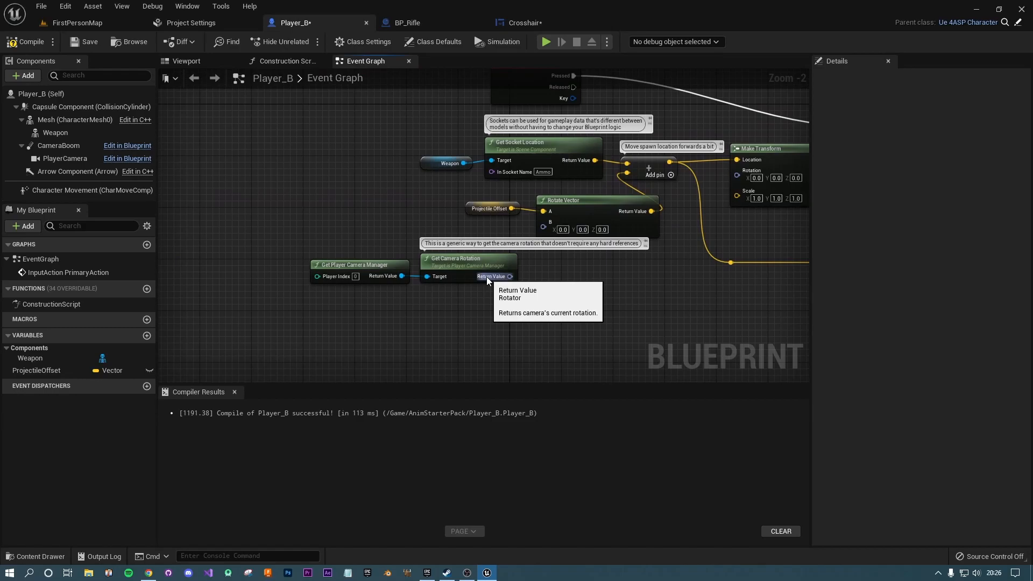
right_click(488, 277)
left_click(515, 311)
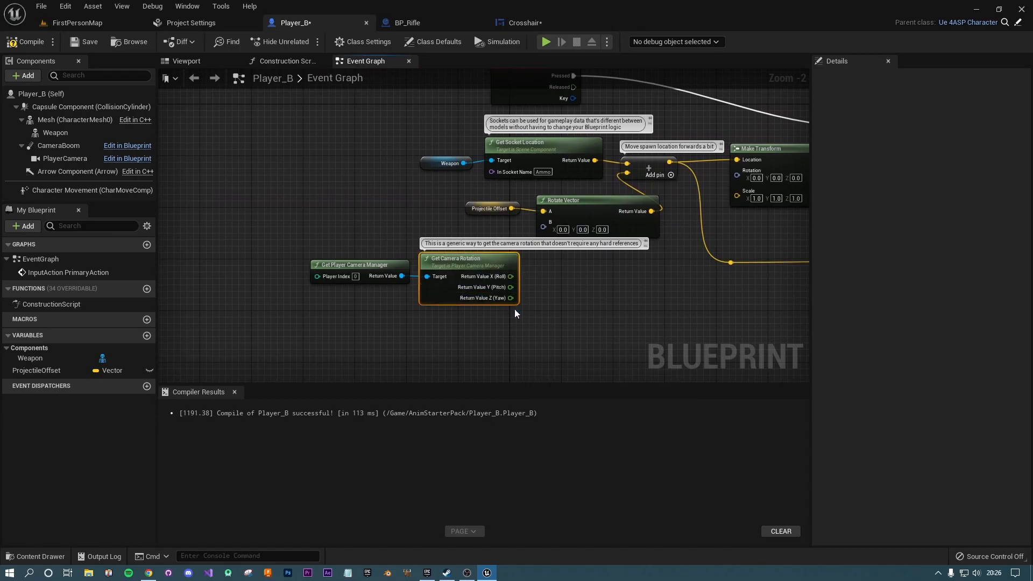
left_click_drag(504, 337, 357, 283)
left_click(476, 278)
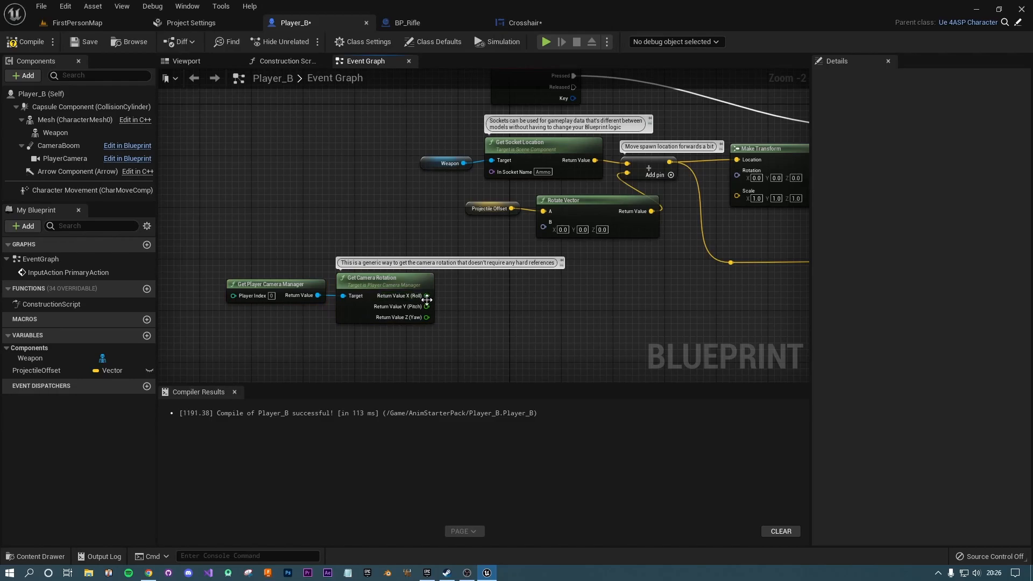
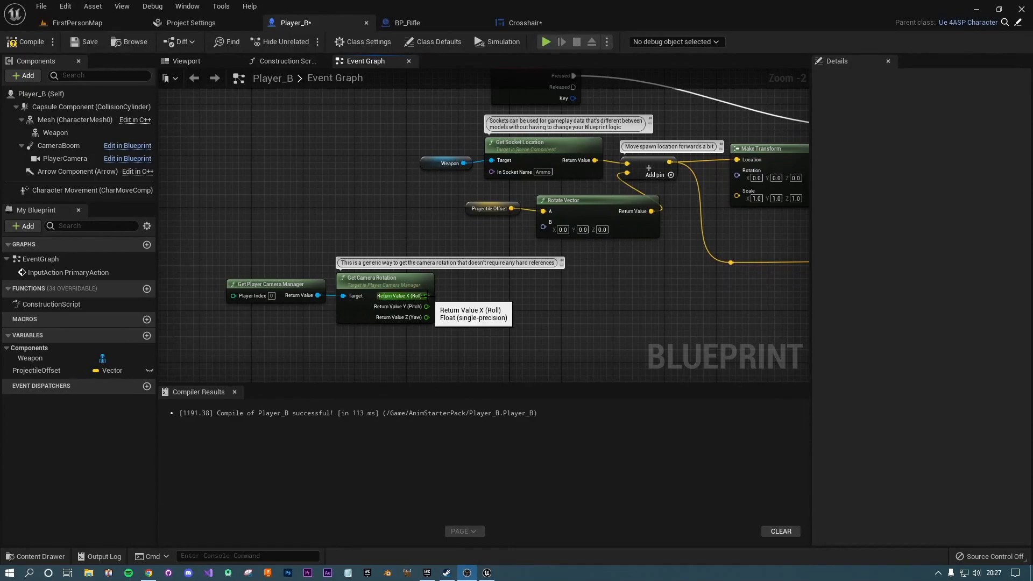
Add a Make Rotator node fed by the camera's Roll and connect its output to Rotate Vector's B input and Make Transform's Rotation.
left_click_drag(428, 296, 536, 283)
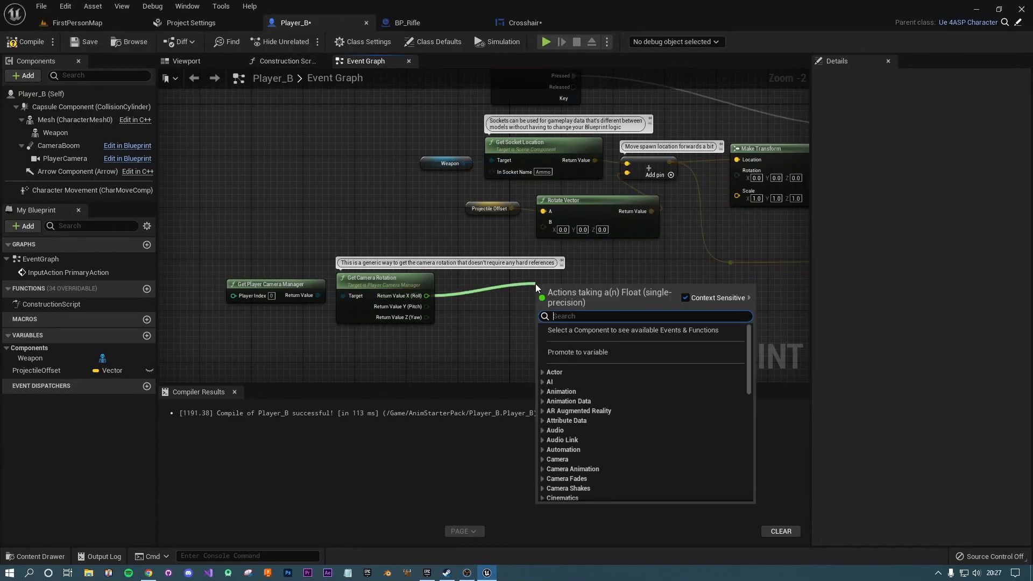
type("make rotator")
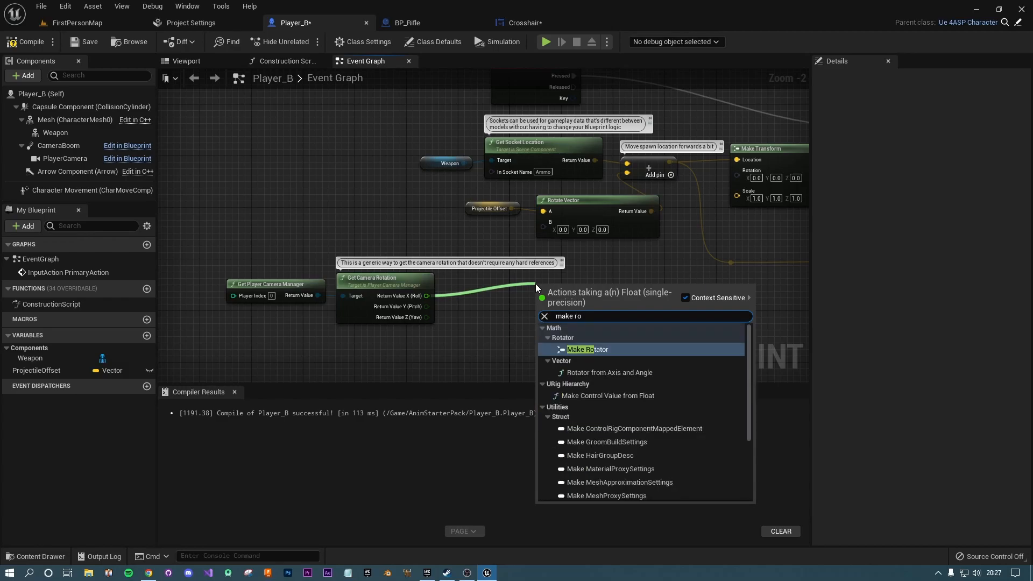
key("Return")
left_click_drag(558, 299, 544, 285)
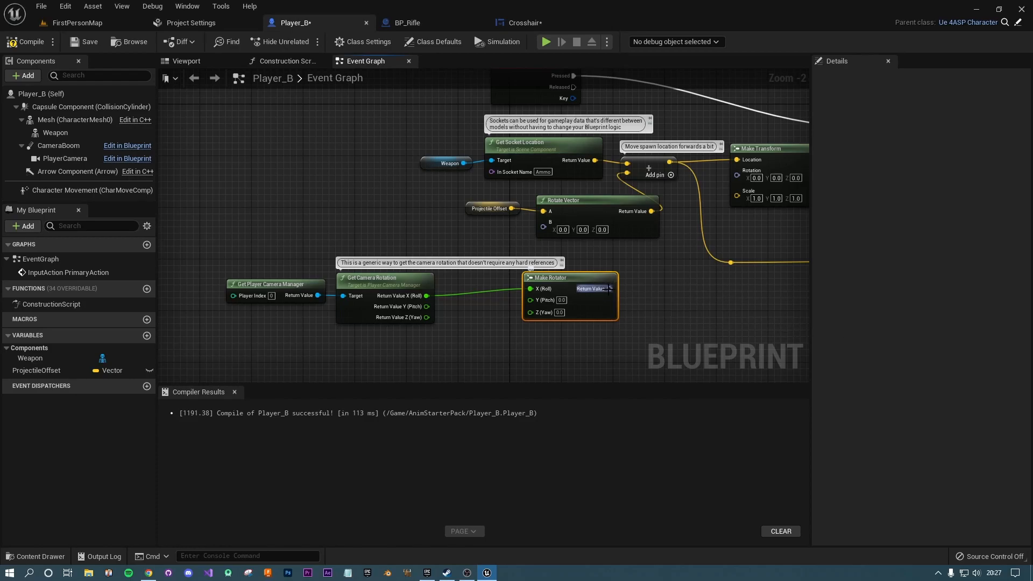
left_click_drag(609, 289, 543, 227)
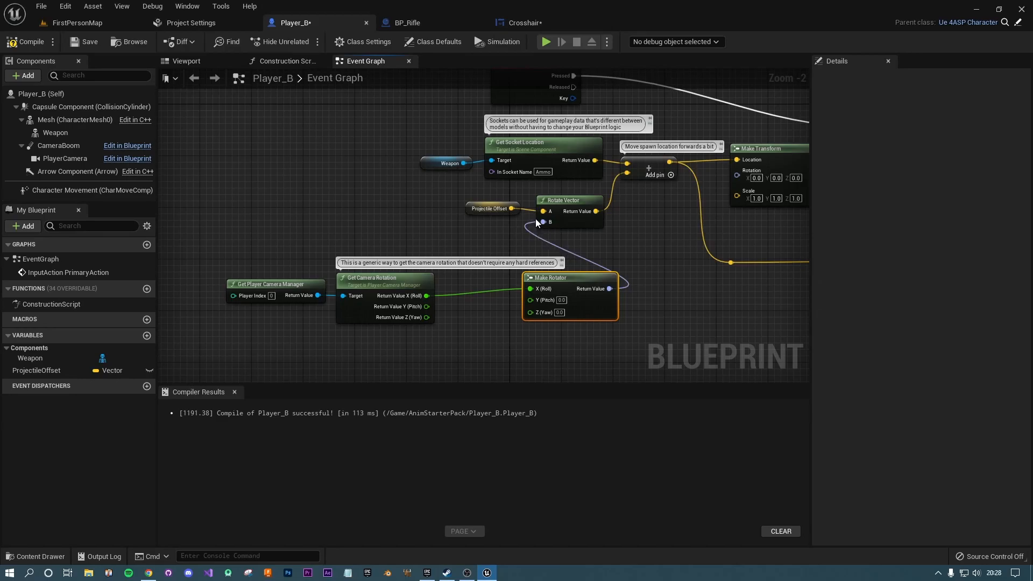
left_click_drag(610, 289, 738, 171)
left_click_drag(588, 284, 635, 285)
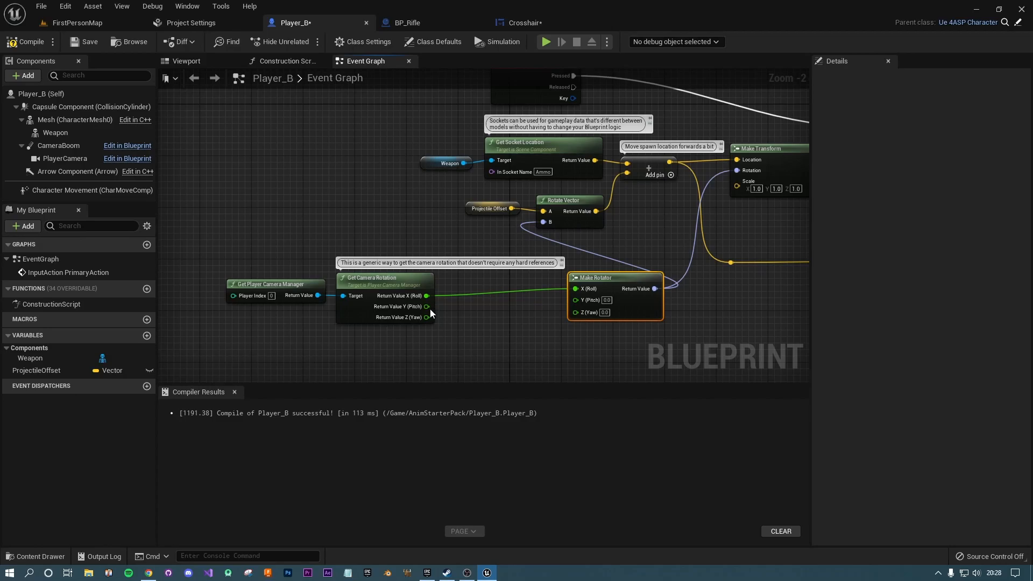
Add 5 to the camera rotation's Pitch with an Add node and connect the result to Make Rotator's Pitch.
left_click_drag(426, 307, 491, 304)
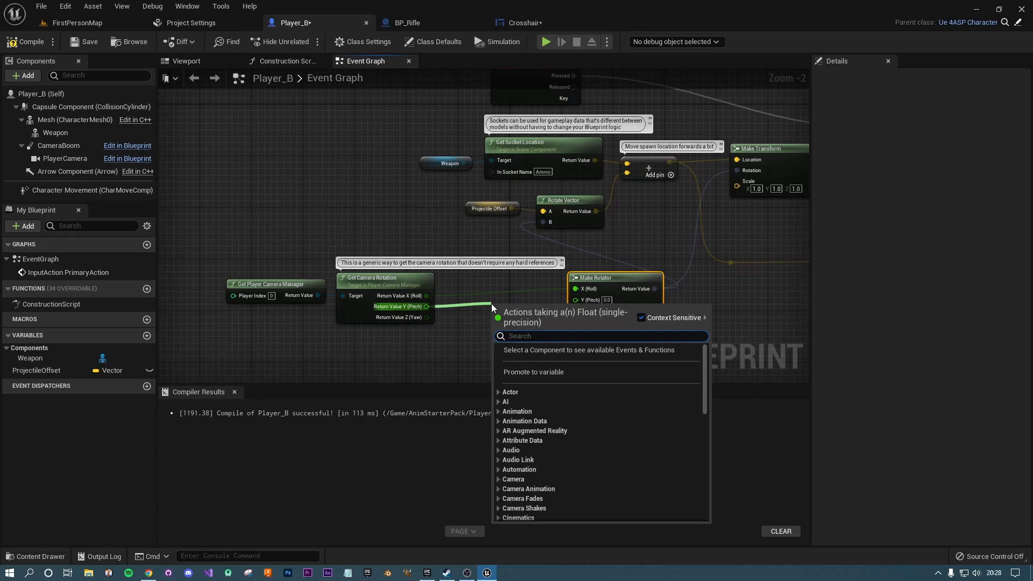
type("+")
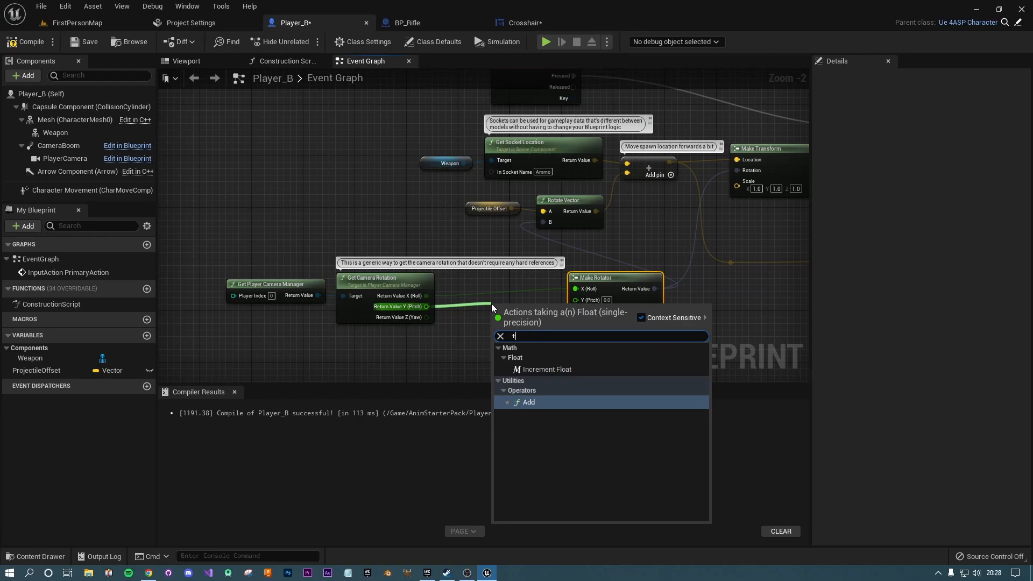
key("Return")
left_click(509, 323)
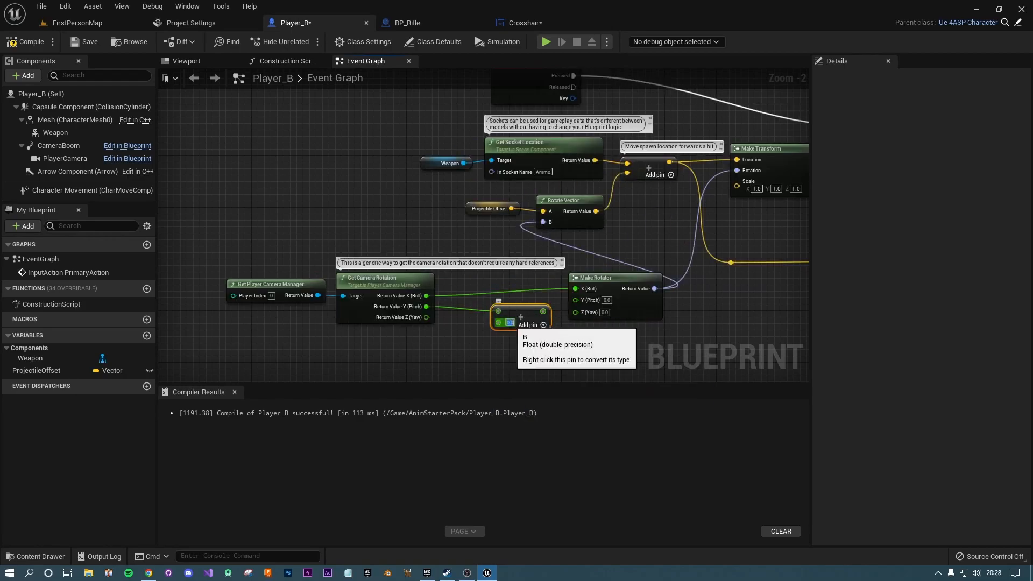
type("5")
left_click_drag(513, 313, 577, 300)
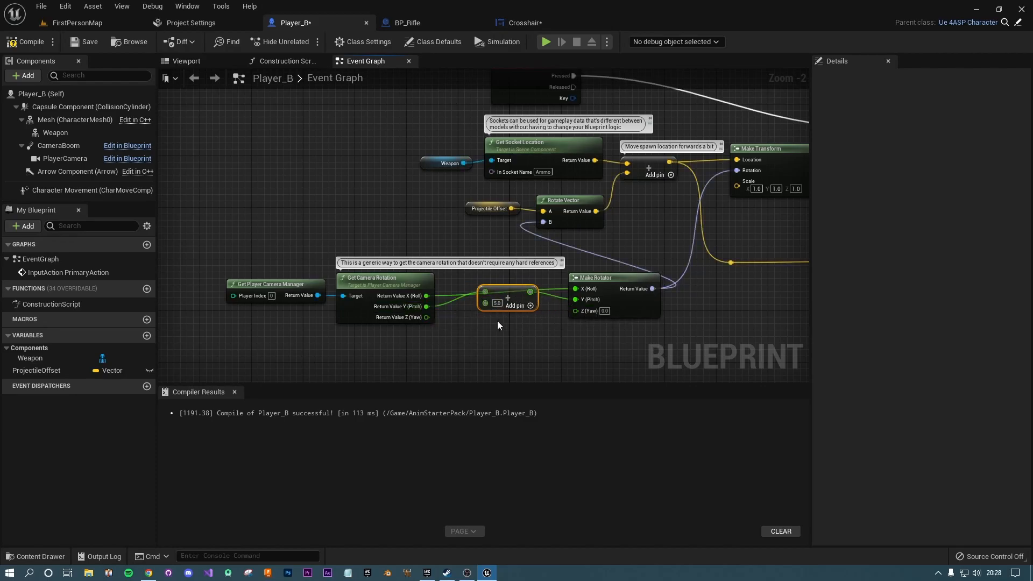
Connect the camera's Yaw to Make Rotator's Yaw, route the wire below through two reroute nodes, and place the Add node above it.
left_click_drag(434, 319, 576, 312)
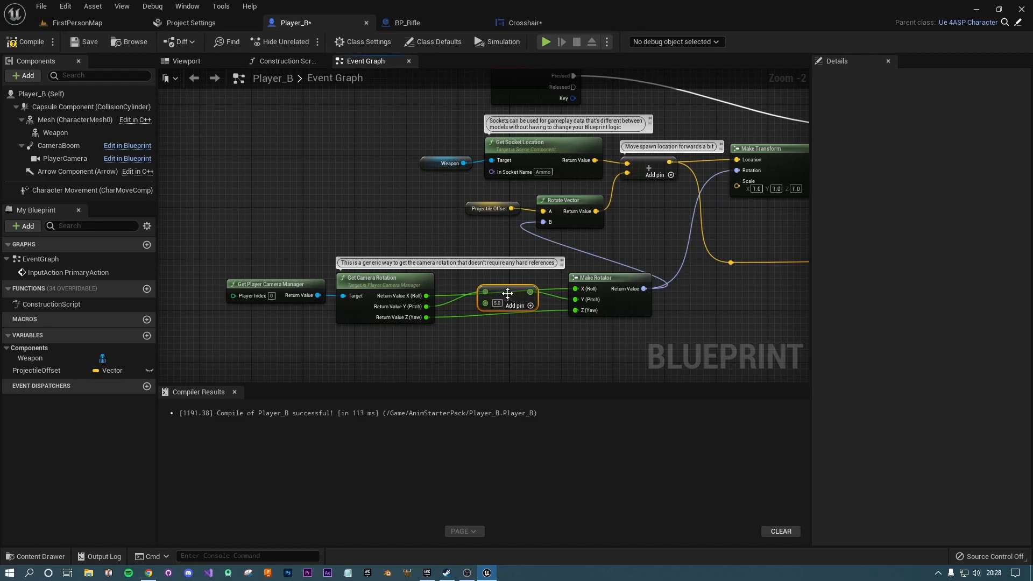
double_click(443, 317)
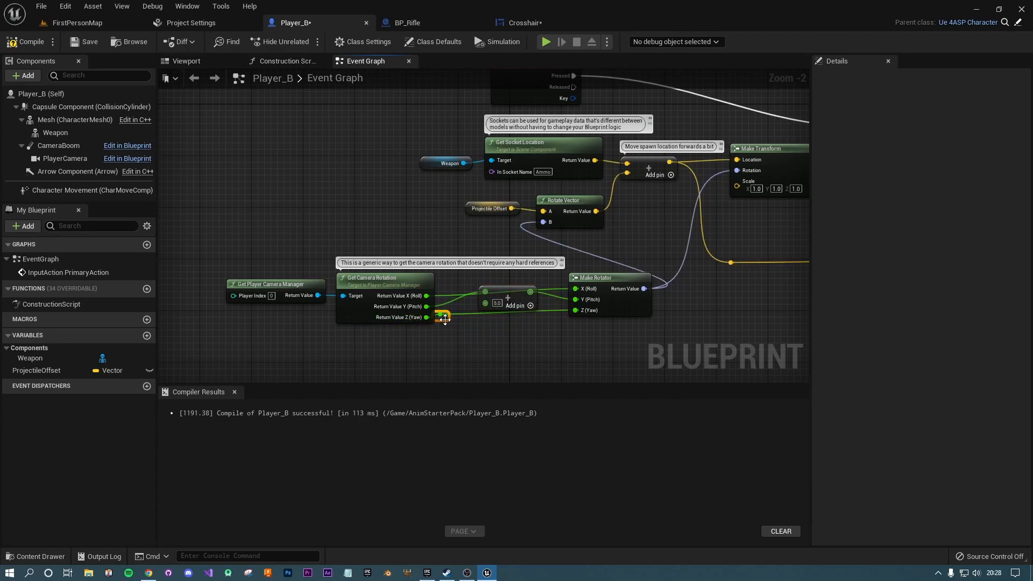
left_click_drag(446, 325, 452, 350)
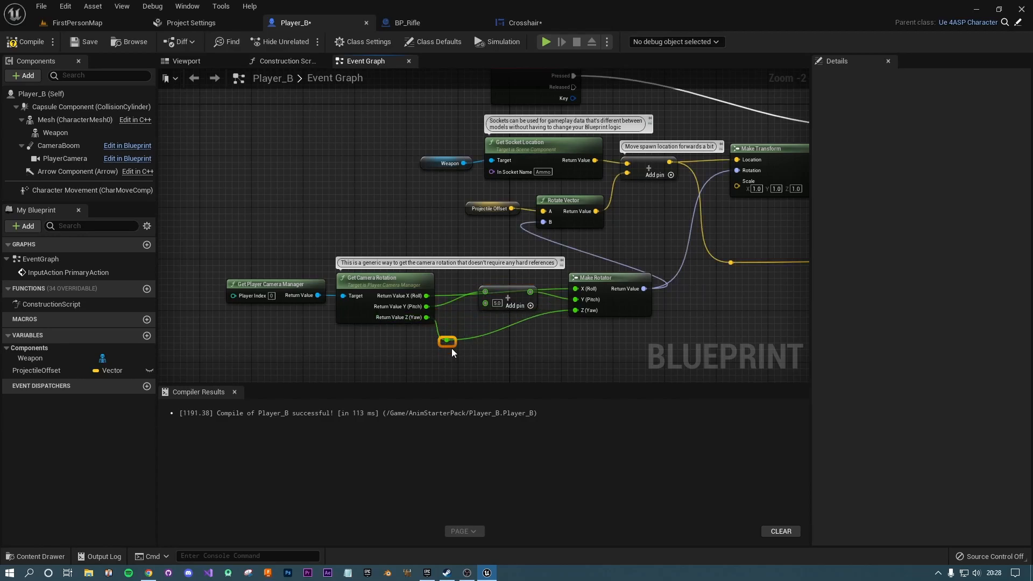
double_click(533, 321)
left_click_drag(533, 321, 545, 329)
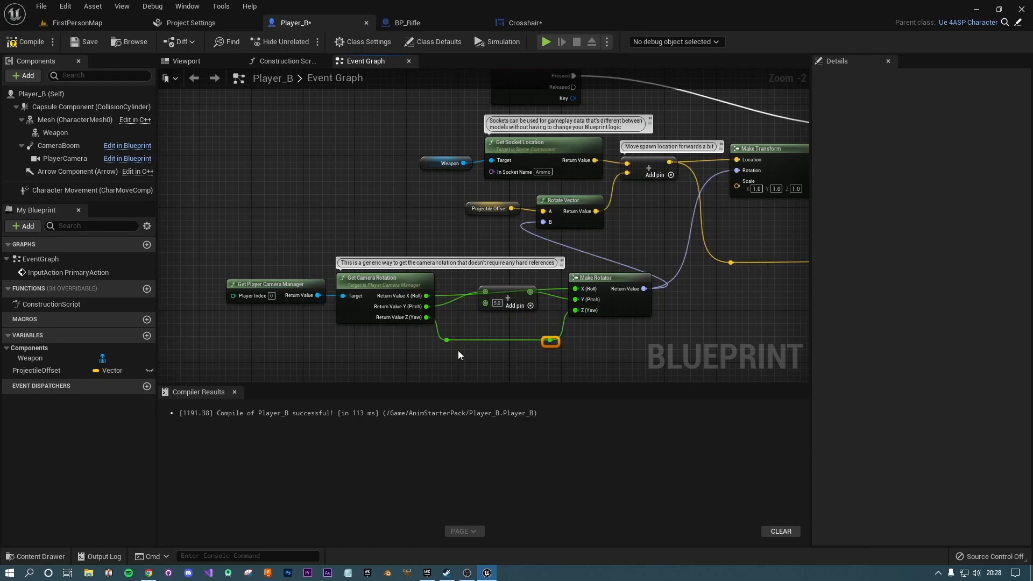
left_click_drag(518, 301, 705, 353)
left_click(669, 337)
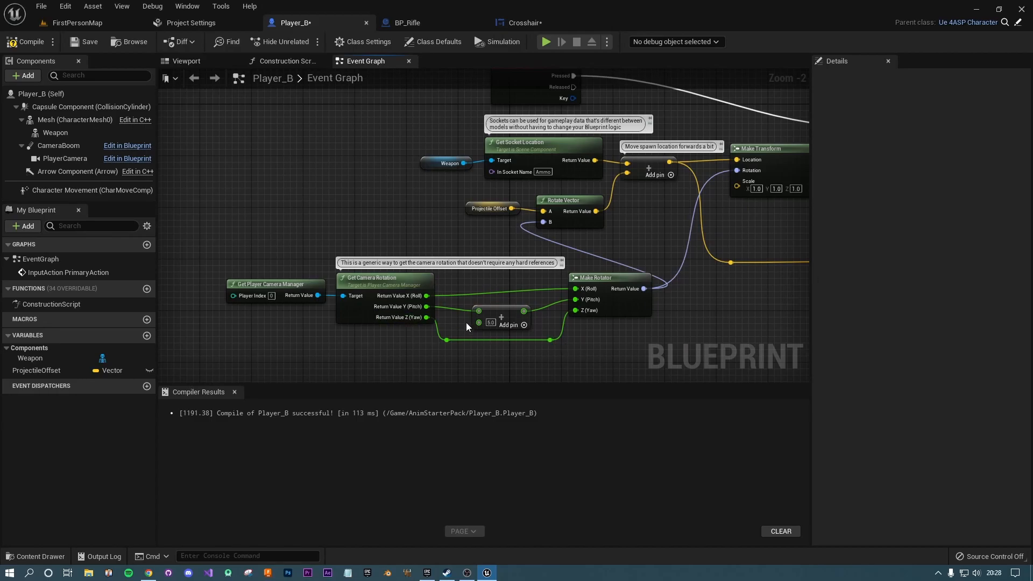
Play-test the pitch offset by moving around and firing several projectiles at the crosshair, and end the session.
left_click(546, 41)
left_click(514, 268)
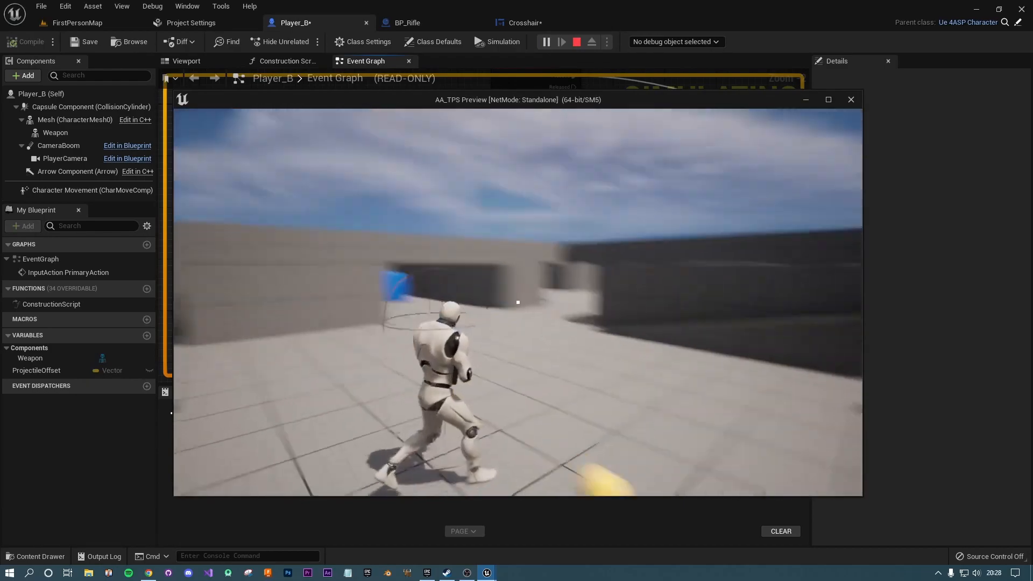
left_click(515, 268)
left_click(515, 269)
left_click(519, 302)
left_click(519, 303)
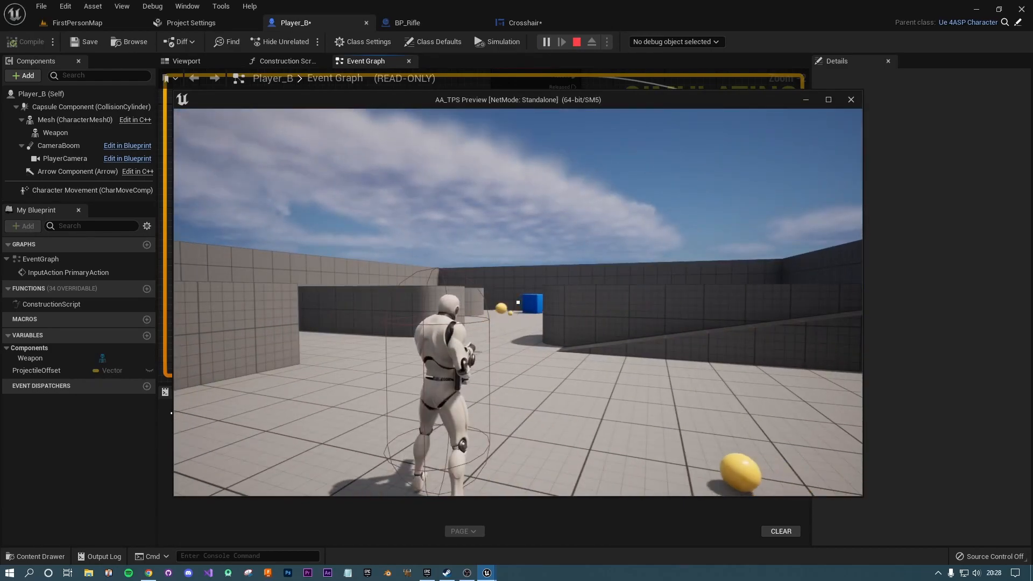
key("a")
left_click(519, 303)
left_click(519, 302)
left_click(518, 302)
left_click(518, 303)
left_click(519, 303)
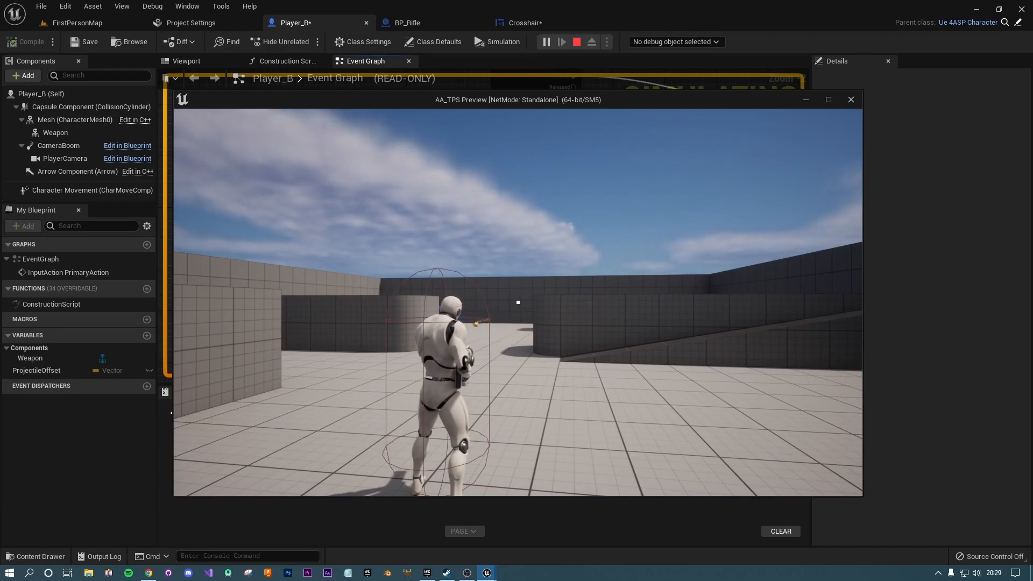
left_click(518, 302)
left_click(518, 302)
left_click(518, 302)
key("Escape")
Set the pitch Add node's offset to 7.5, compile Player_B, and start a play-test.
left_click(491, 323)
type("7.5")
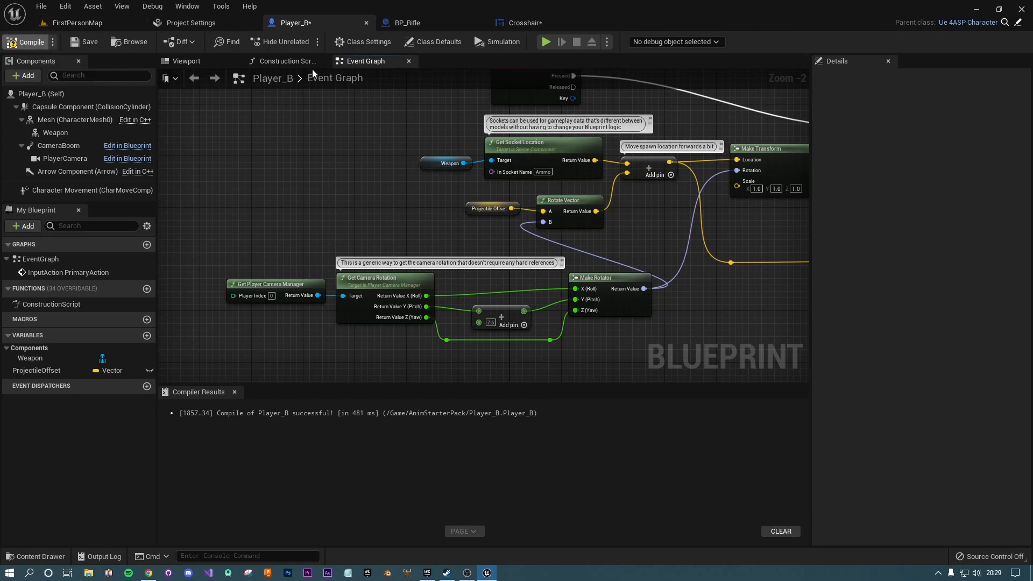
left_click(546, 46)
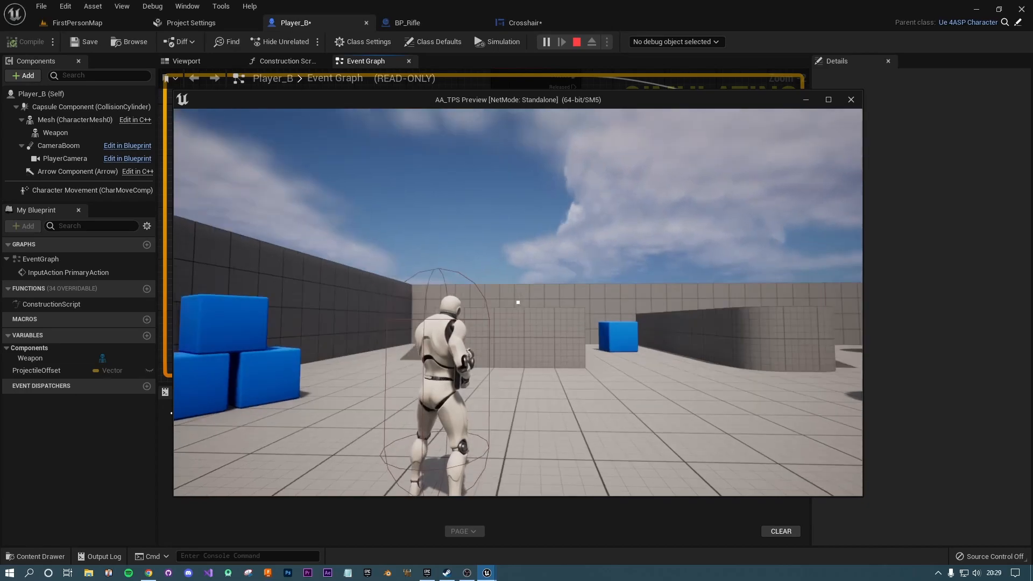
Move around and fire several projectiles at the crosshair to check the 7.5 pitch offset, and end the session.
key("w")
key("a")
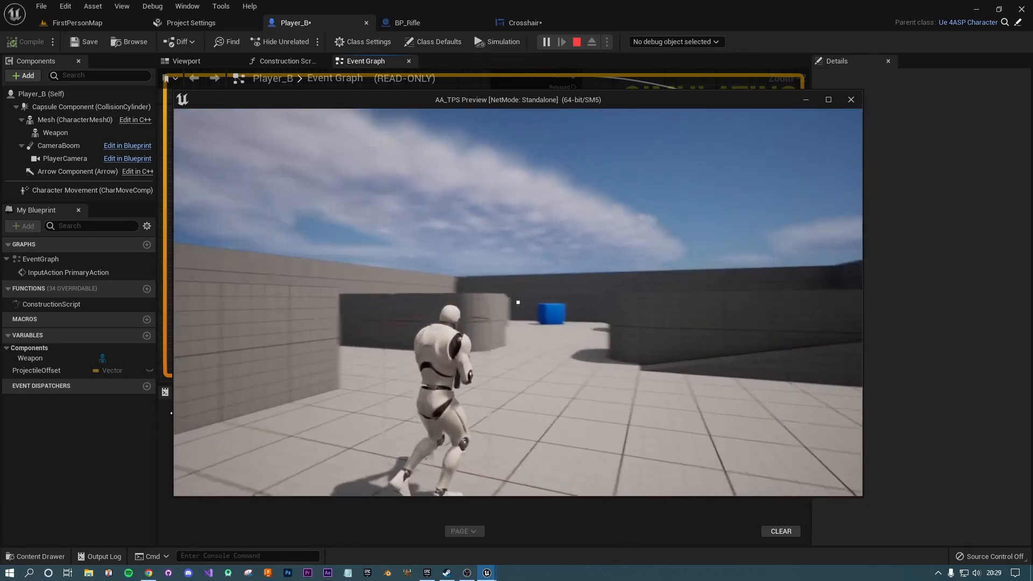
key("d")
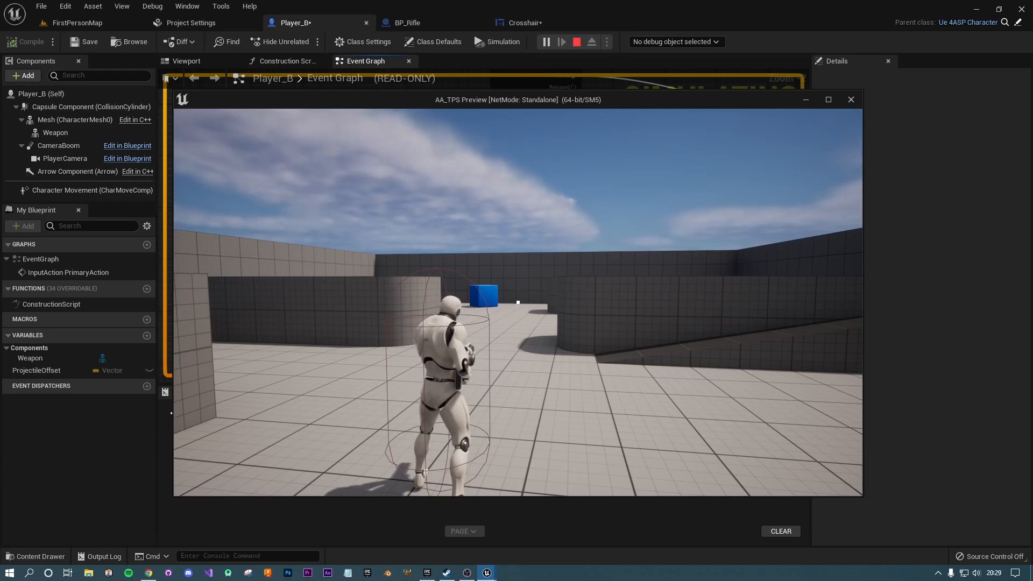
left_click(519, 303)
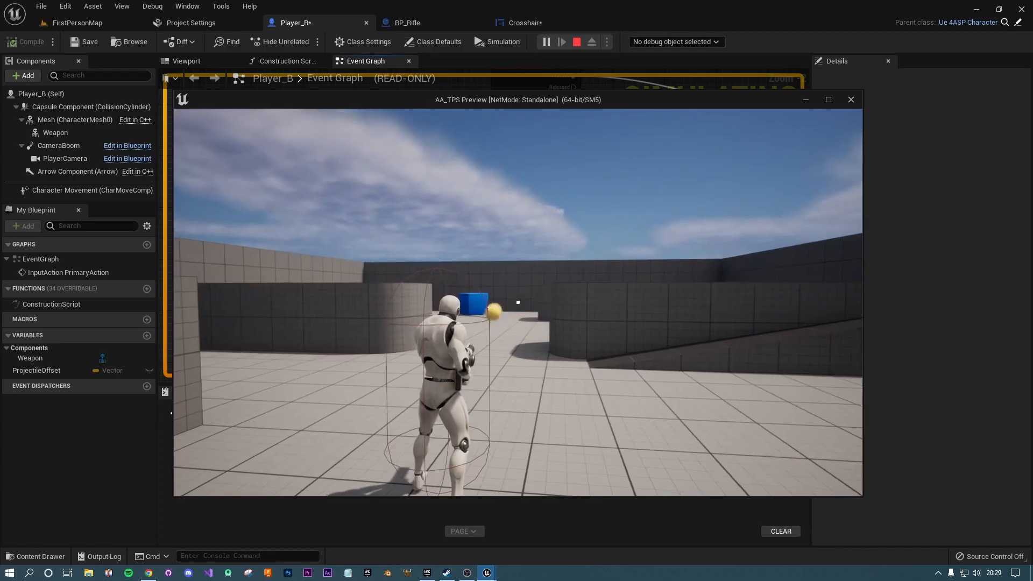
left_click(518, 303)
left_click(518, 303)
left_click(518, 303)
left_click(518, 303)
key("a")
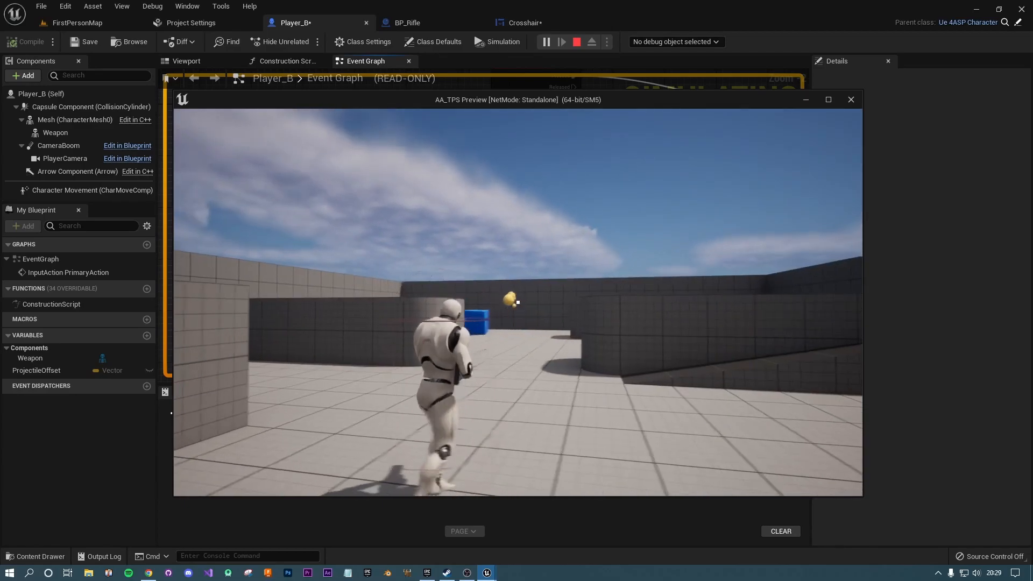
left_click(518, 303)
left_click(518, 303)
left_click(518, 302)
left_click(518, 303)
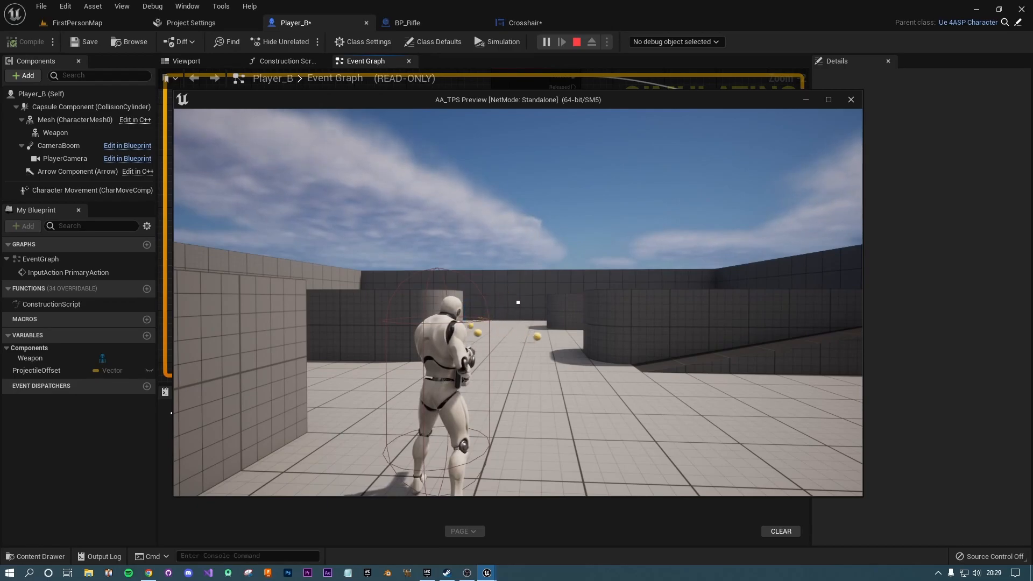
left_click(518, 302)
left_click(518, 302)
left_click(519, 303)
left_click(518, 302)
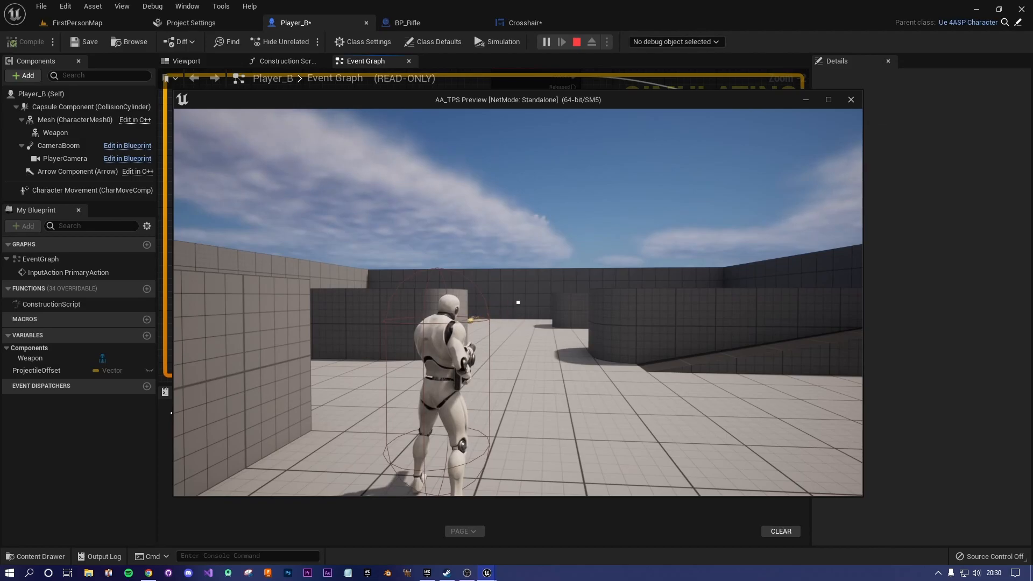
left_click(519, 303)
left_click(519, 303)
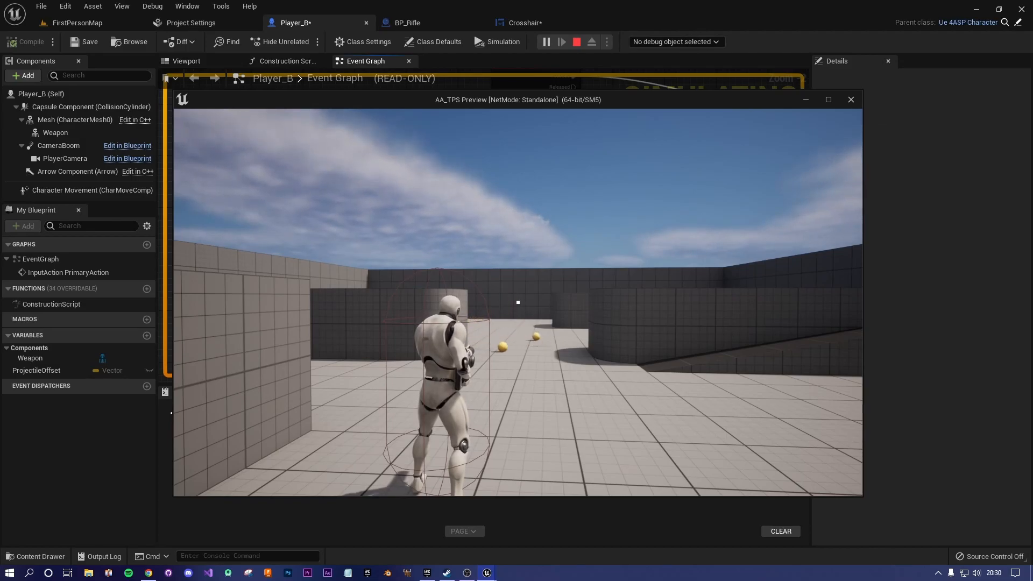
key("Escape")
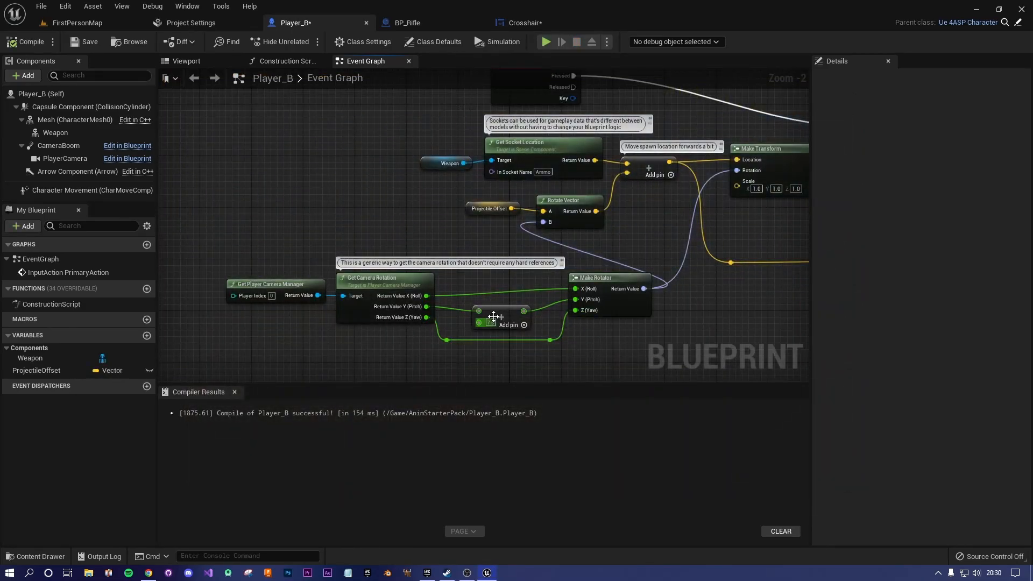
Move the pitch Add node down and try routing the camera's Roll through a new Add node into Make Rotator's Roll.
left_click_drag(494, 316, 495, 329)
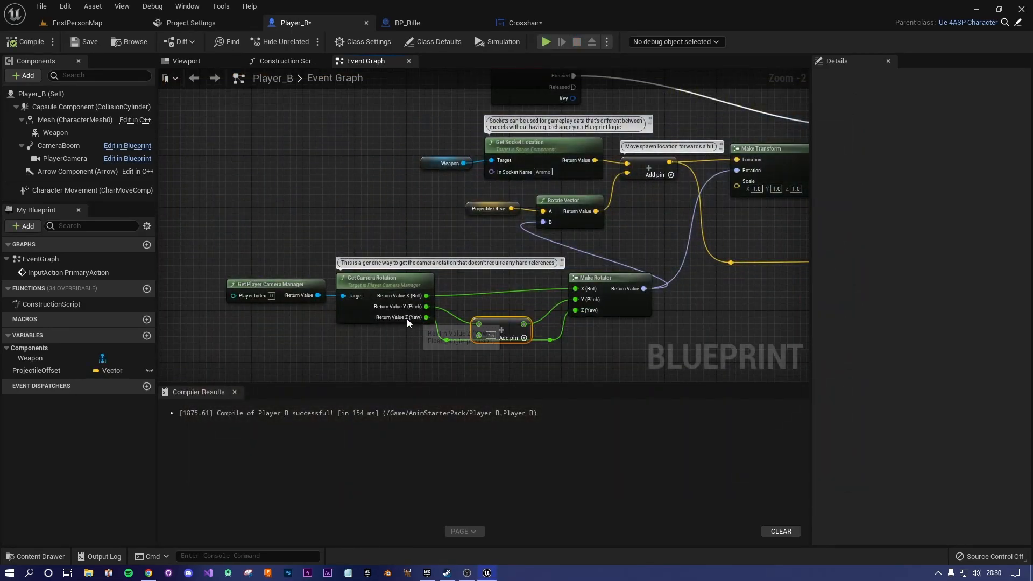
left_click_drag(428, 295, 495, 286)
type("+")
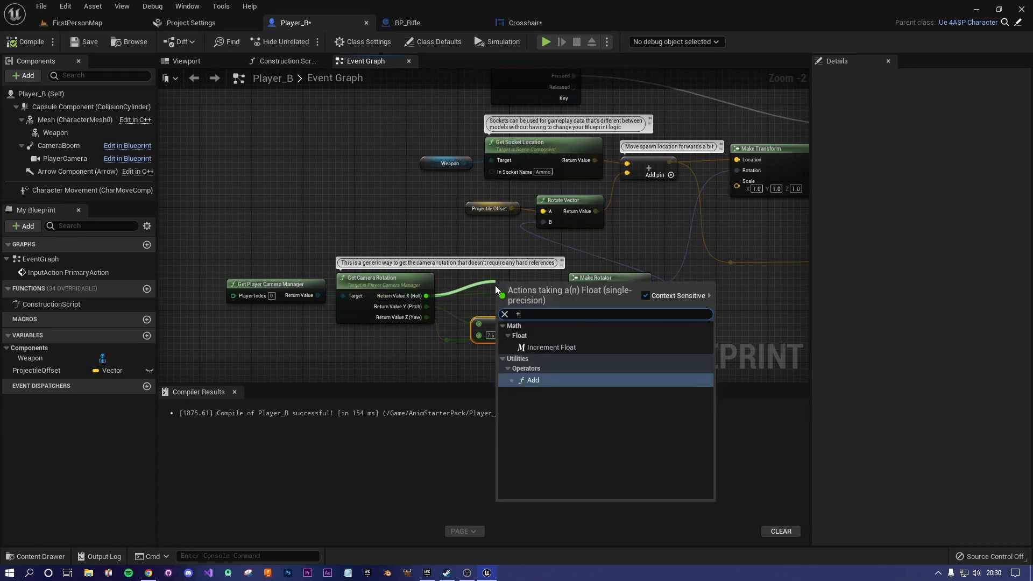
key("Return")
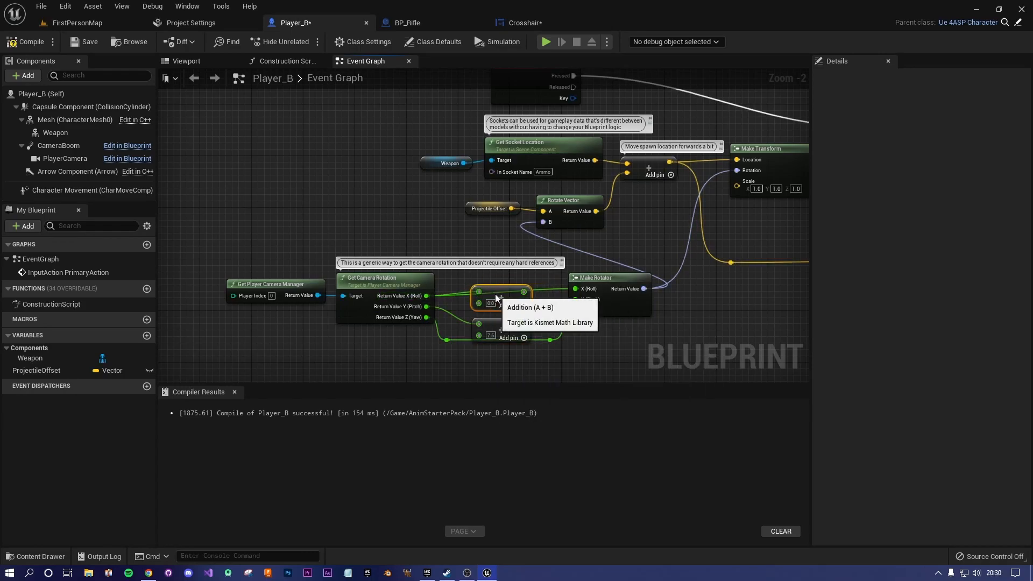
left_click_drag(524, 292, 576, 290)
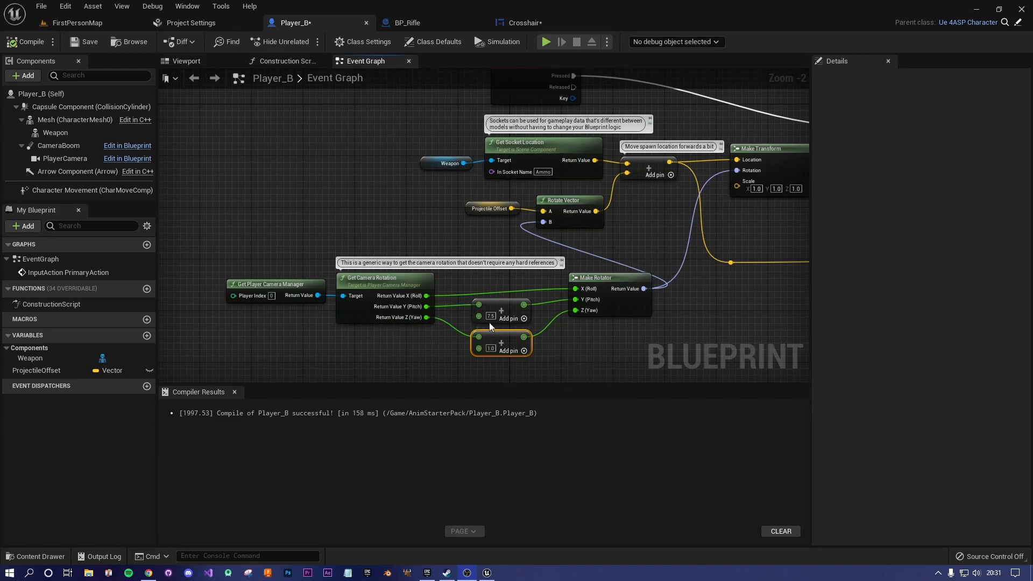
Compile Player_B and start a play-test of the 7.5 pitch and 1.0 yaw offsets.
left_click(18, 43)
left_click(543, 41)
left_click(518, 302)
Fire repeatedly at the crosshair while moving and aiming at different walls to check the combined pitch and yaw offsets, and end the session.
key("w")
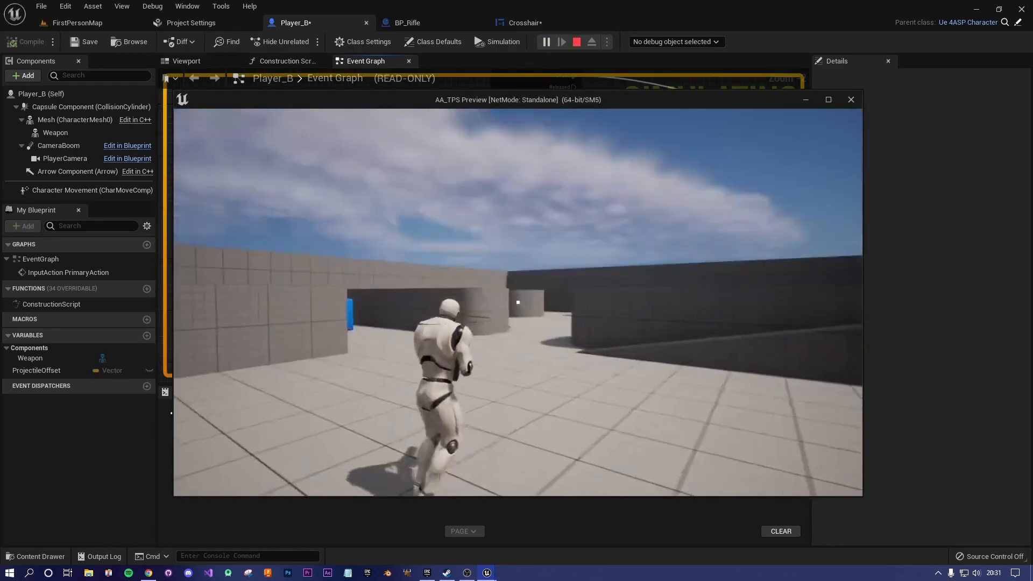
left_click(517, 303)
left_click(518, 302)
left_click(518, 303)
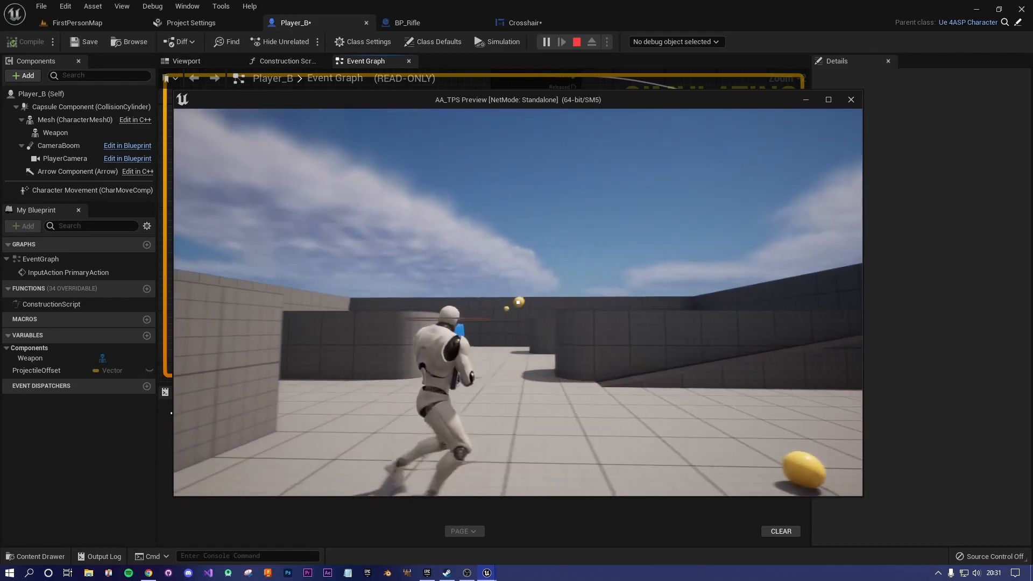
left_click(517, 303)
left_click(517, 302)
left_click(517, 303)
left_click(517, 302)
left_click(517, 303)
left_click(518, 303)
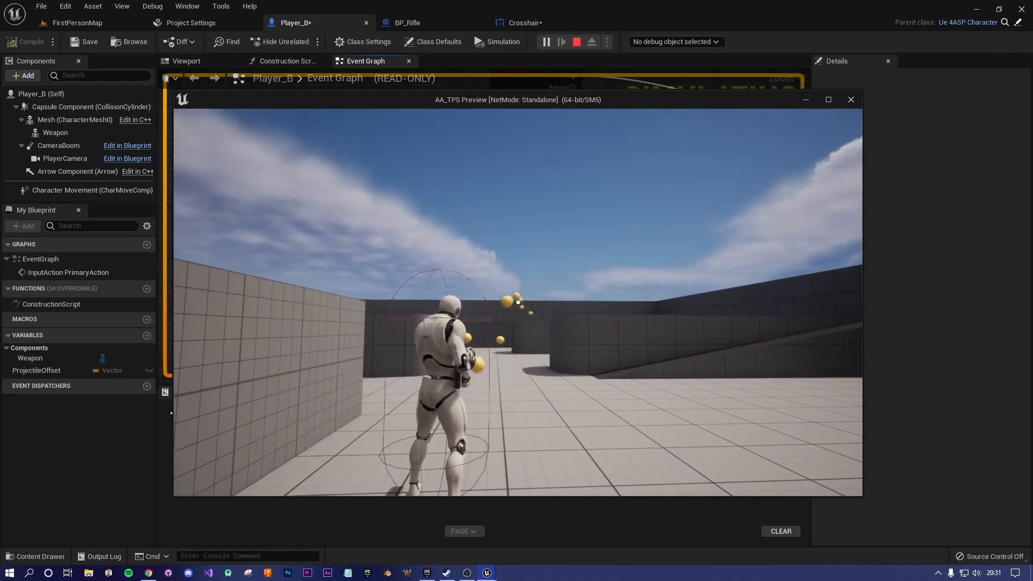
left_click(518, 302)
left_click(517, 303)
left_click(517, 303)
left_click(518, 303)
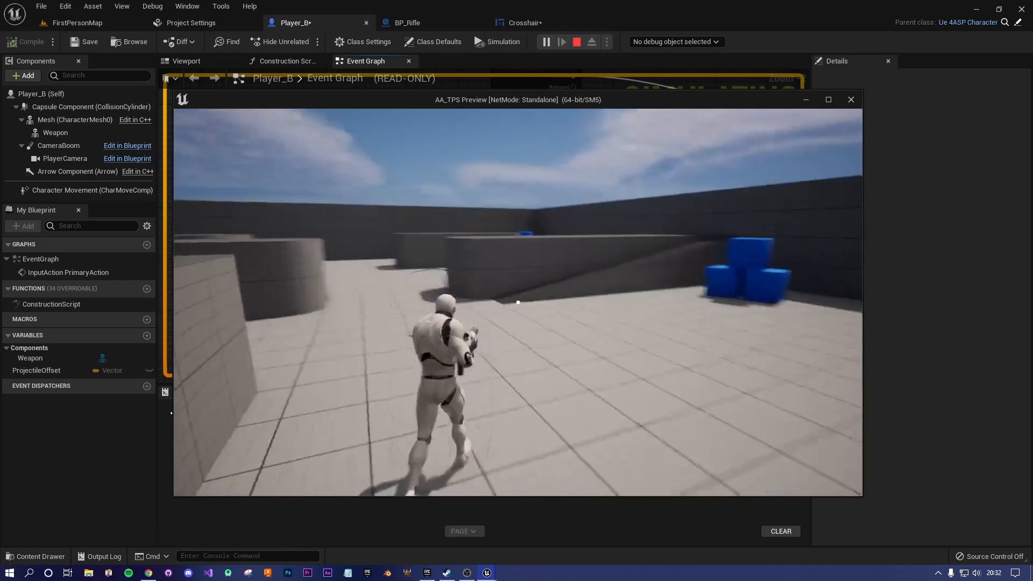
left_click(517, 302)
left_click(517, 303)
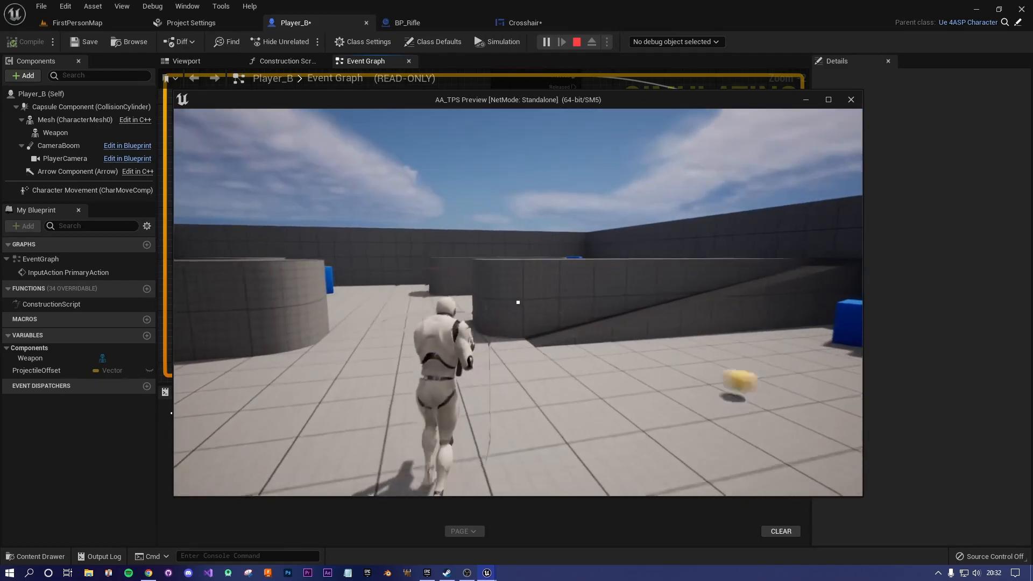
left_click(518, 303)
left_click(517, 303)
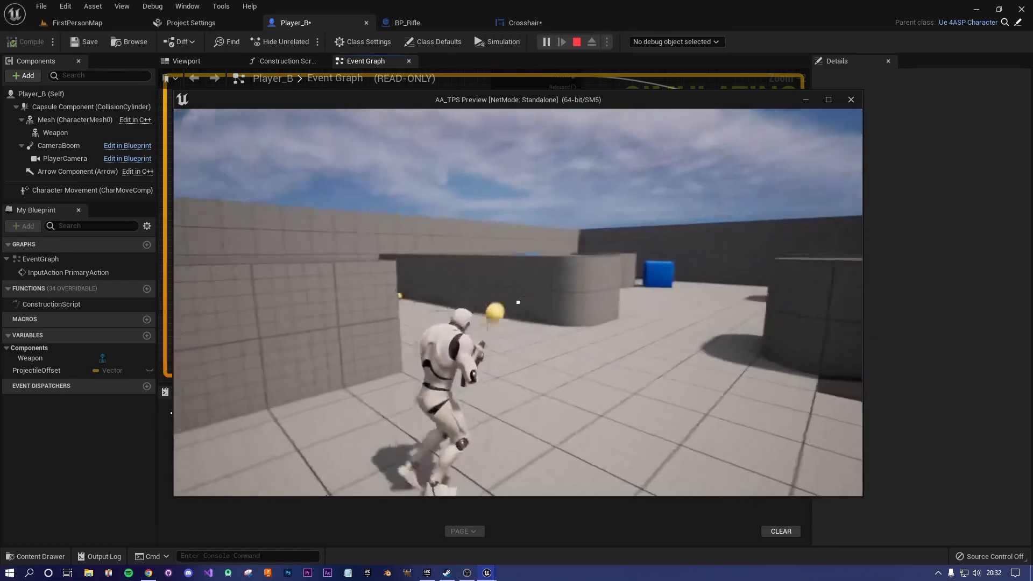
left_click(517, 303)
left_click(517, 303)
left_click(517, 303)
left_click(517, 303)
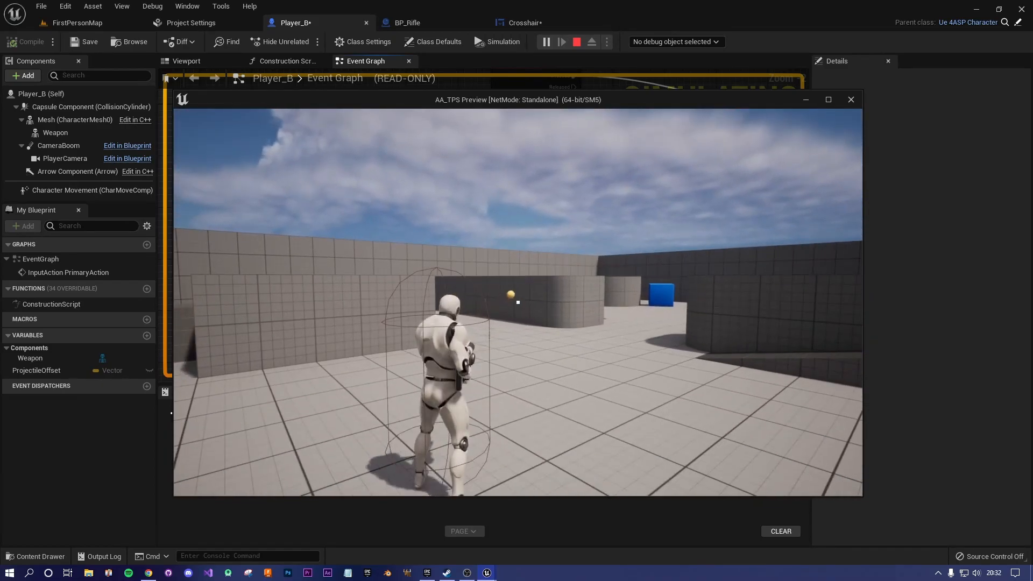
key("a")
left_click(517, 303)
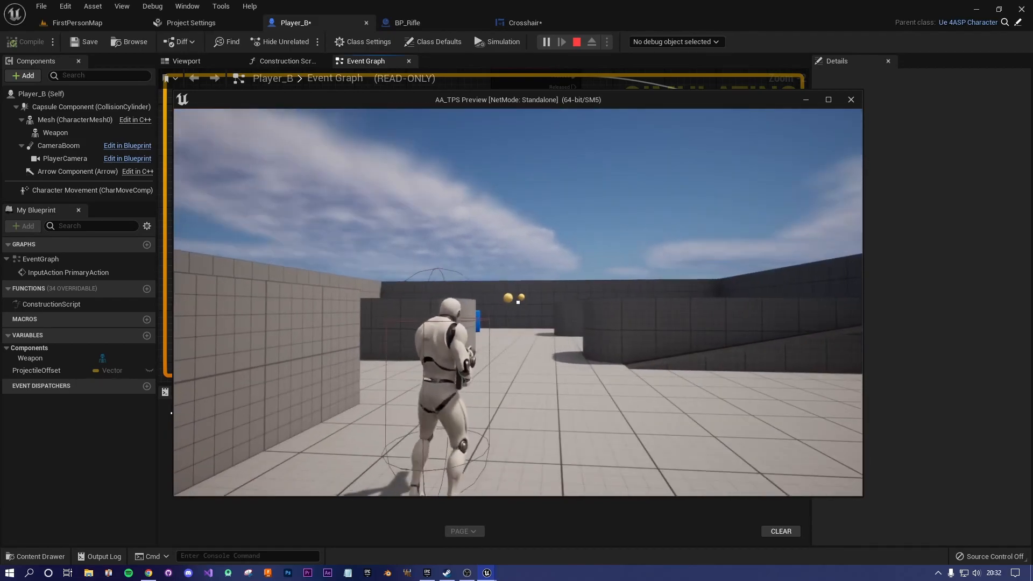
key("Escape")
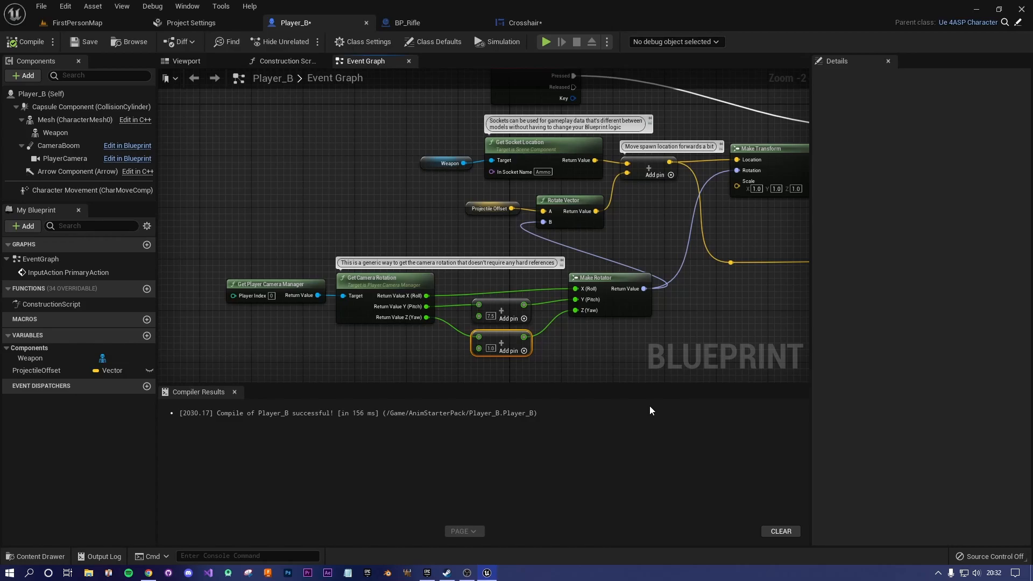
Review the Crosshair widget layout, the FirstPersonMap level, and the projectile spawn and rotation nodes in Player_B's Event Graph.
left_click(538, 24)
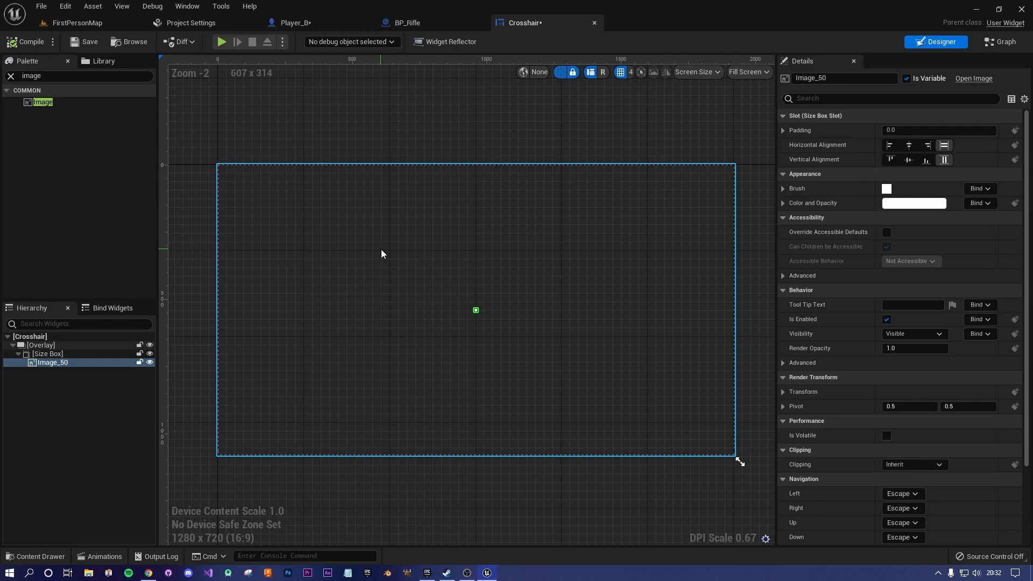
left_click(75, 24)
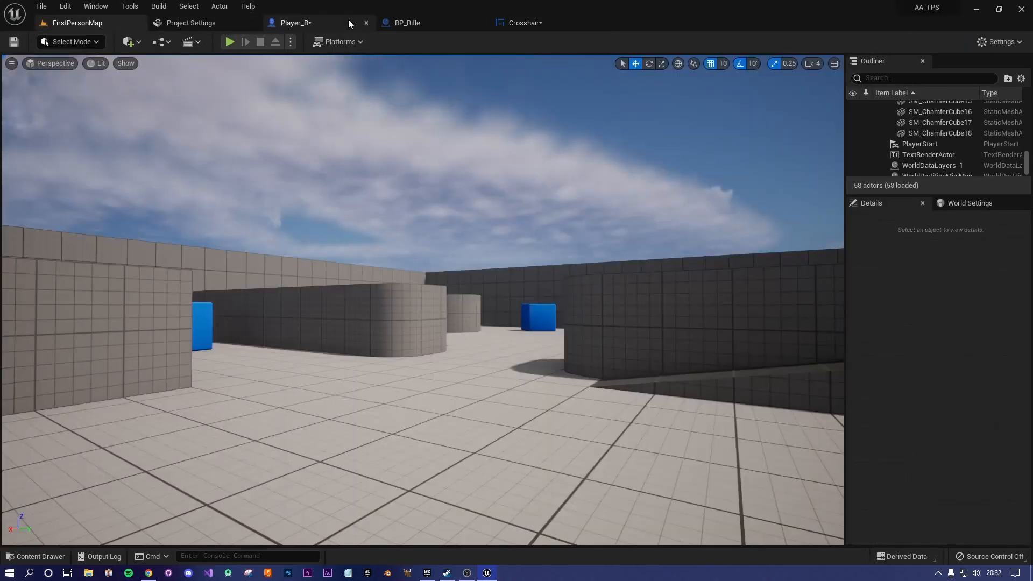
left_click(348, 22)
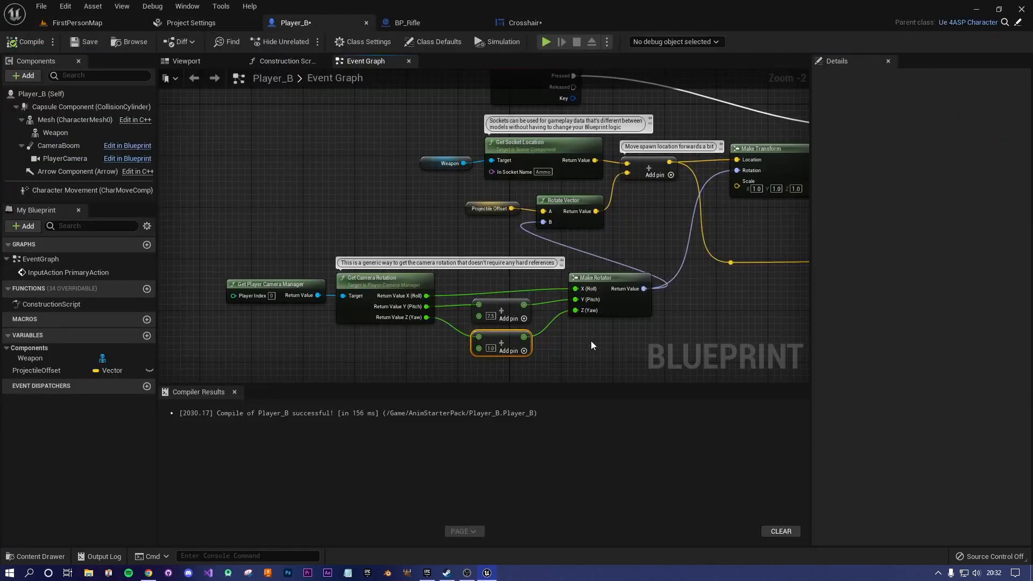
right_click_drag(613, 347, 601, 302)
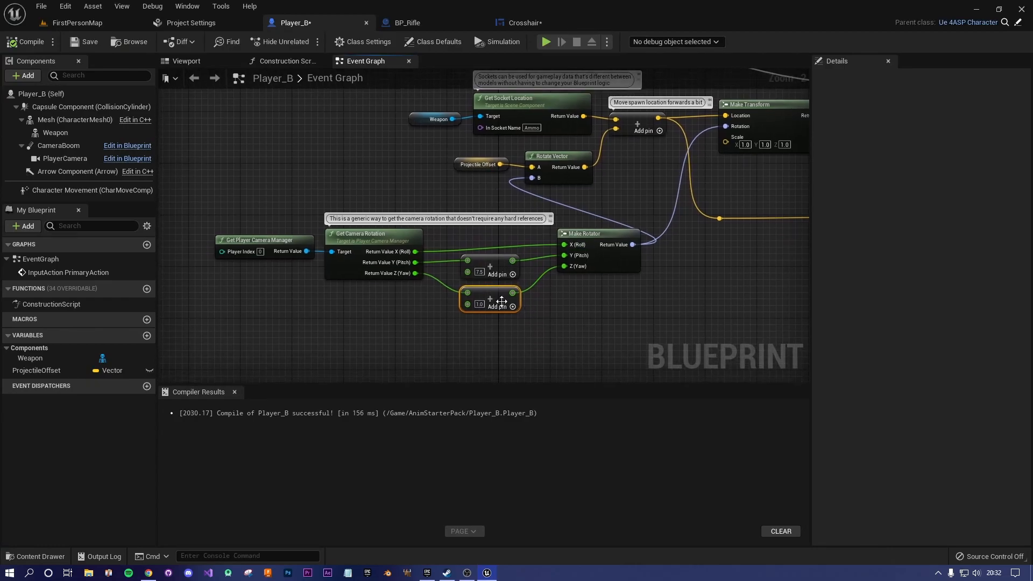
right_click_drag(579, 281, 516, 318)
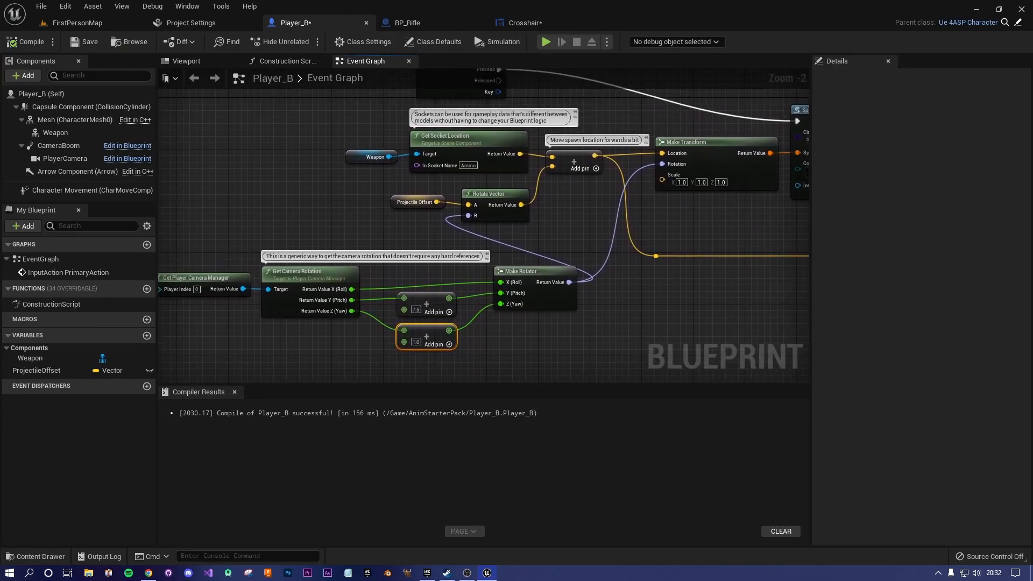
right_click_drag(447, 74, 447, 55)
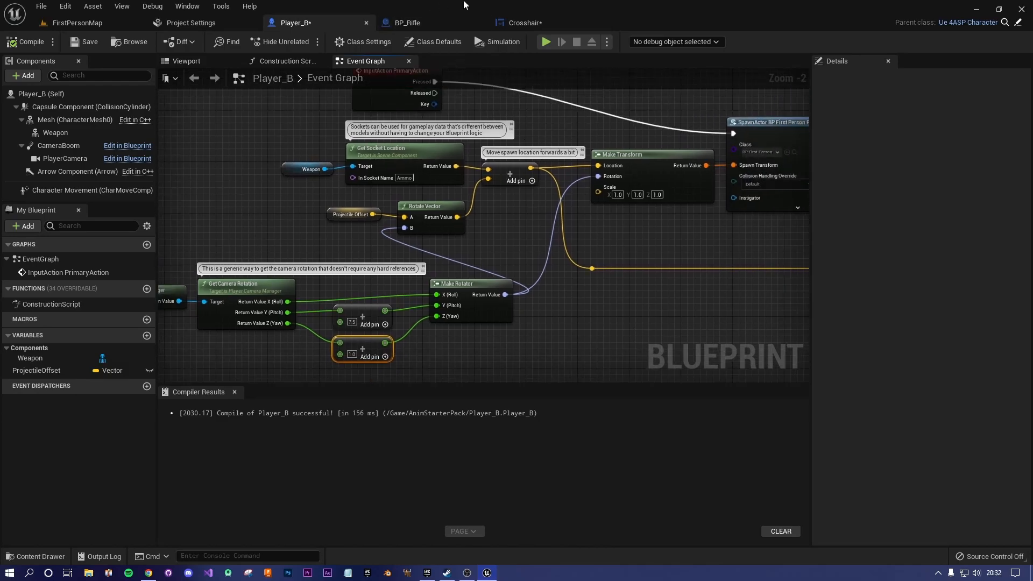
left_click(526, 23)
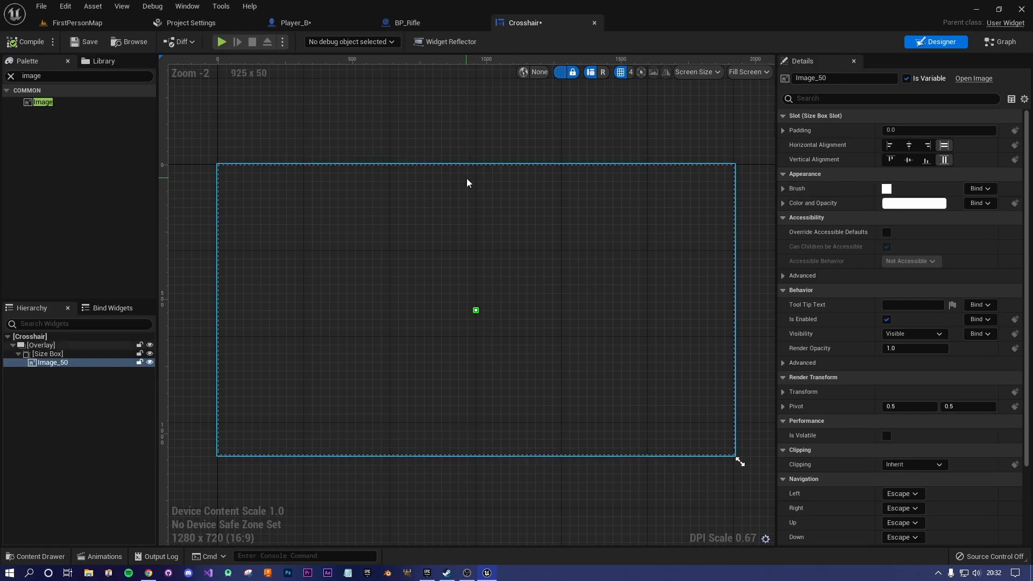
Play-test FirstPersonMap in the level viewport by running, firing at the blue cube, and jumping.
left_click(111, 23)
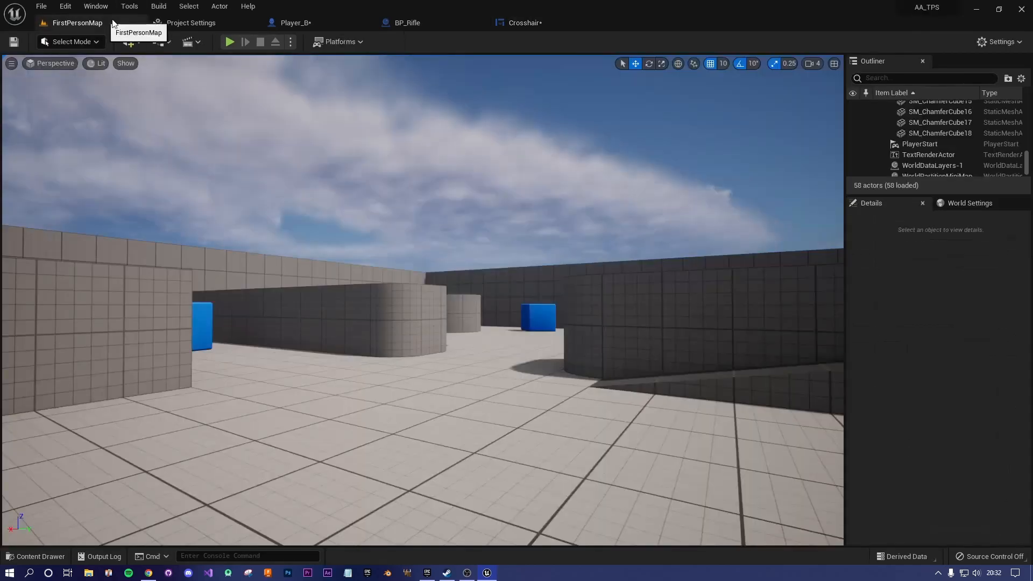
left_click(229, 42)
key("w")
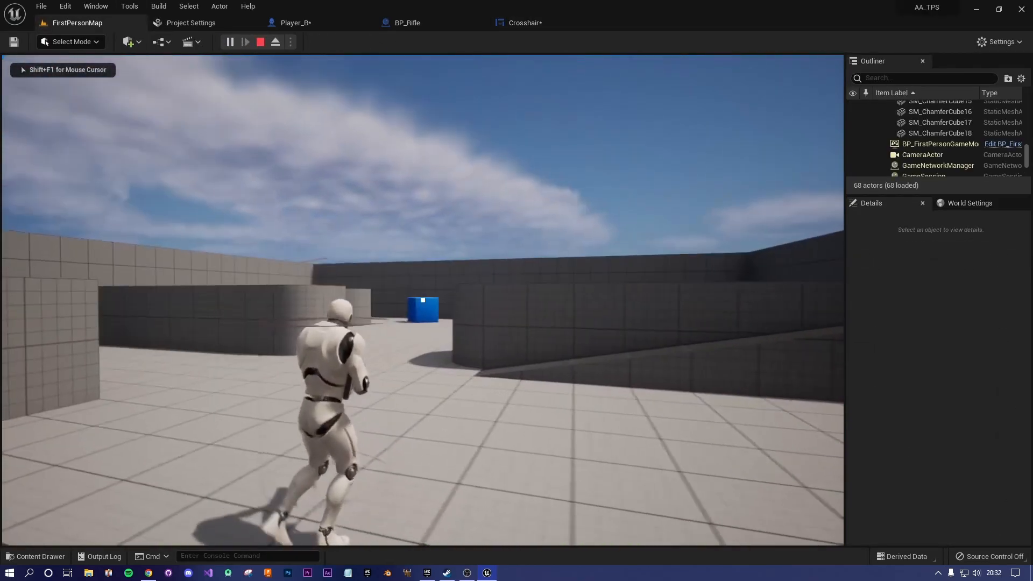
left_click(422, 300)
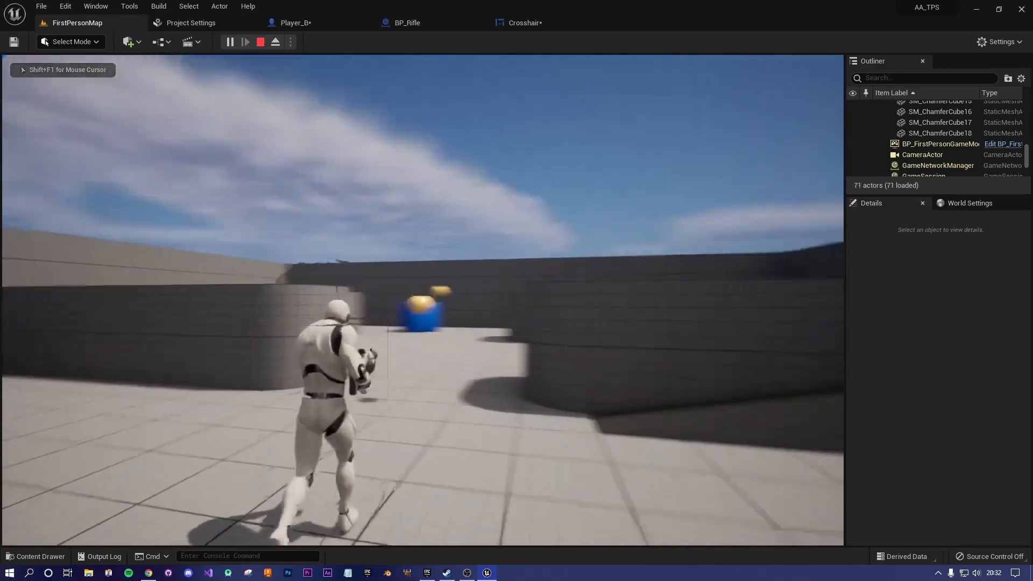
left_click(423, 300)
key("space")
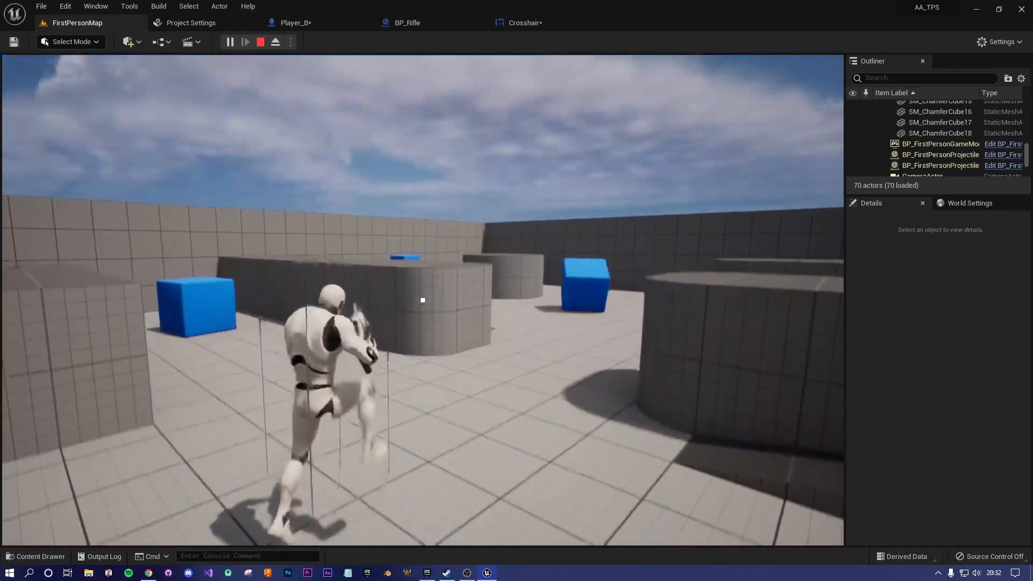